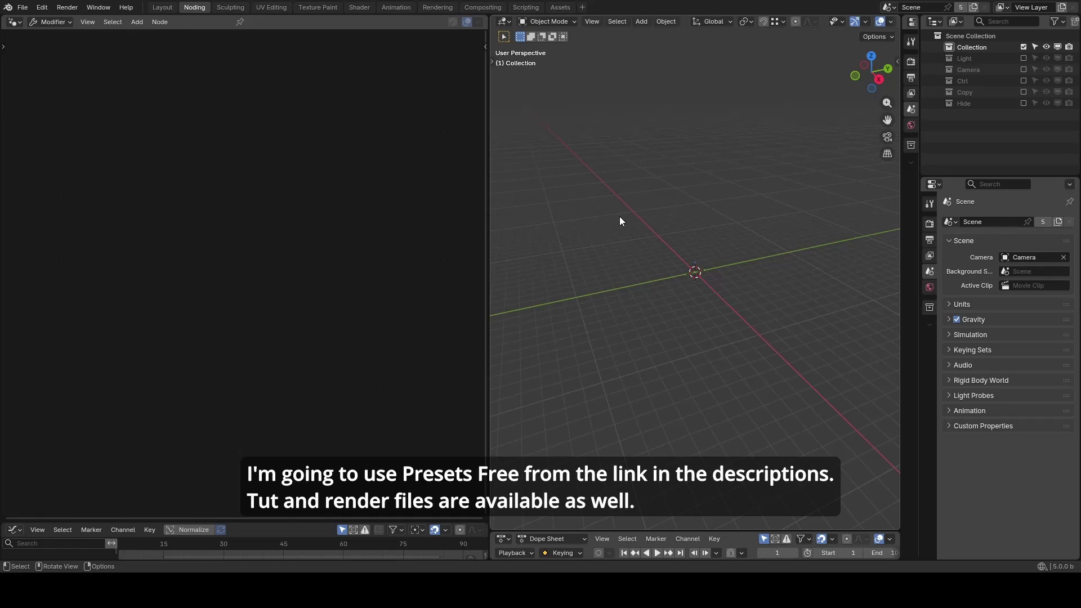
Add a mesh plane to the scene and create a new Geometry Nodes tree on it.
key("shift+a")
mouse_move(619, 231)
left_click(664, 235)
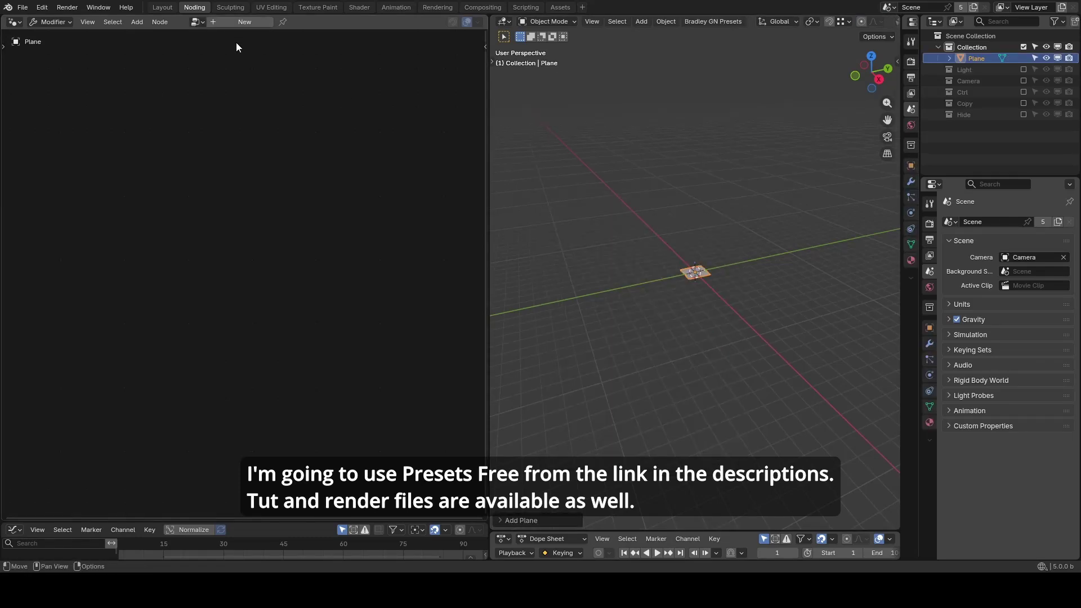
left_click(236, 22)
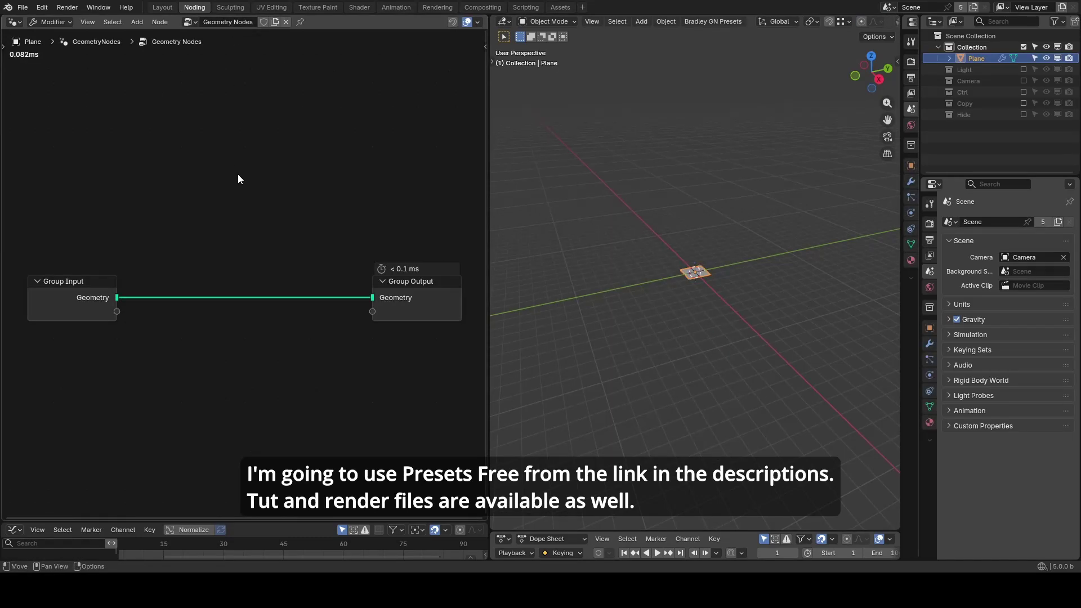
Add an Advect Grid node above the link between Group Input and Group Output.
key("shift+a")
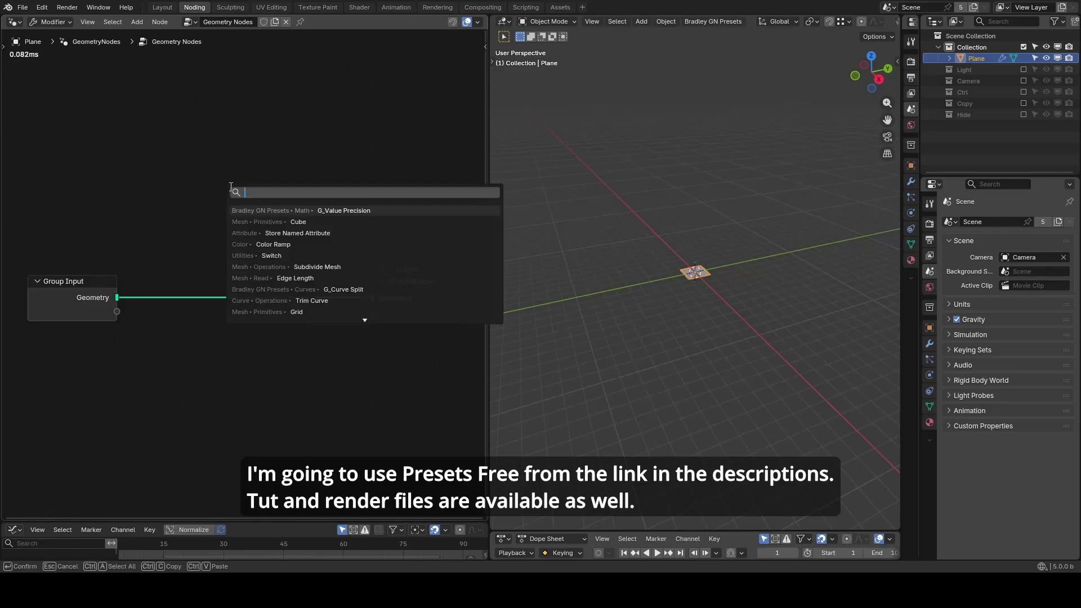
type("adve")
key("Return")
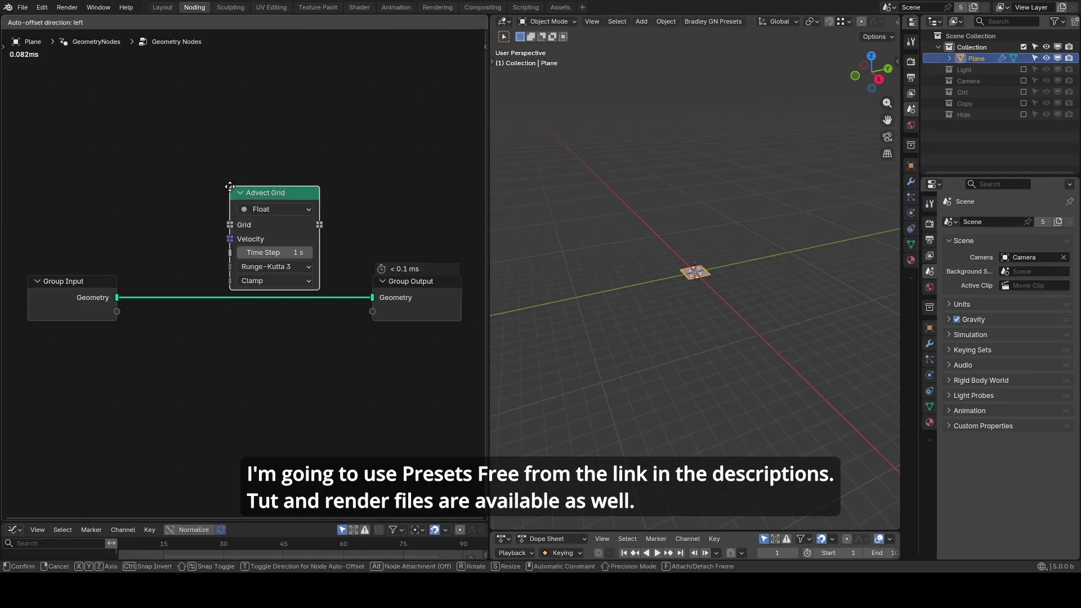
left_click(232, 101)
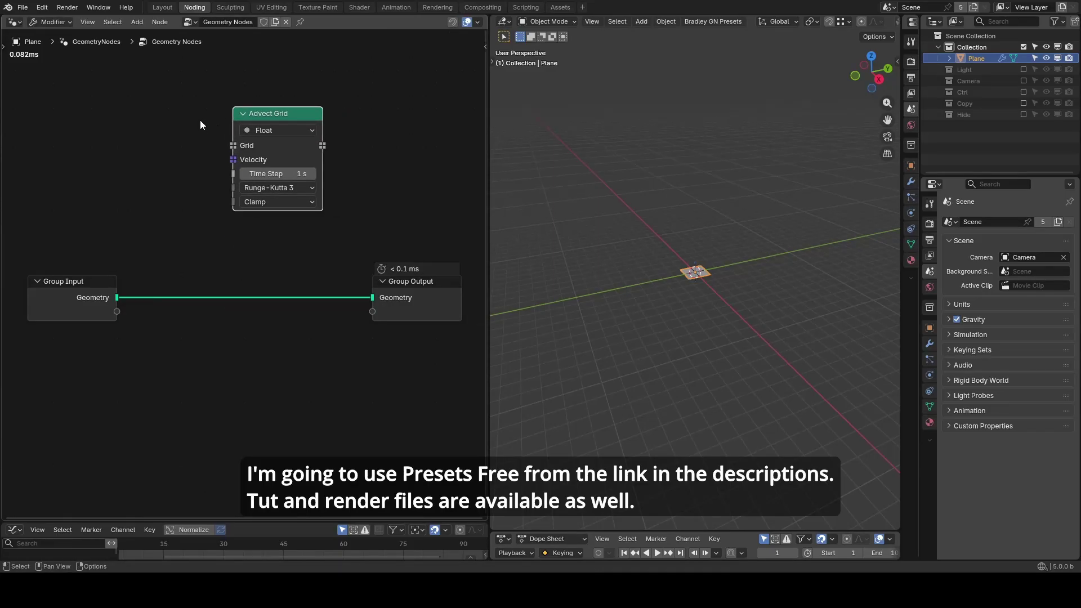
Add a Set Position node beside the Advect Grid node.
middle_click_drag(203, 127, 206, 179)
key("shift+a")
type("set pos")
key("Return")
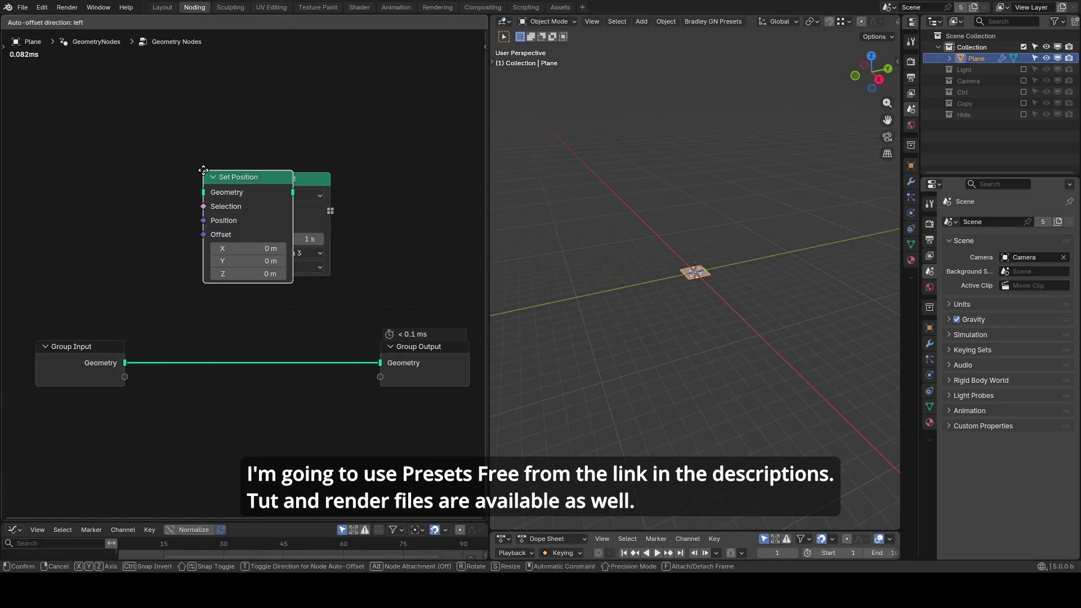
left_click(66, 175)
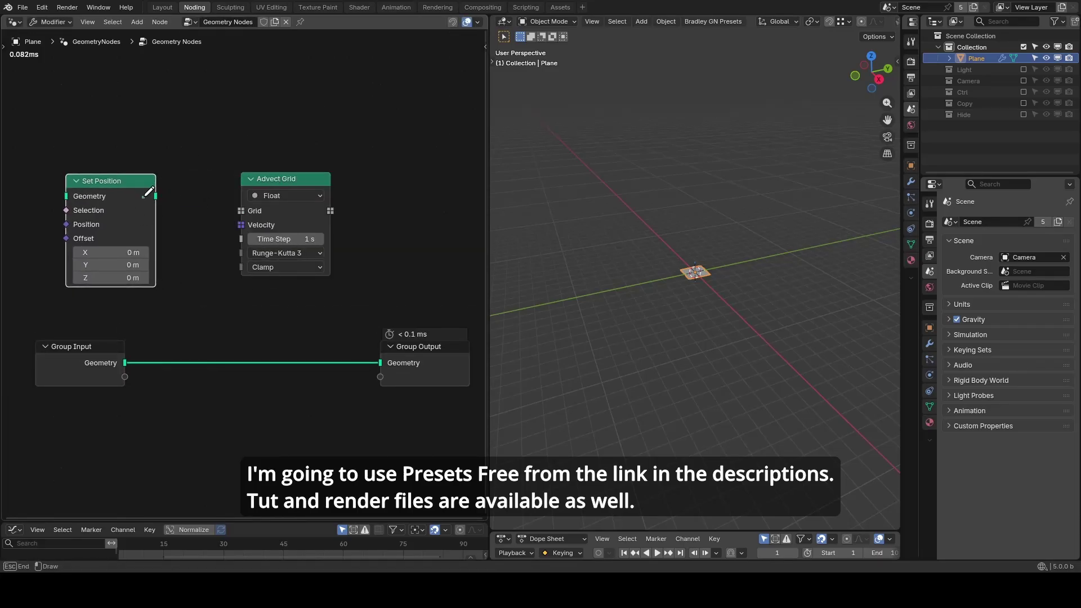
Annotate how Set Position's Geometry and Offset correspond to Advect Grid's Grid and Velocity, and cross out Selection and Position.
left_click_drag(155, 196, 237, 214)
left_click_drag(135, 240, 231, 225)
mouse_move(59, 205)
left_mouse_down()
mouse_move(102, 221)
mouse_move(52, 224)
left_mouse_up()
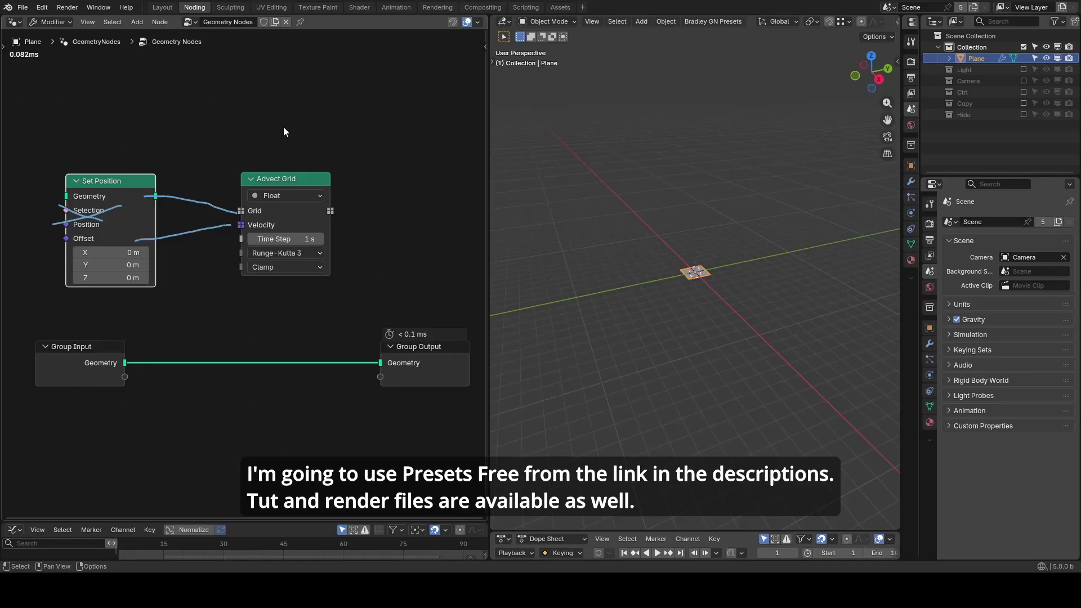
Add a Simulation zone above the Advect Grid node.
key("shift+a")
type("simulation")
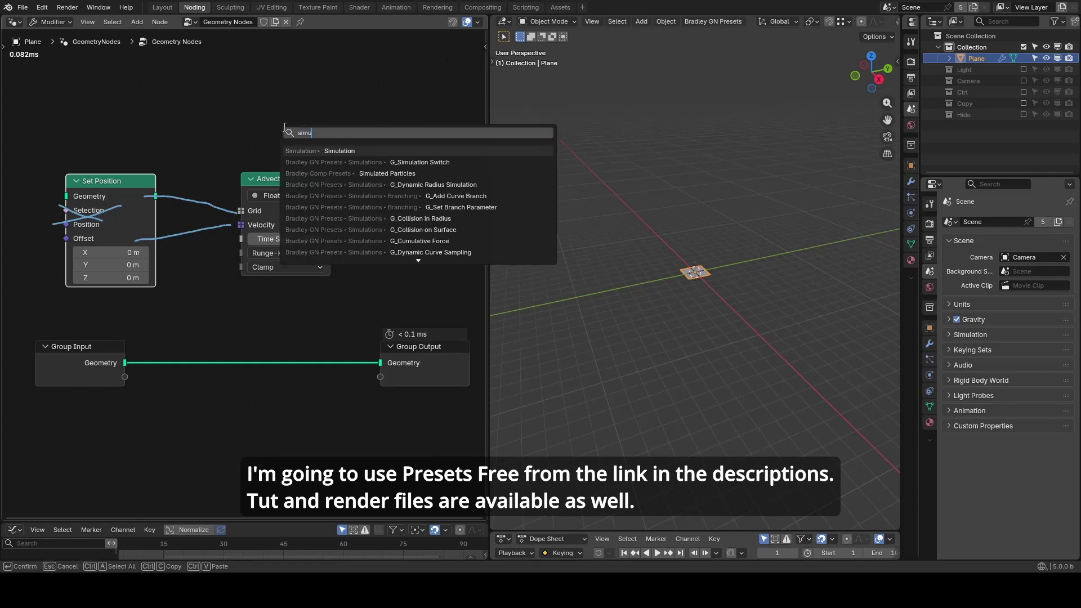
key("Return")
left_click(211, 65)
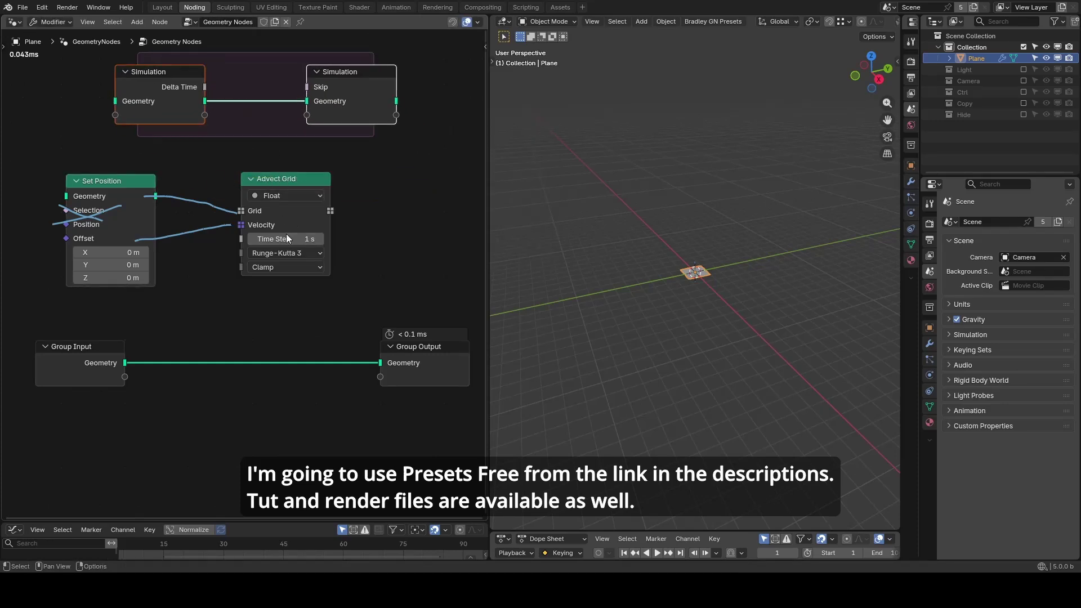
Delete the Set Position node and the Group Input node from the tree.
left_click(139, 181)
key("x")
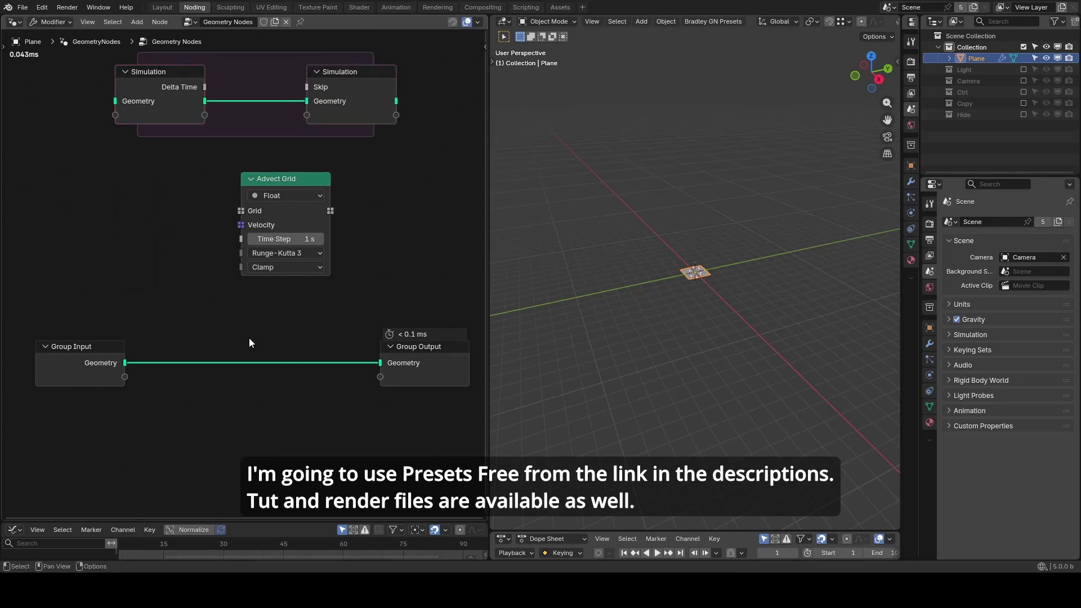
scroll(272, 309, "down", 5)
middle_click_drag(156, 319, 280, 290)
left_click_drag(298, 259, 191, 367)
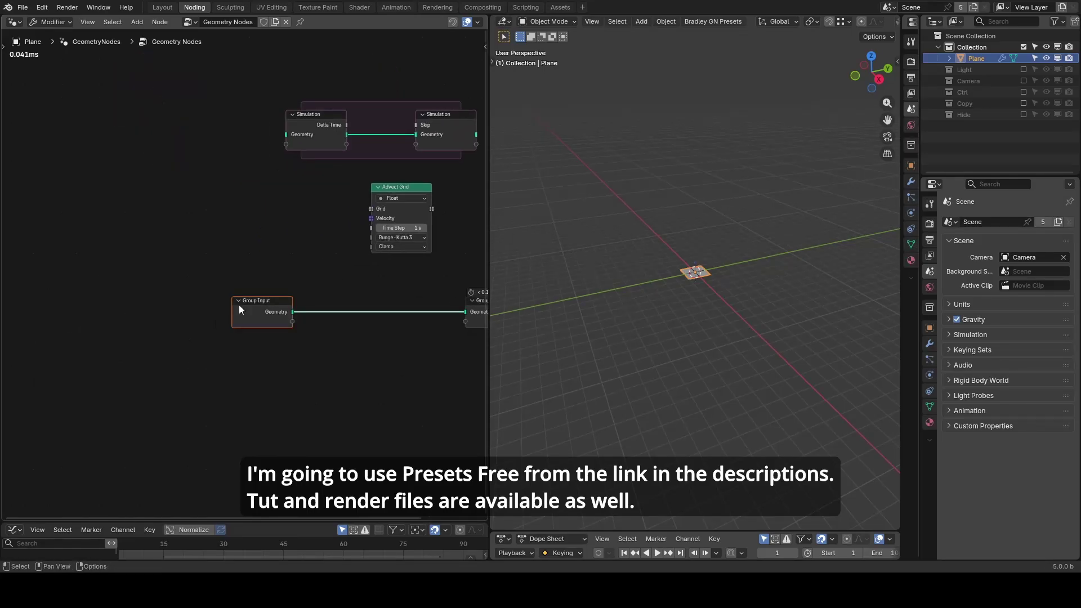
key("x")
Add a Cube mesh primitive node and connect its Mesh output to Group Output.
key("shift+a")
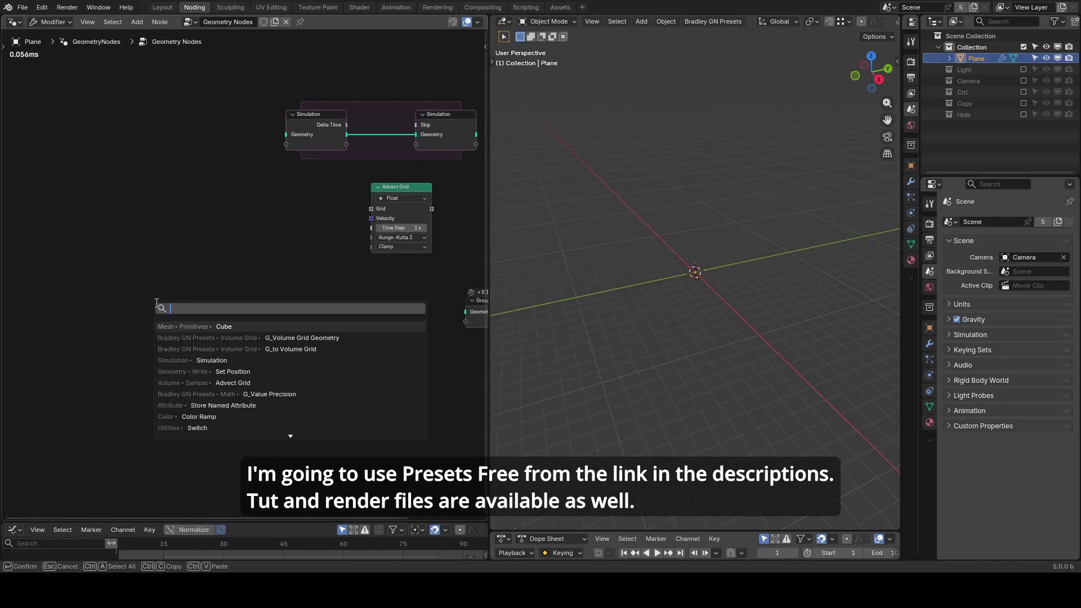
left_click(186, 327)
left_click(97, 289)
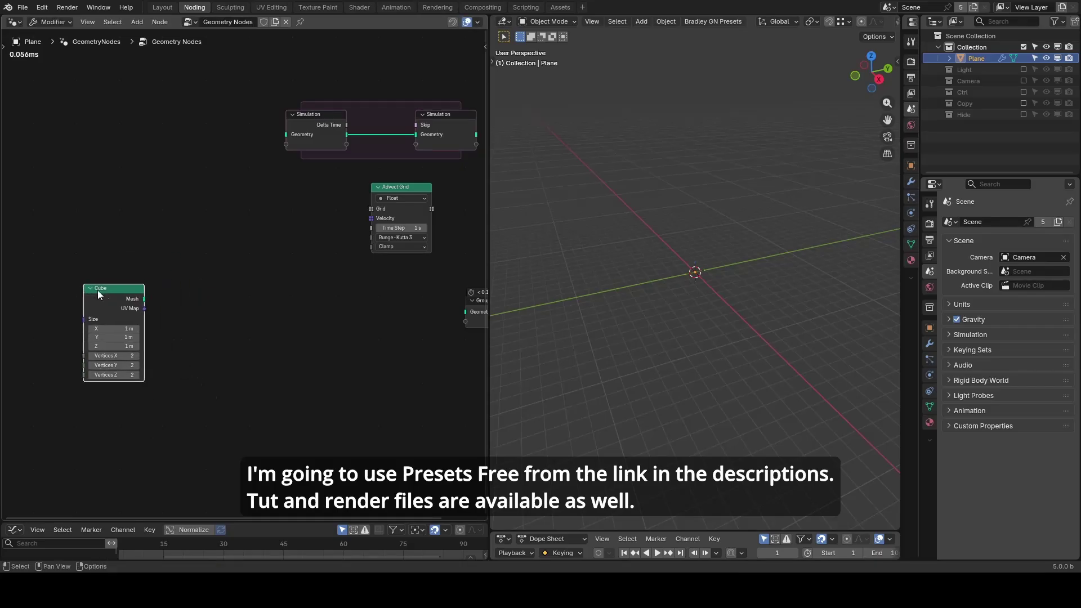
left_click(103, 292, "alt+shift")
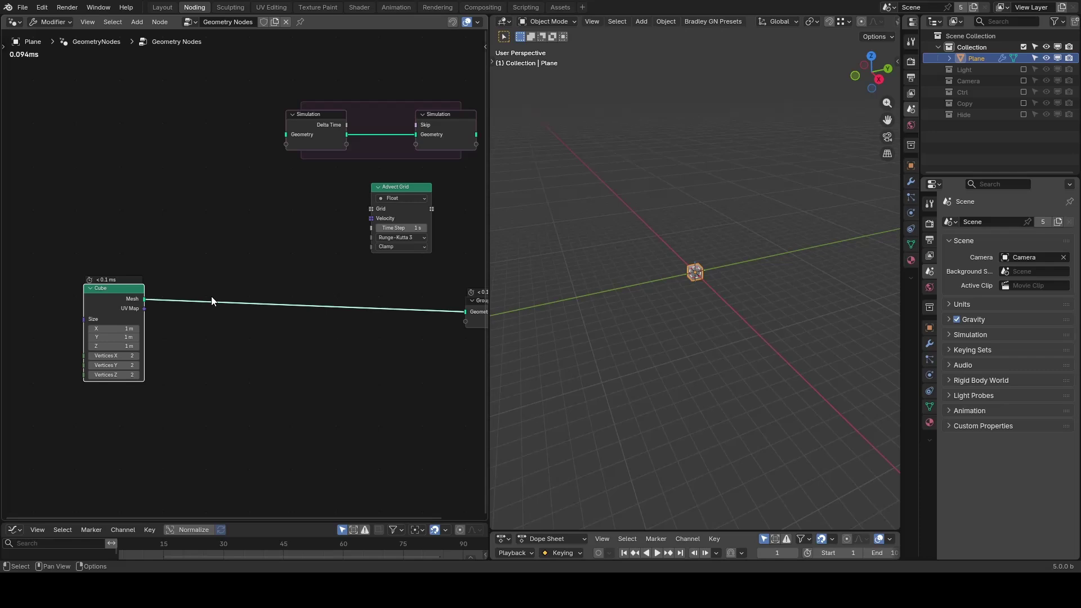
Insert the G_to Volume Grid preset node after the Cube so it receives the cube's mesh.
key("ctrl")
key("ctrl+space")
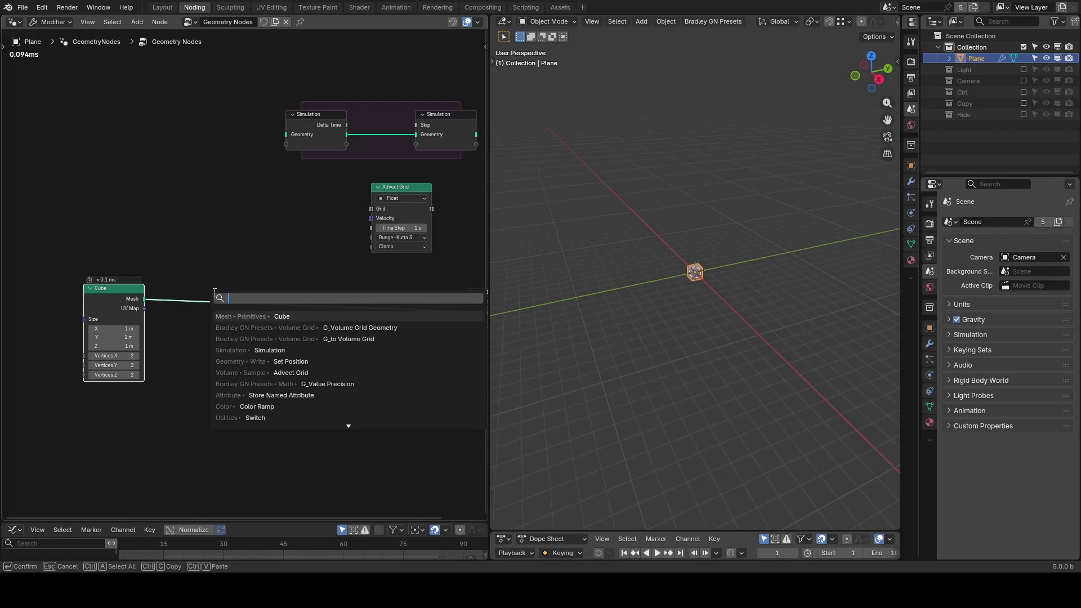
type("tvg")
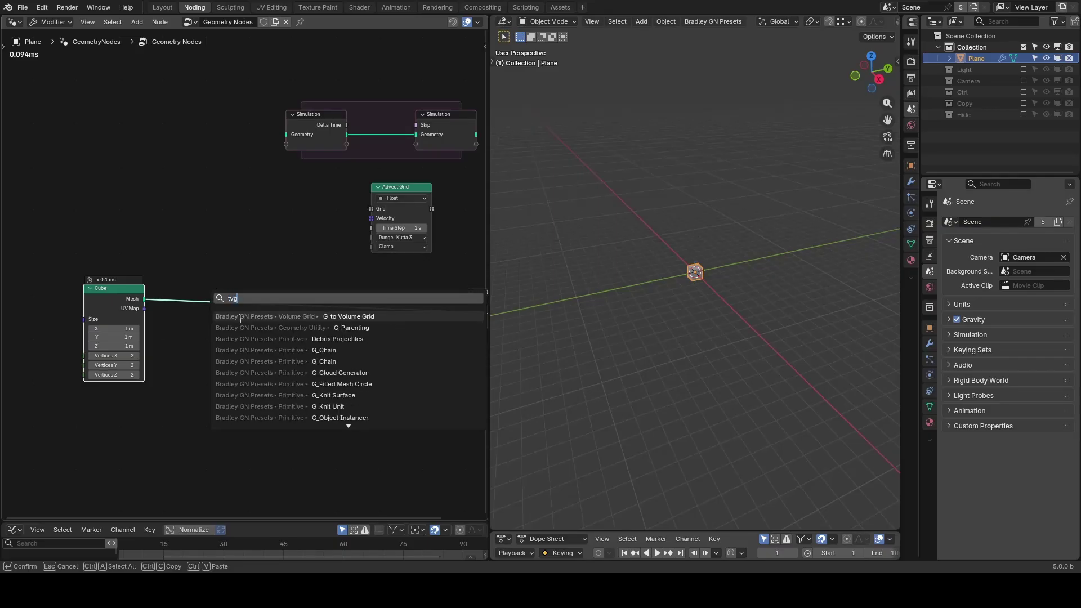
left_click(237, 316)
left_click(201, 305)
Add a G_Volume Grid Geometry node, feed it the Grid from G_to Volume Grid, and connect it to Group Output.
key("ctrl+space")
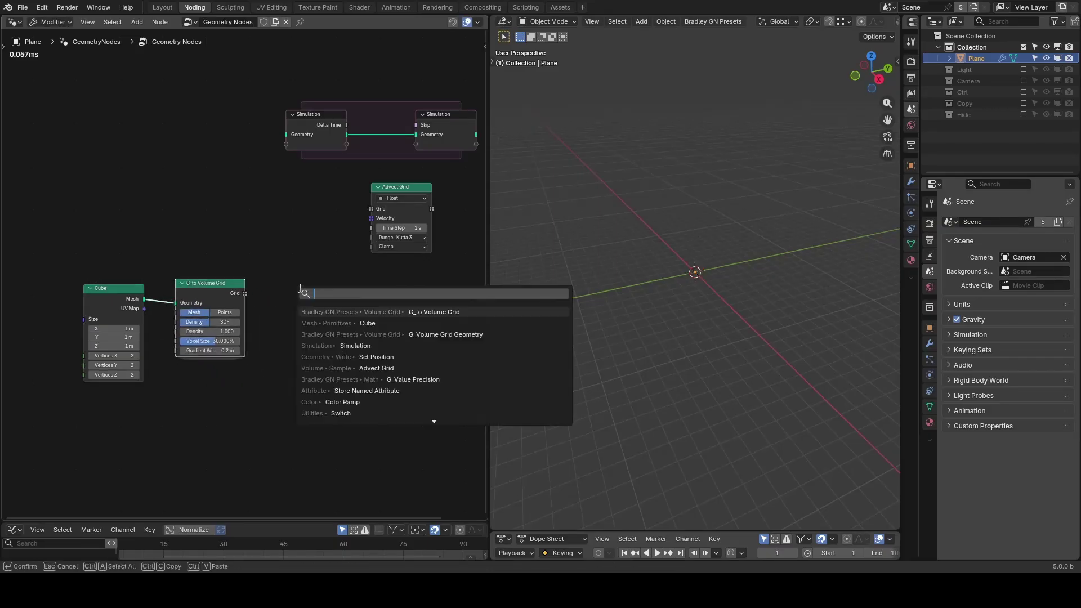
type("vgg")
key("Return")
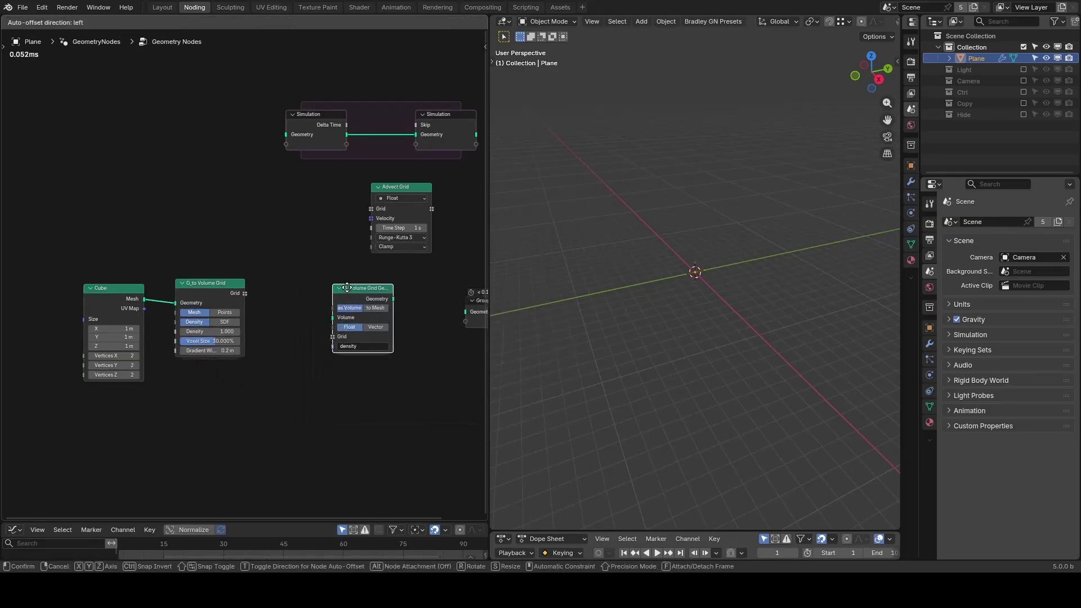
left_click(337, 296)
left_click_drag(244, 293, 334, 333)
left_click(374, 286, "alt+shift")
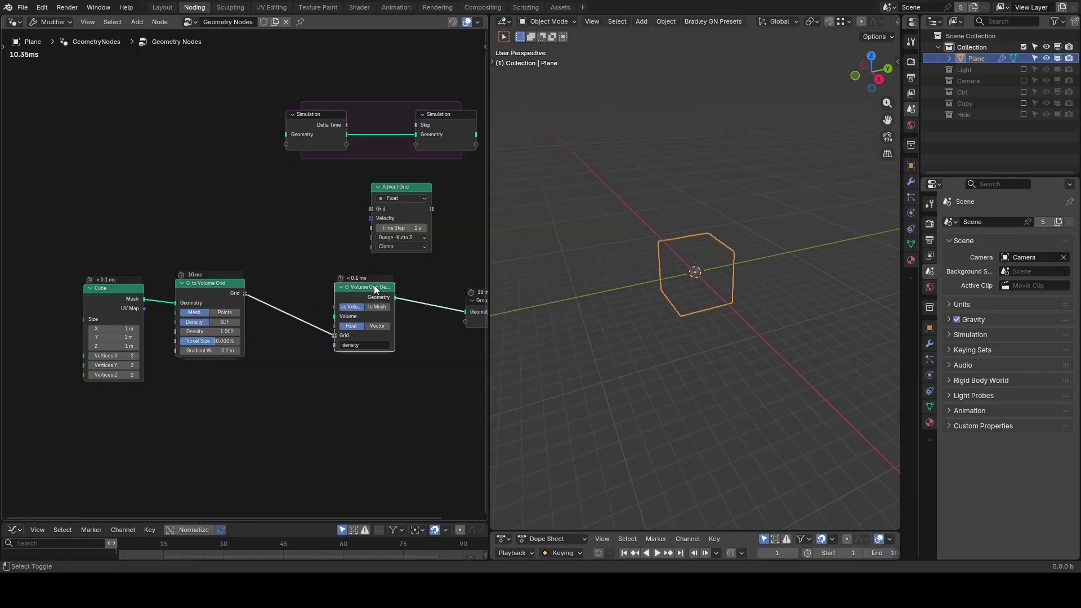
Switch G_Volume Grid Geometry to mesh output and set the Voxel Size of G_to Volume Grid to 5%.
left_click(380, 306)
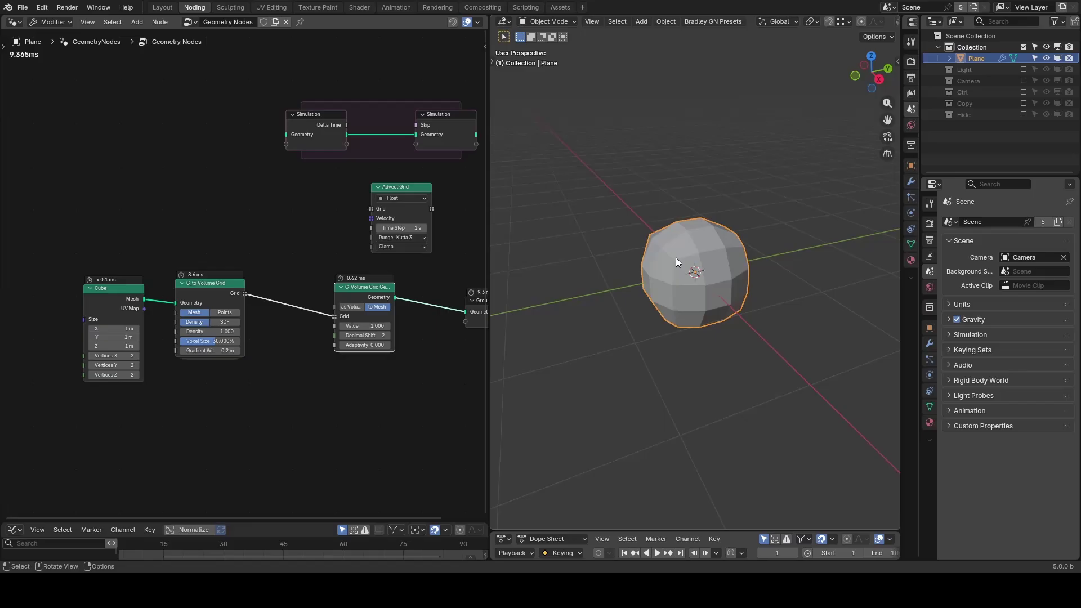
middle_click_drag(675, 258, 701, 239)
scroll(236, 378, "up", 2)
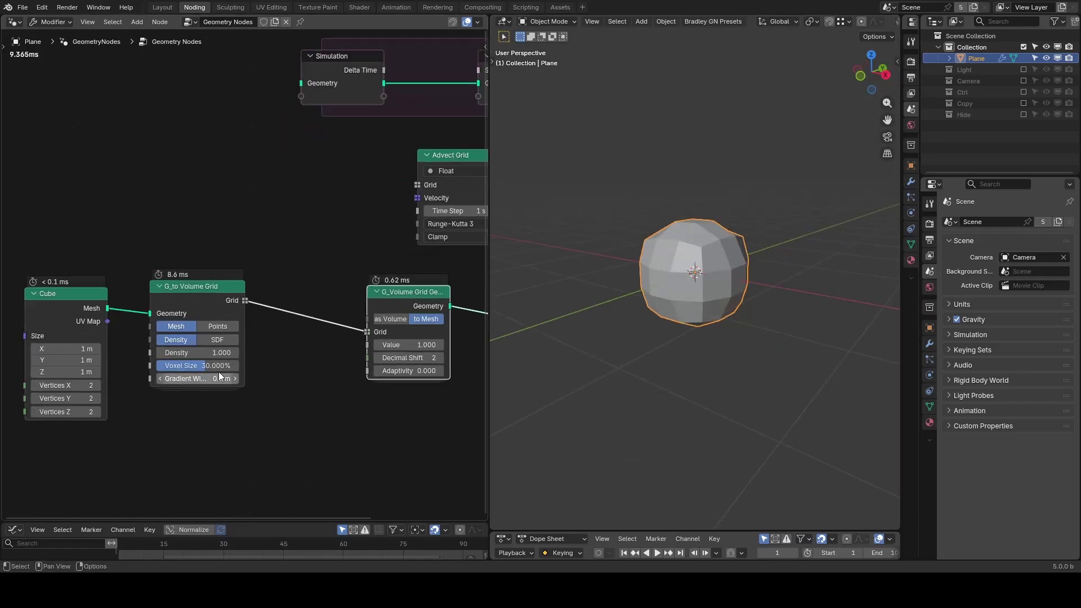
left_click(207, 366)
type("5")
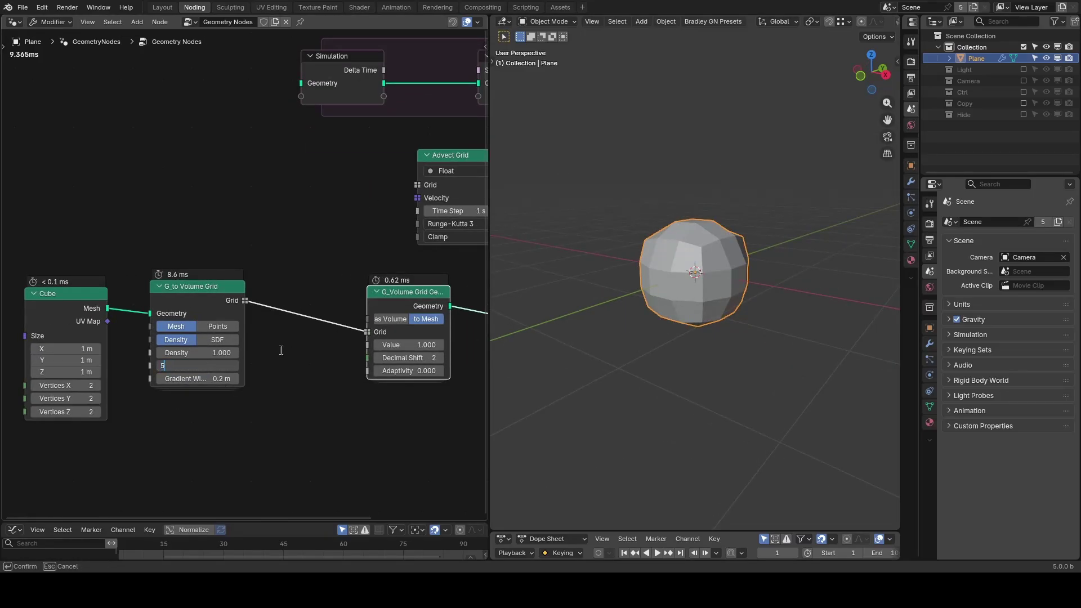
key("Return")
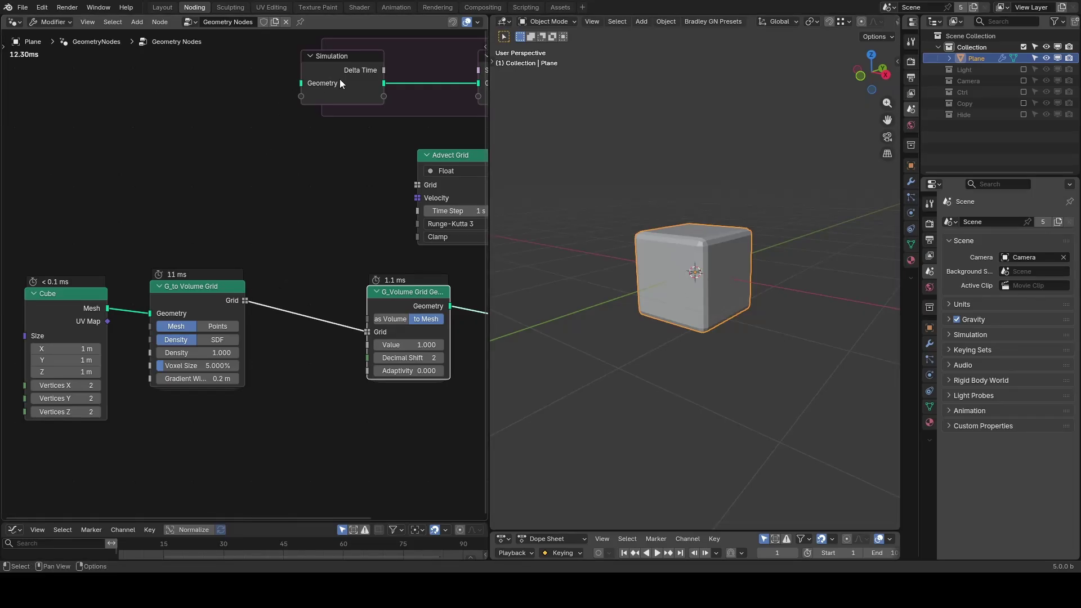
Change the socket type of the Simulation zone's Geometry state item to Float.
left_click(334, 66)
middle_click_drag(327, 155, 247, 235)
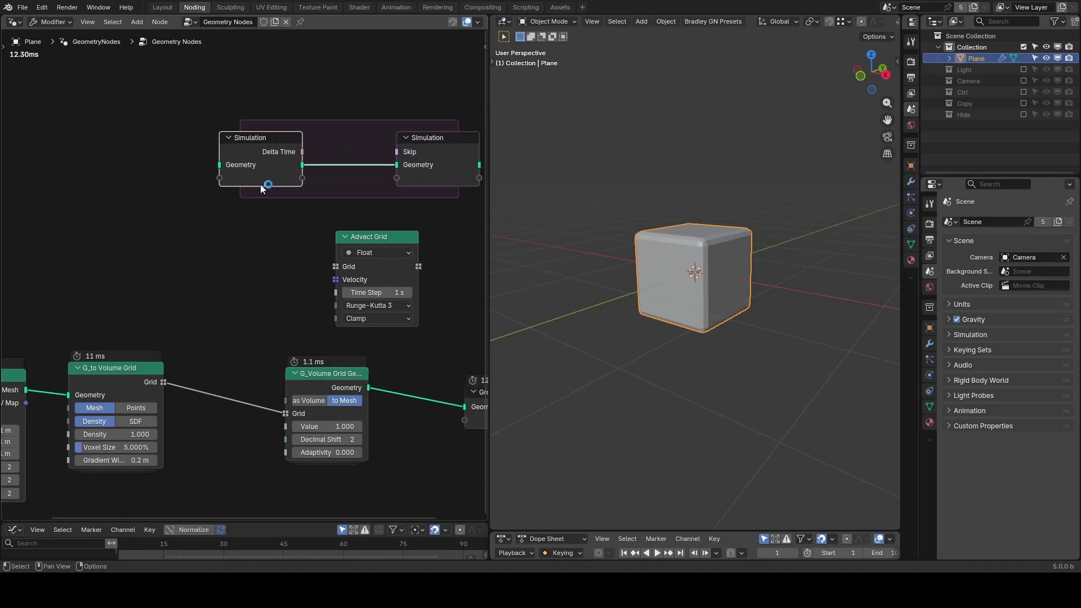
left_click(484, 47)
left_click(430, 240)
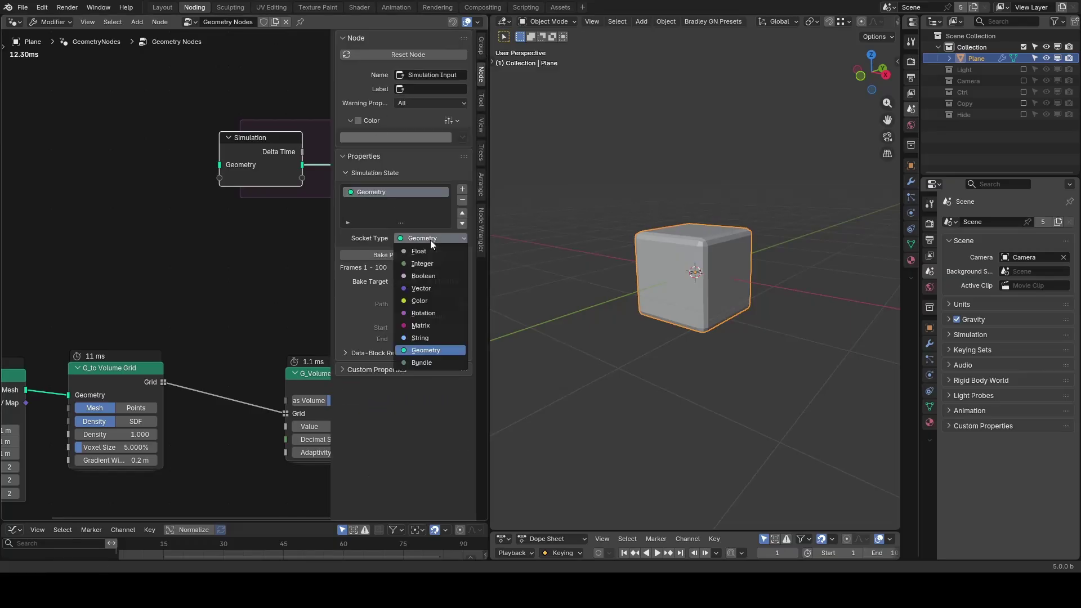
left_click(434, 251)
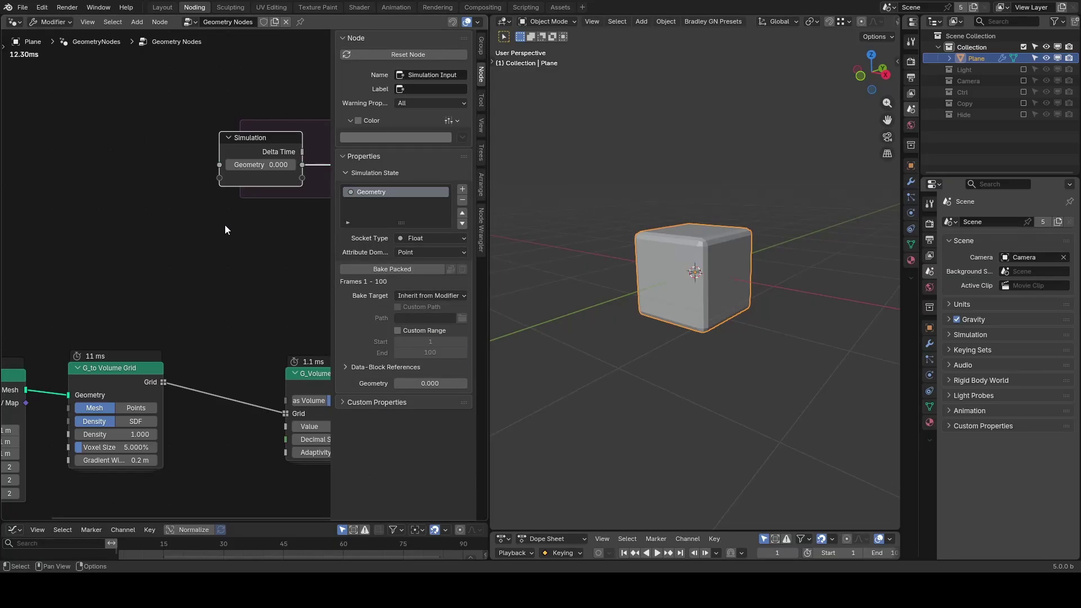
key("n")
Insert the Simulation zone between G_to Volume Grid and G_Volume Grid Geometry, linking its Geometry state from input to output.
left_click_drag(249, 180, 189, 416, "alt")
left_click_drag(434, 141, 217, 414)
middle_click_drag(217, 414, 333, 293)
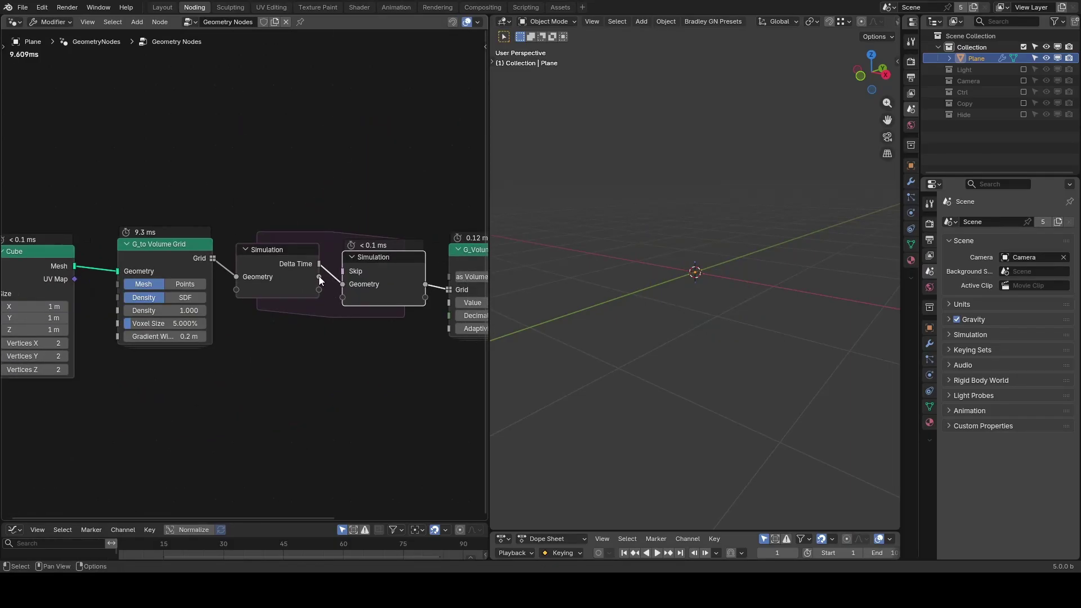
left_click_drag(318, 276, 342, 284)
Widen the Simulation zone and insert the Advect Grid node into the Geometry link inside it.
left_click_drag(272, 193, 22, 408)
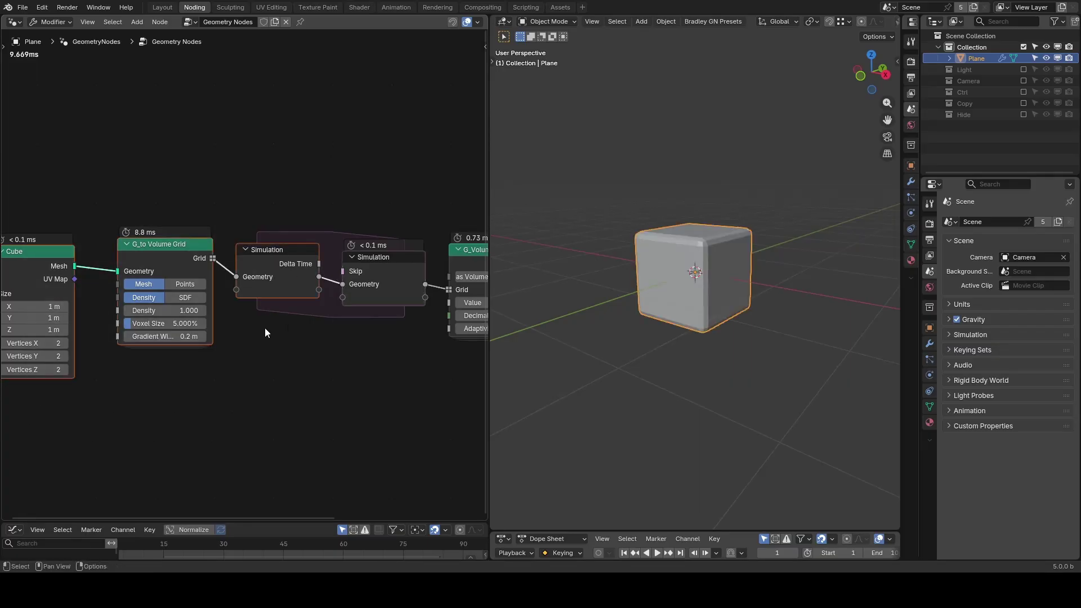
key("g")
left_click(123, 327)
scroll(248, 321, "down", 2)
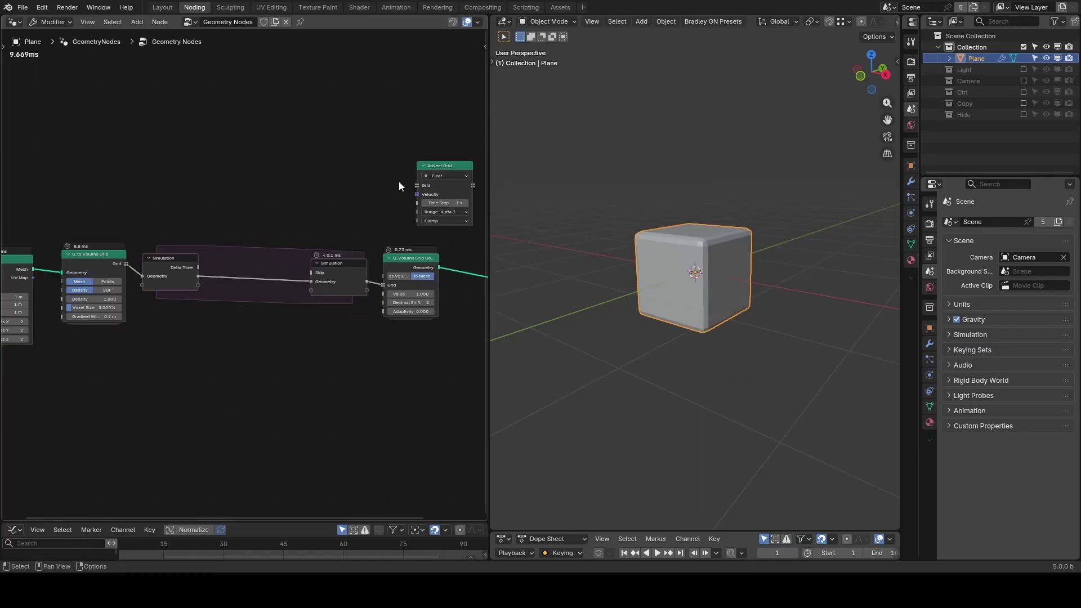
left_click_drag(444, 165, 267, 261)
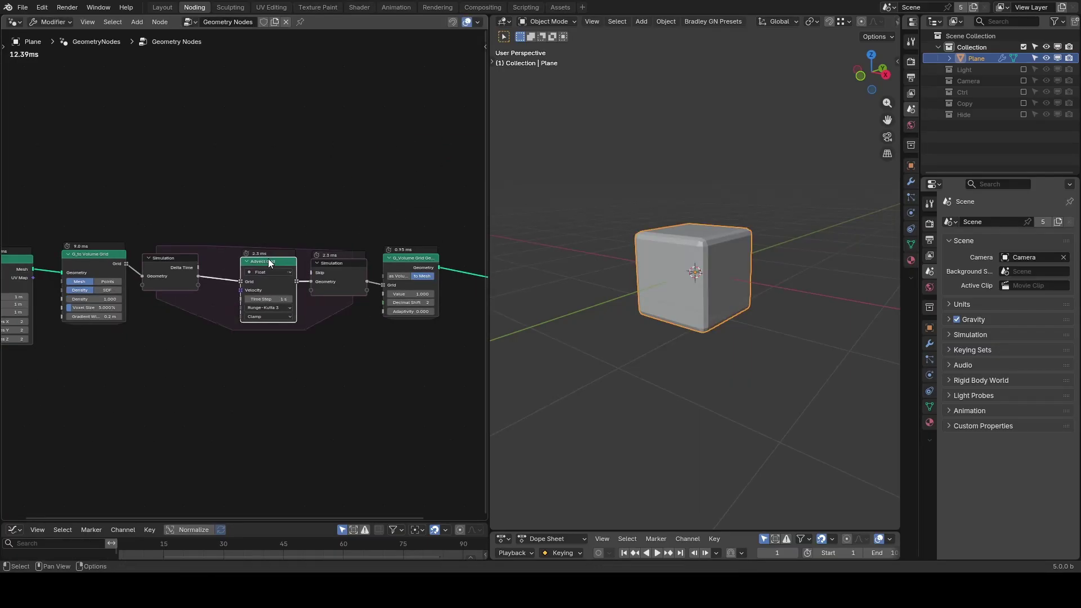
Move the Cube, G_to Volume Grid and Simulation input nodes farther from Advect Grid to make room inside the zone.
scroll(328, 360, "up", 2)
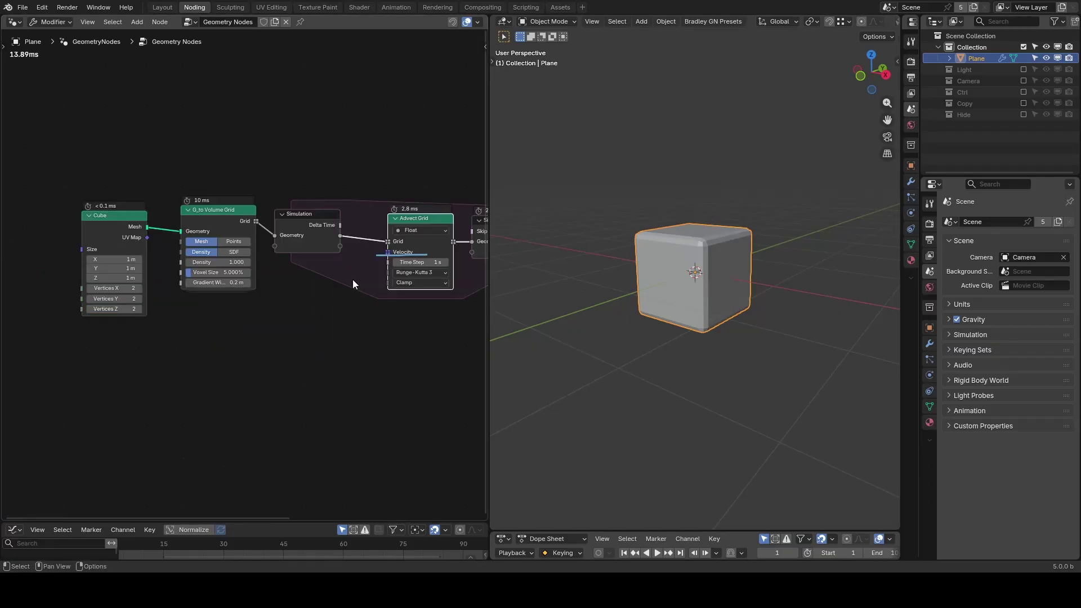
left_click_drag(330, 154, 163, 386)
key("g")
left_click(171, 303)
left_click(203, 322)
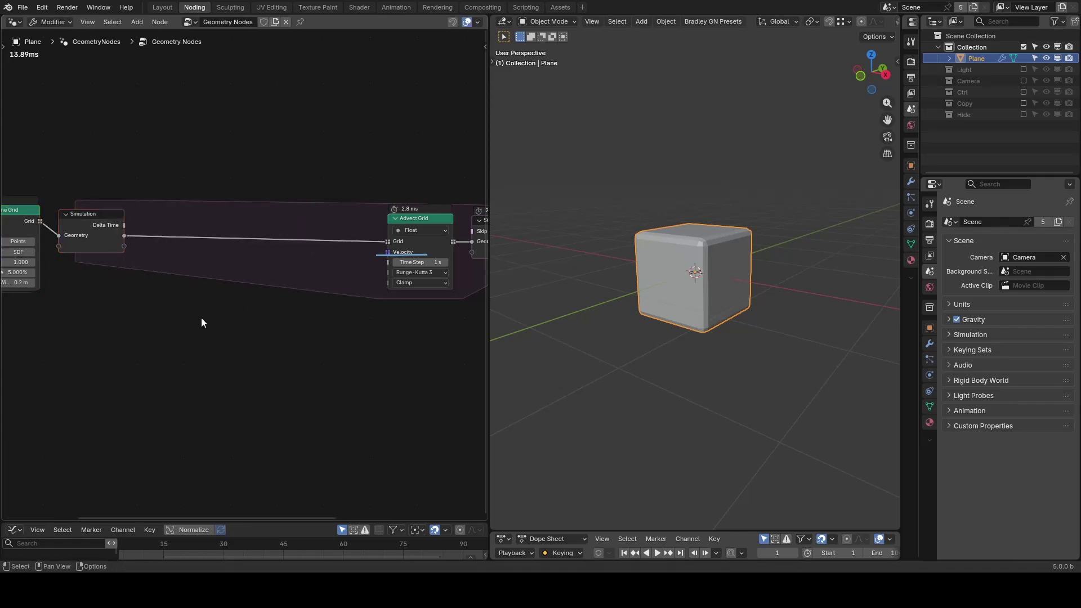
Add a second Cube node below the Simulation zone, size it 5 m on X, Y and Z, and preview its mesh.
key("shift+a")
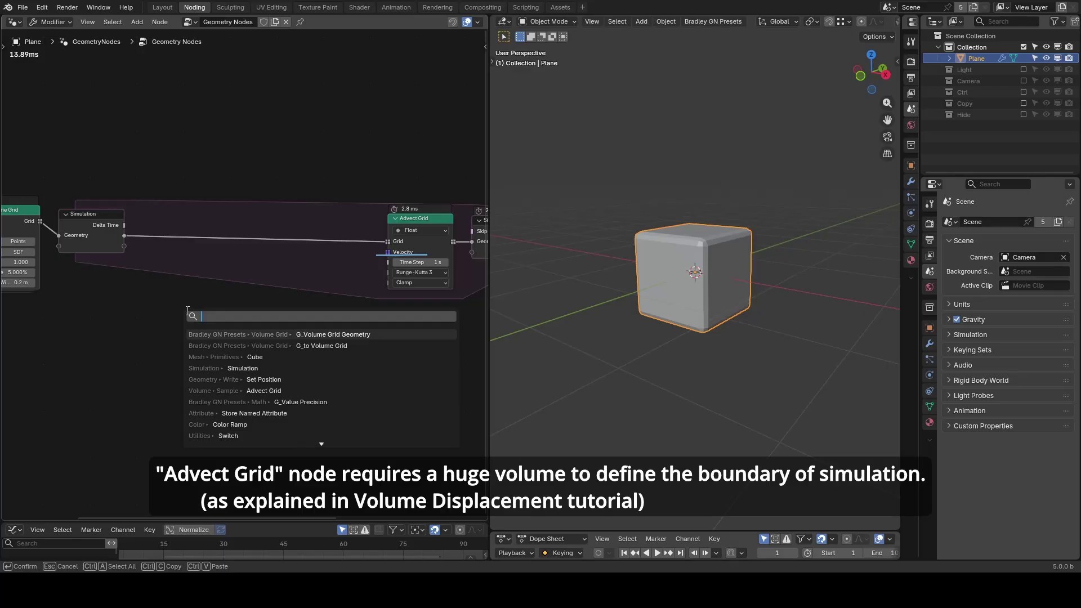
type("cube")
key("Return")
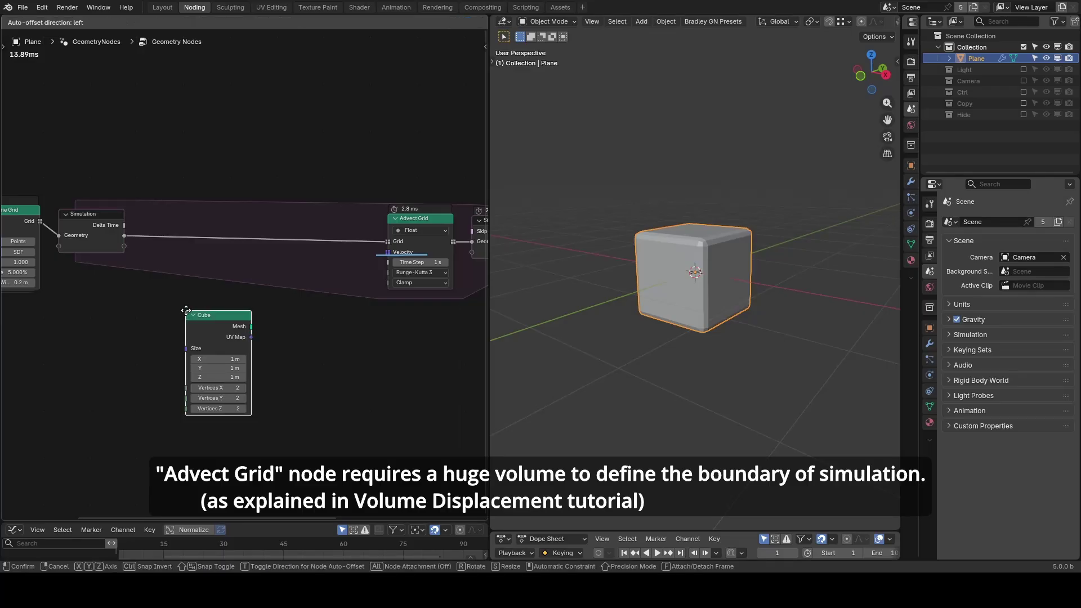
left_click(98, 307)
left_click_drag(139, 355, 138, 373)
type("5")
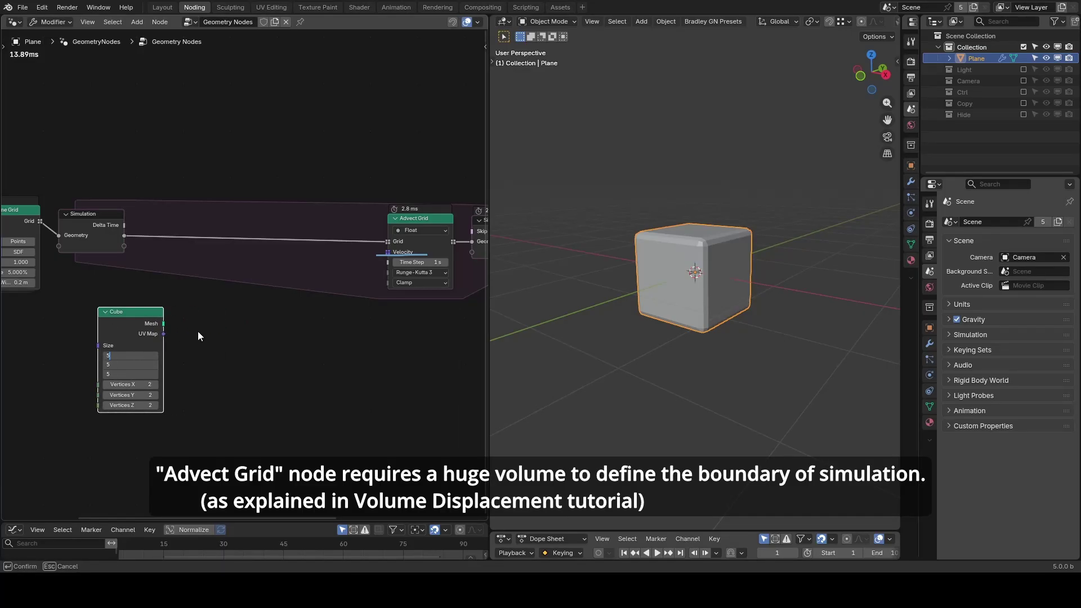
key("Return")
left_click(159, 326, "ctrl+shift")
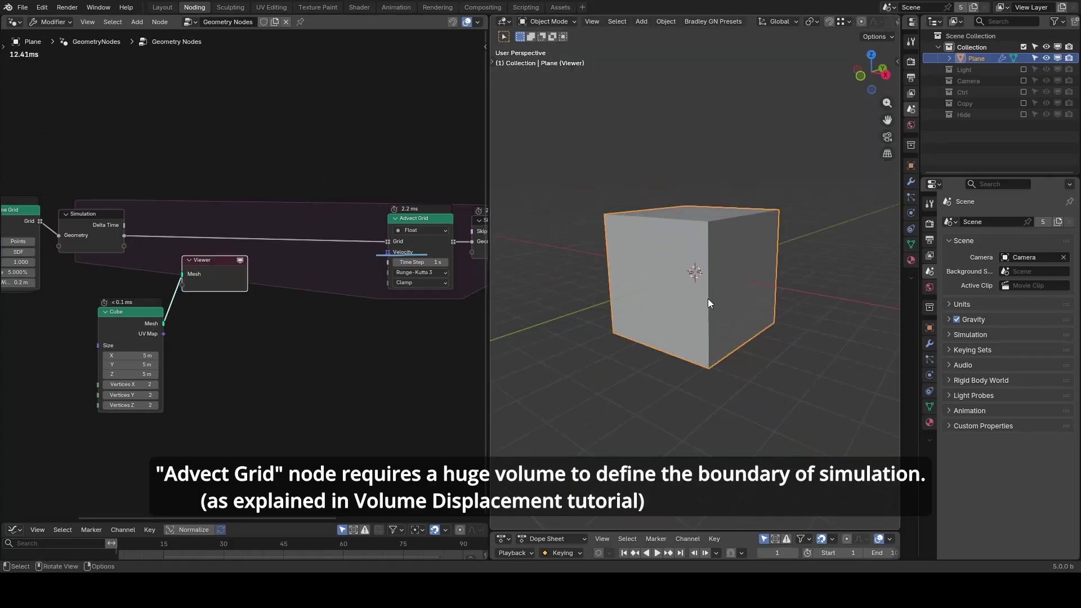
Insert a G_Origin Offset node set to -Z between the 5 m Cube and the Viewer.
scroll(194, 357, "up", 3)
middle_click_drag(194, 357, 282, 310)
left_click_drag(213, 263, 99, 302)
key("shift+a")
type("offs")
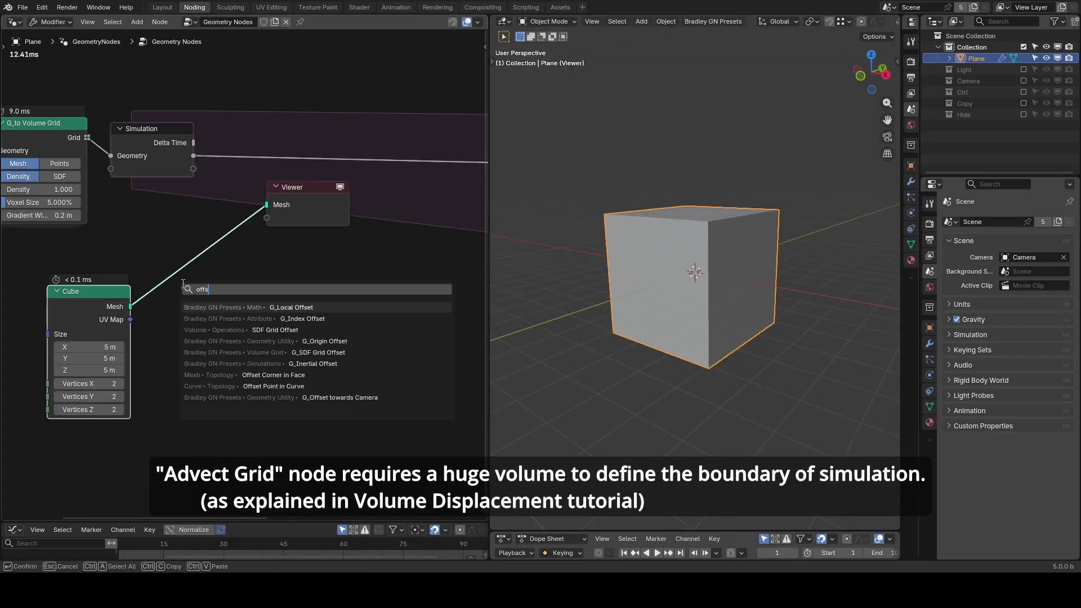
type("et or")
key("Return")
left_click(169, 255)
middle_click_drag(724, 238, 768, 228)
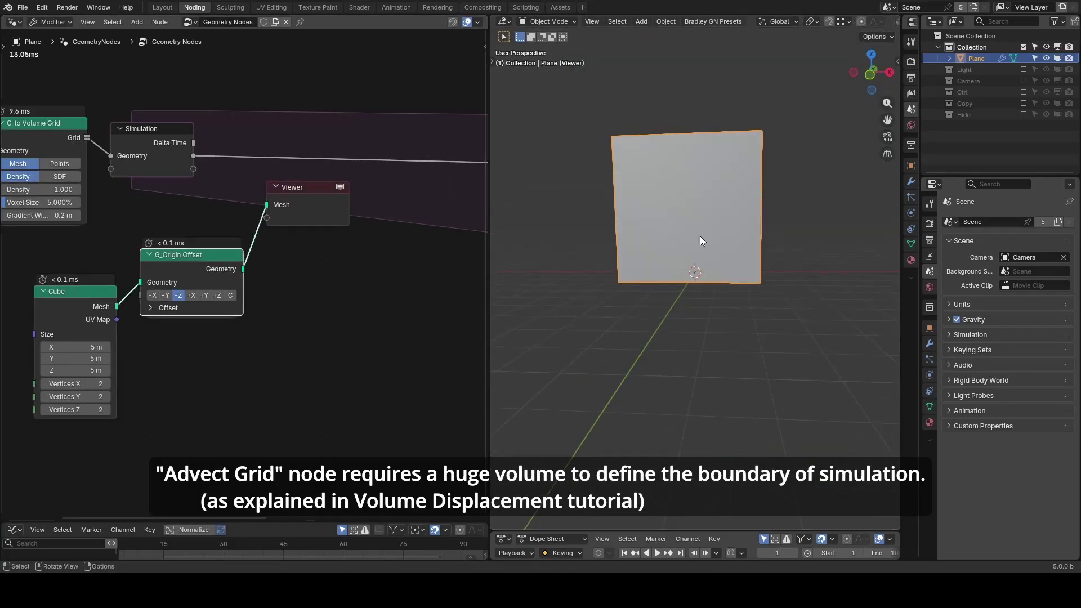
Delete the Viewer node connected to G_Origin Offset.
left_click(309, 195)
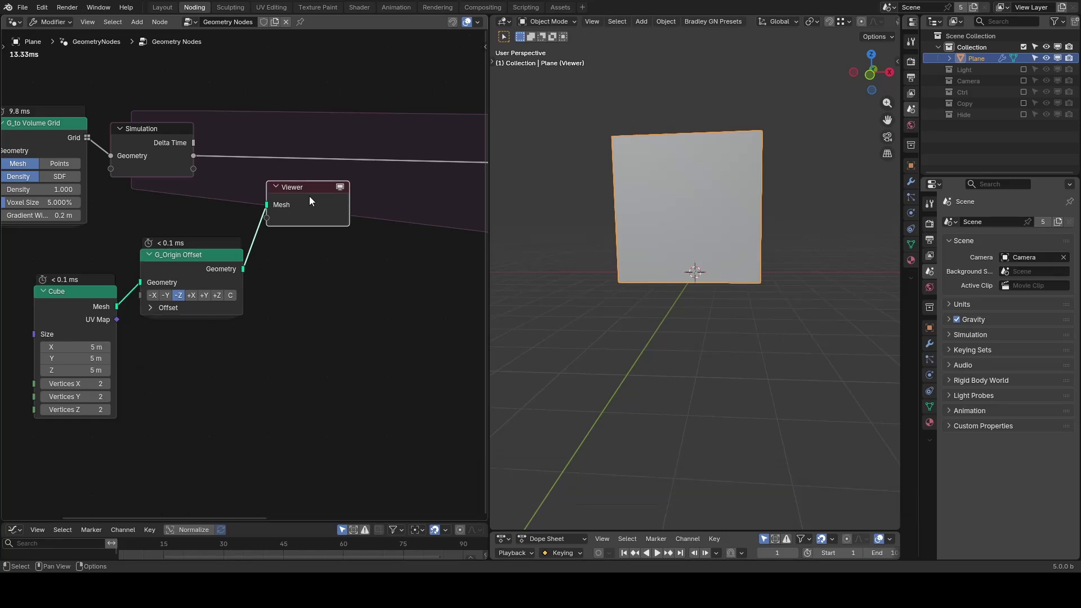
scroll(227, 266, "down", 2)
middle_click_drag(351, 238, 299, 251)
scroll(299, 251, "down", 2)
key("x")
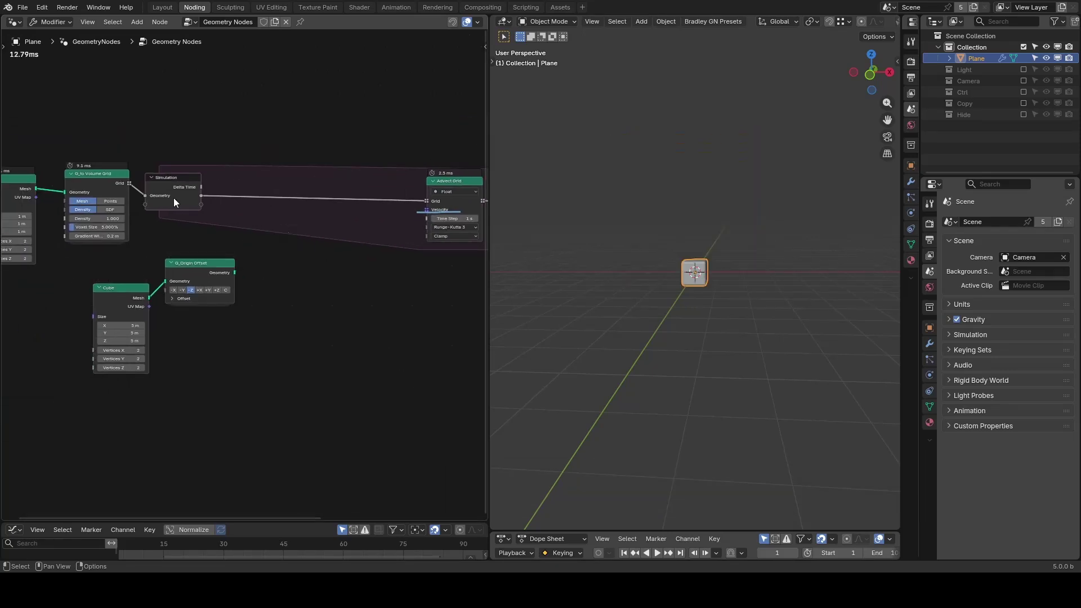
Duplicate the G_to Volume Grid node and link G_Origin Offset's Geometry output into the copy.
left_click(110, 192)
key("shift+d")
left_click(315, 279)
left_click_drag(235, 272, 269, 272)
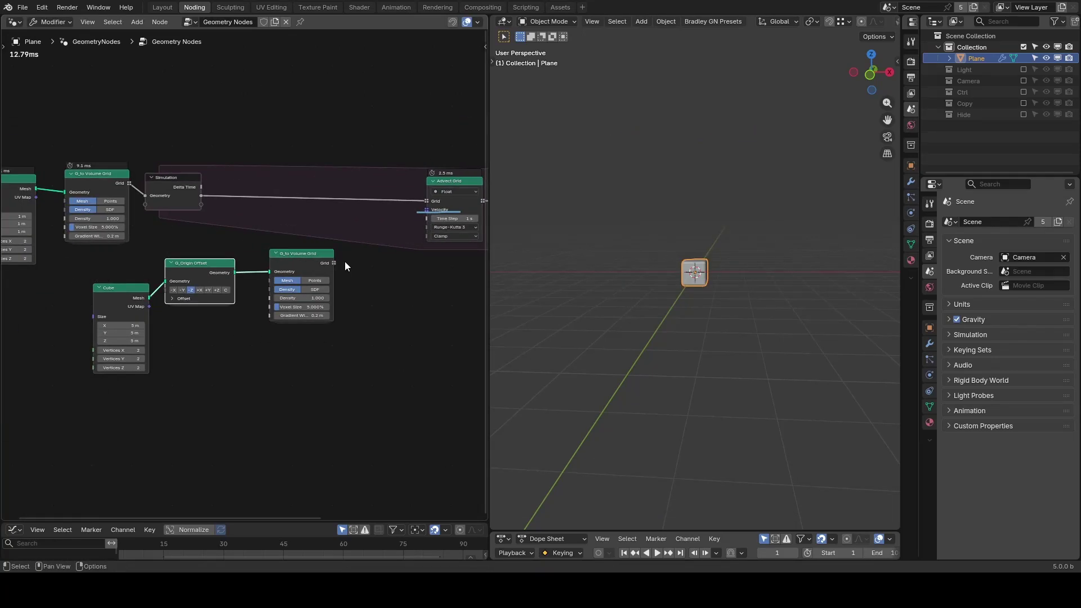
middle_click_drag(345, 262, 331, 260)
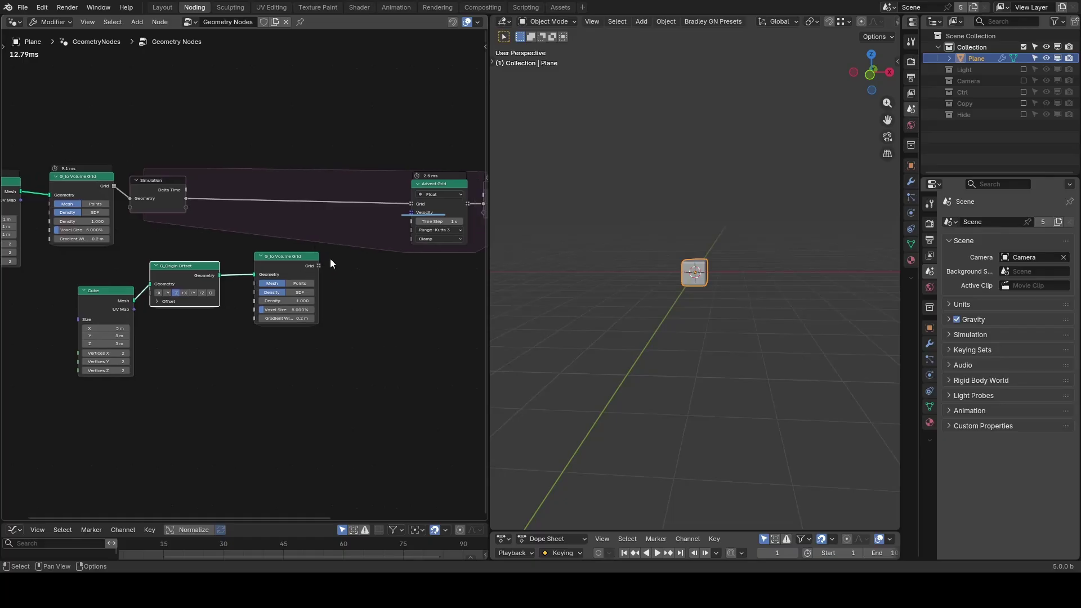
Preview the duplicated G_to Volume Grid output and annotate the viewport with one downward and one left-pointing arrow beside the volume.
left_click(301, 274, "ctrl+shift")
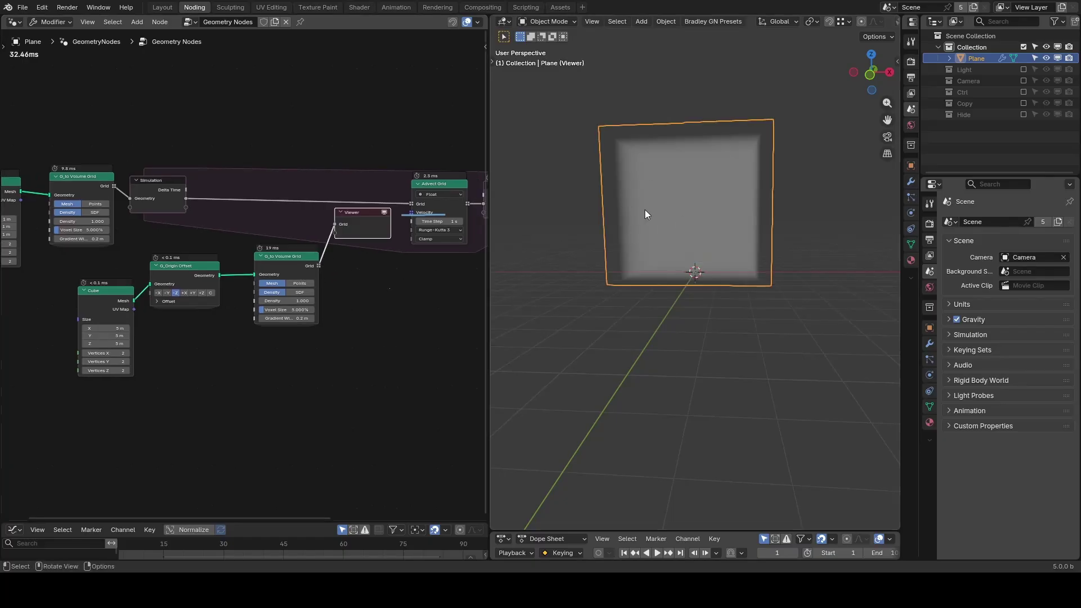
mouse_move(572, 145)
left_mouse_down()
mouse_move(577, 242)
mouse_move(584, 217)
left_mouse_up()
mouse_move(582, 262)
left_mouse_down()
mouse_move(513, 262)
mouse_move(543, 280)
left_mouse_up()
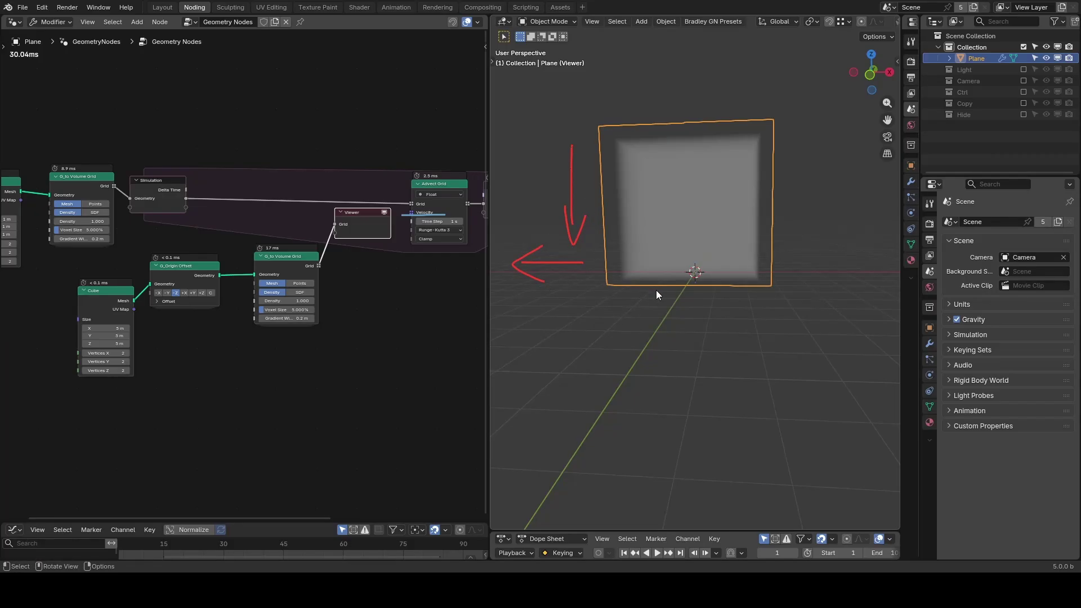
Add a G_Bounding Box Falloff node below the duplicated G_to Volume Grid and feed it the G_Origin Offset geometry.
scroll(252, 259, "up", 2)
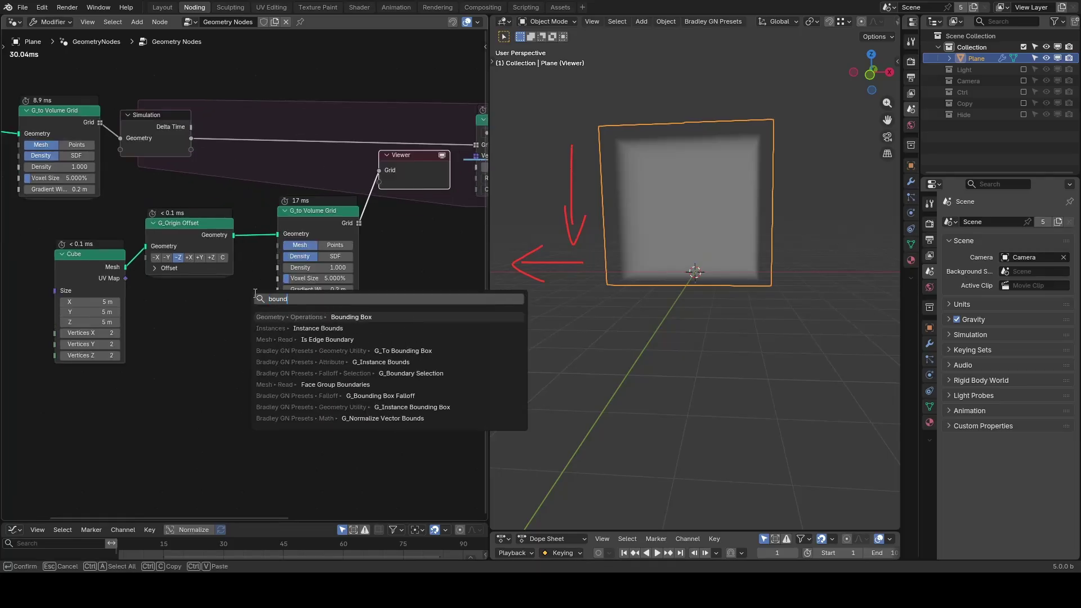
type("ing fal")
key("Return")
left_click(294, 328)
left_click_drag(233, 235, 275, 361)
Add a Field to Grid node, linking the volume grid to its Topology and the bounding box Falloff to its field input.
middle_click_drag(393, 326, 301, 282)
key("shift+a")
type("field to gri")
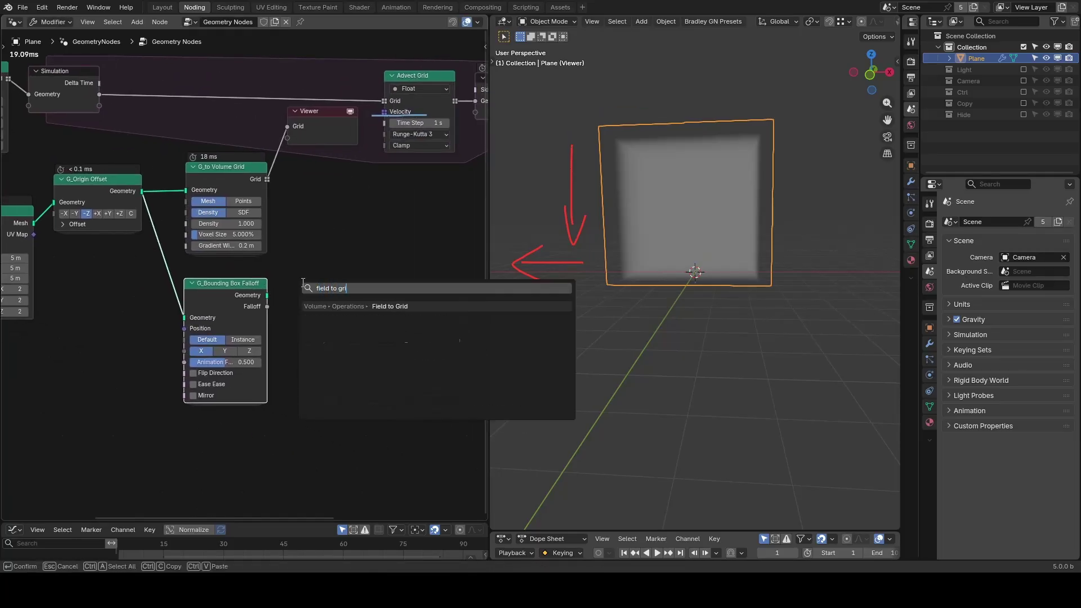
key("Return")
left_click(319, 282)
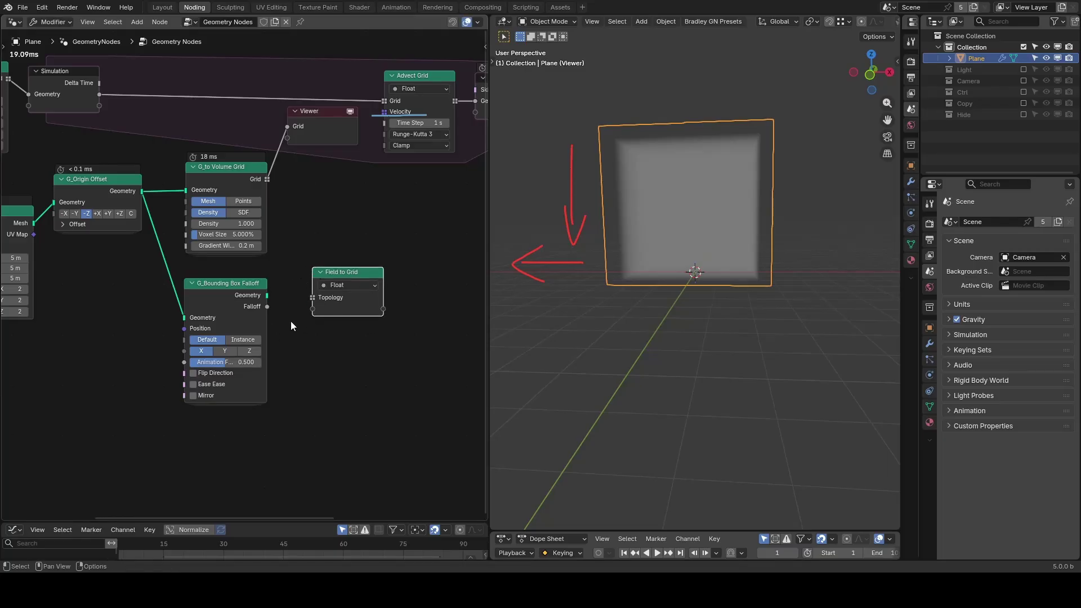
left_click_drag(266, 179, 312, 308)
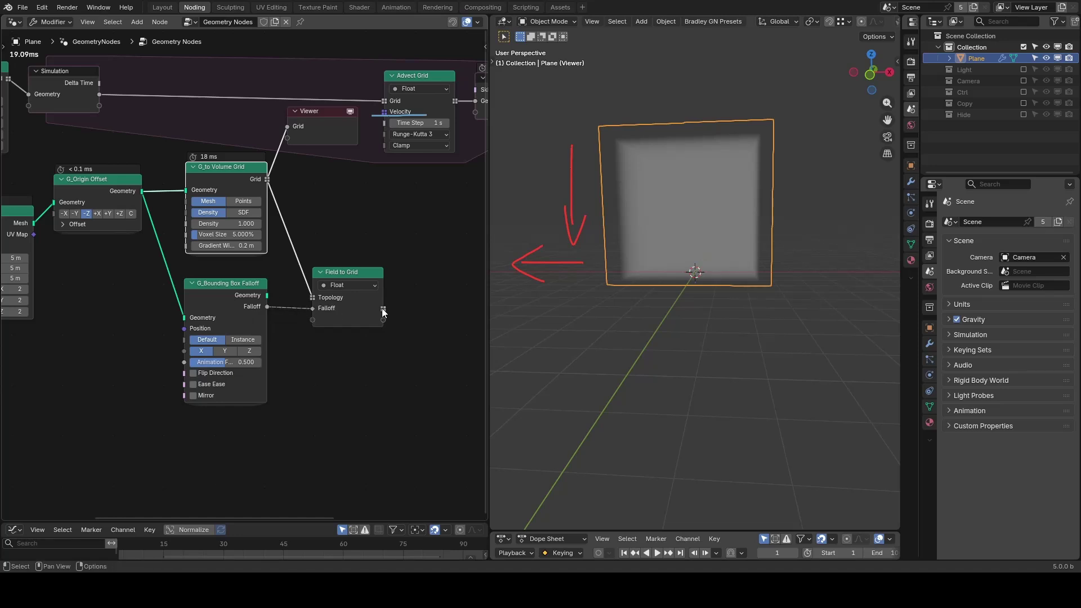
Preview the Field to Grid falloff output and annotate a right-pointing arrow above the volume.
left_click(377, 309, "ctrl+shift")
left_click_drag(628, 83, 734, 88)
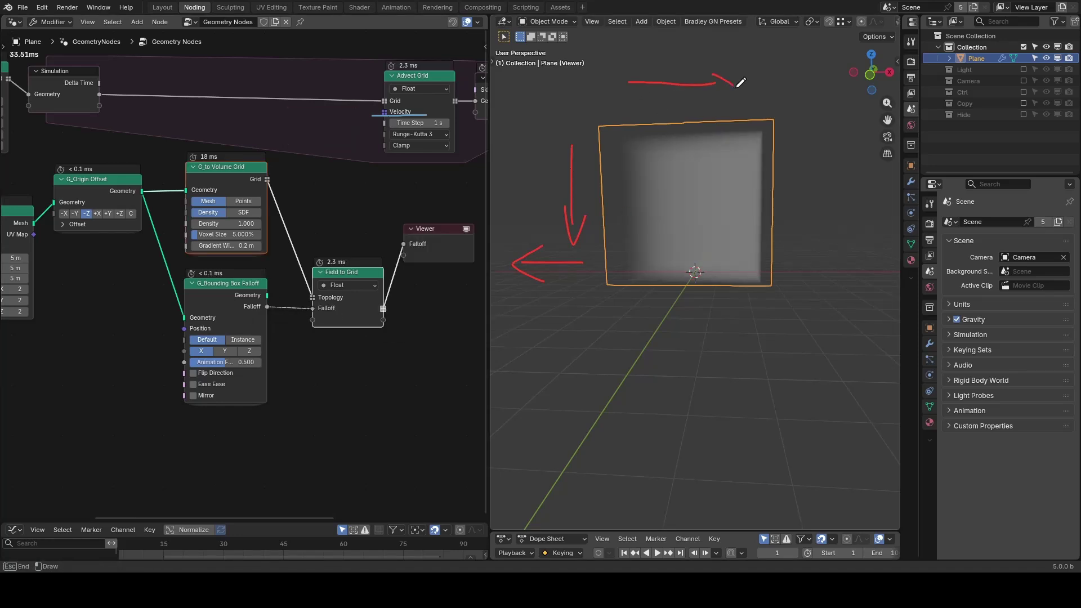
Set the G_Bounding Box Falloff axis to Z with Flip Direction enabled, and annotate 0 above and 1 below the downward arrow.
left_click(256, 353)
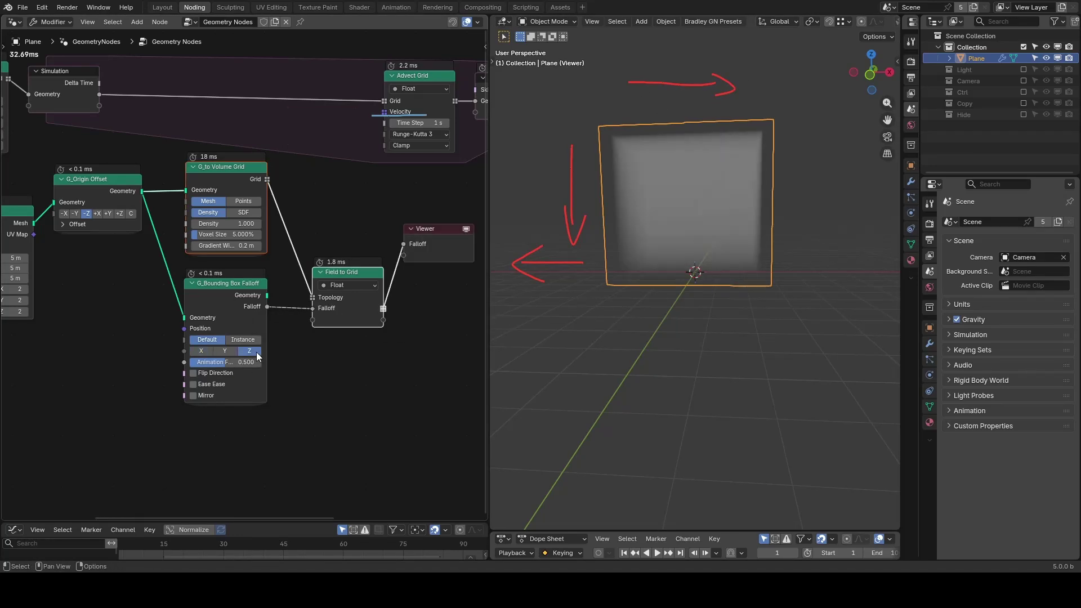
left_click(194, 373)
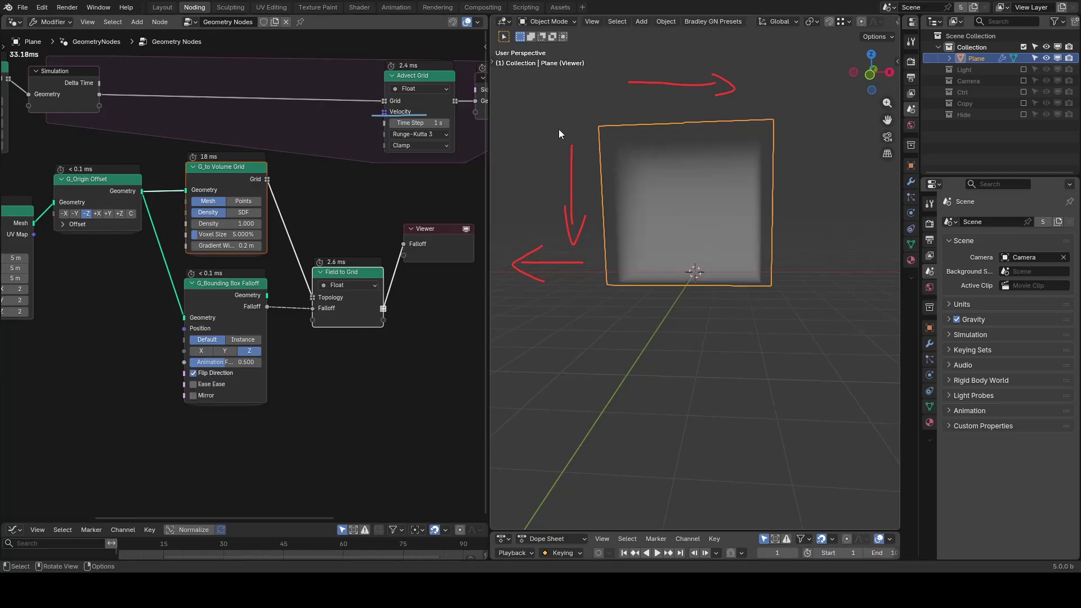
left_click_drag(557, 133, 561, 120)
left_click_drag(570, 313, 570, 344)
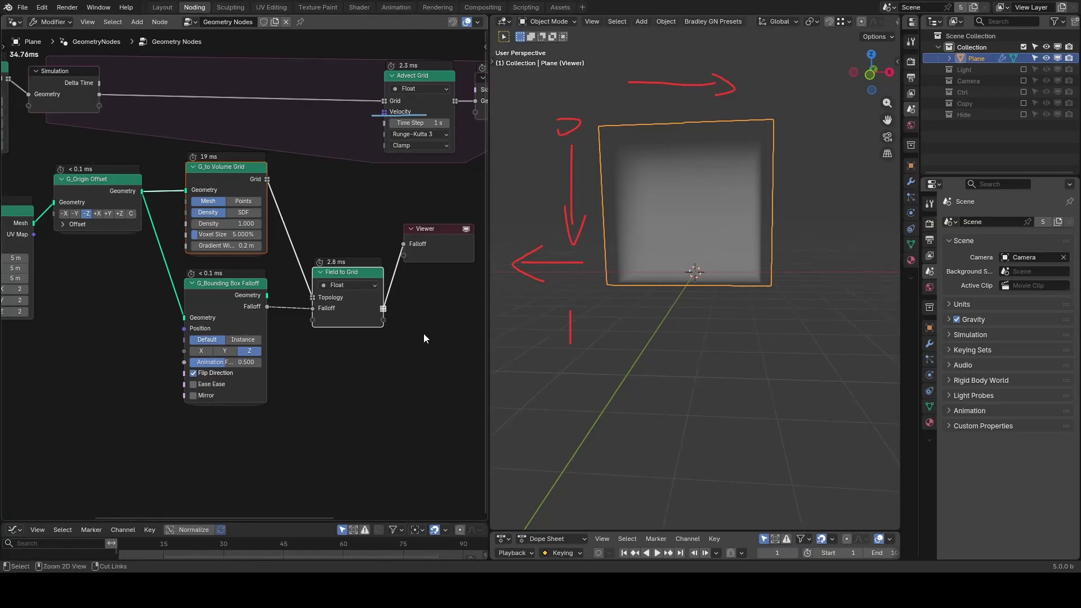
Insert a Float Curve between Field to Grid and the Viewer, and shape it with a point at 0.8863, 0.0812.
key("shift+a")
type("floa")
key("Return")
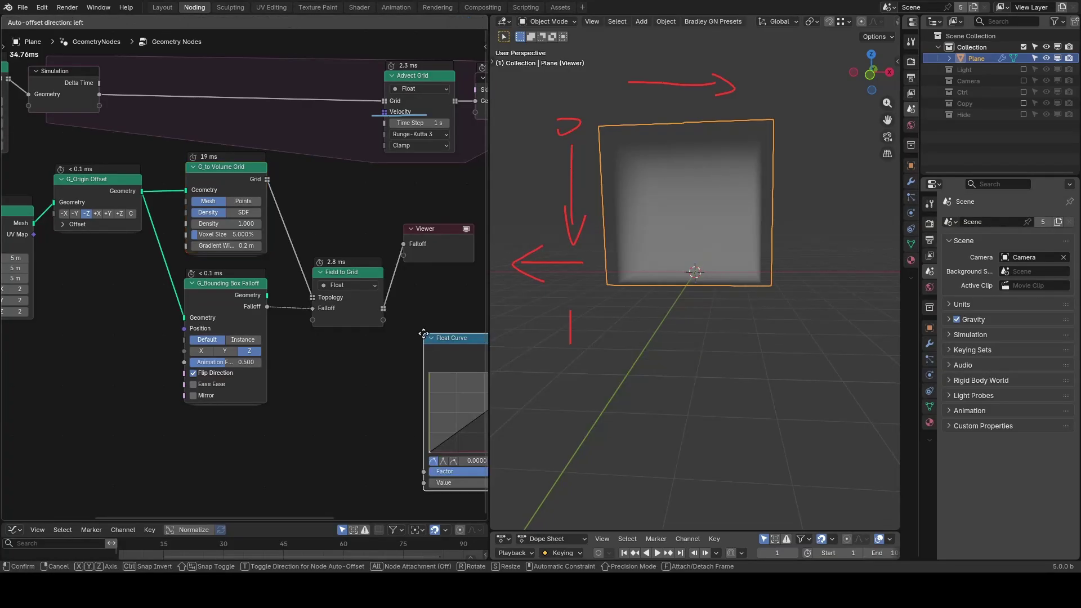
left_click(333, 354)
left_click_drag(333, 354, 371, 297)
left_click(291, 385)
left_click_drag(366, 366, 365, 371)
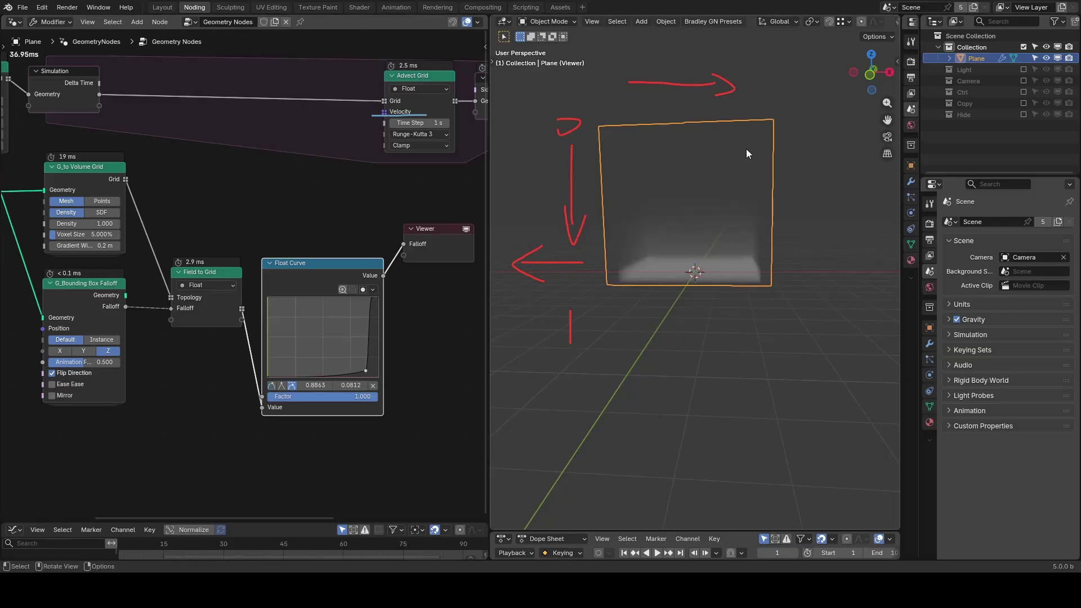
Switch the viewport to front view and annotate 0 for the upper part and 1 for the bottom band of the volume.
left_click(870, 75)
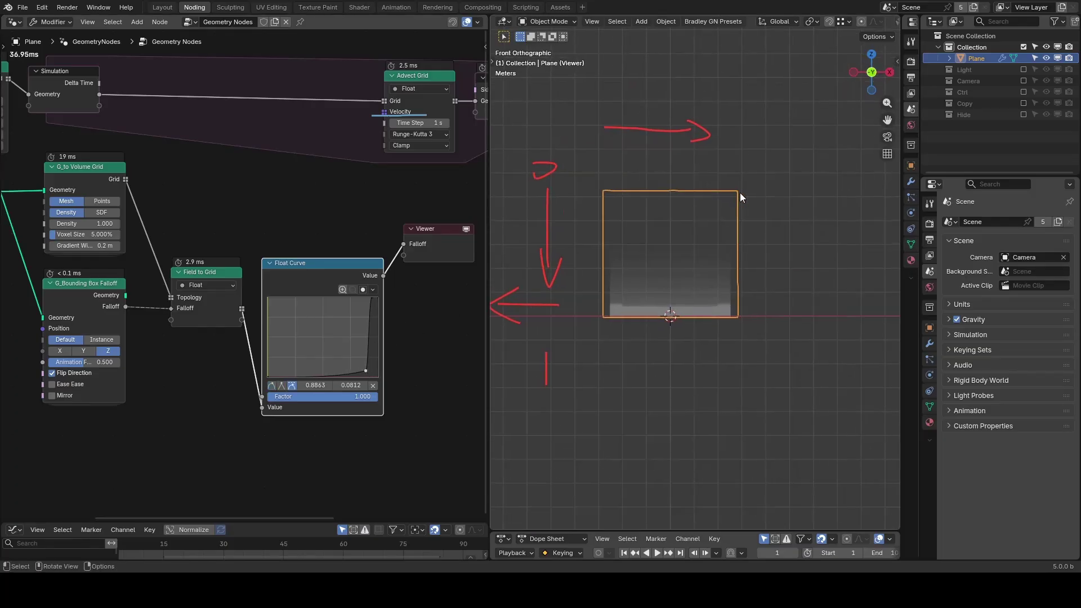
left_click_drag(740, 194, 759, 223)
left_click_drag(742, 302, 752, 292)
mouse_move(772, 243)
left_mouse_down()
mouse_move(768, 256)
mouse_move(791, 231)
left_mouse_up()
left_click_drag(743, 304, 759, 309)
left_click_drag(755, 317, 743, 324)
left_click_drag(796, 301, 796, 314)
Add a Mix node set to Vector and drive its Factor with the Float Curve's Value output.
middle_click_drag(440, 279, 380, 262)
left_click_drag(328, 259, 377, 292)
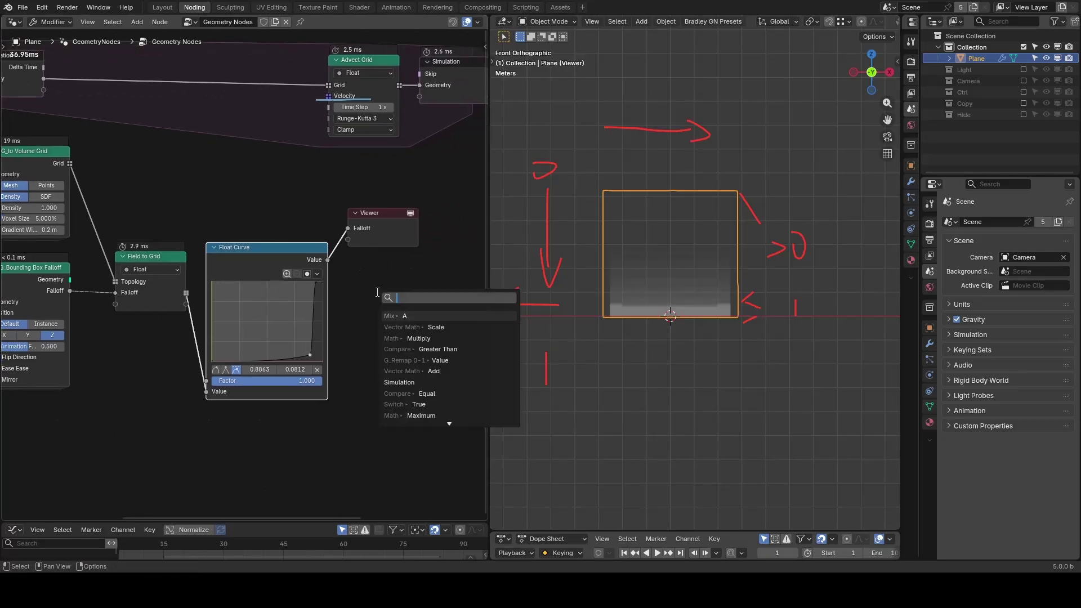
key("Return")
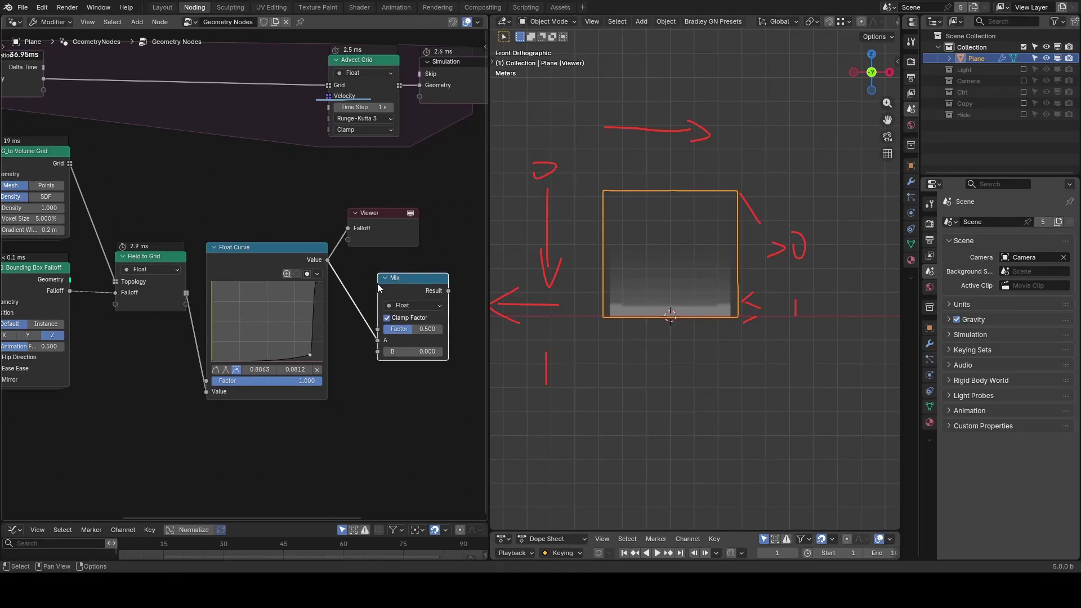
left_click(406, 305)
left_click(407, 341)
left_click_drag(328, 260, 377, 342)
Link the Mix node's Result to Advect Grid's Velocity and delete the Viewer node.
left_click_drag(442, 291, 329, 97)
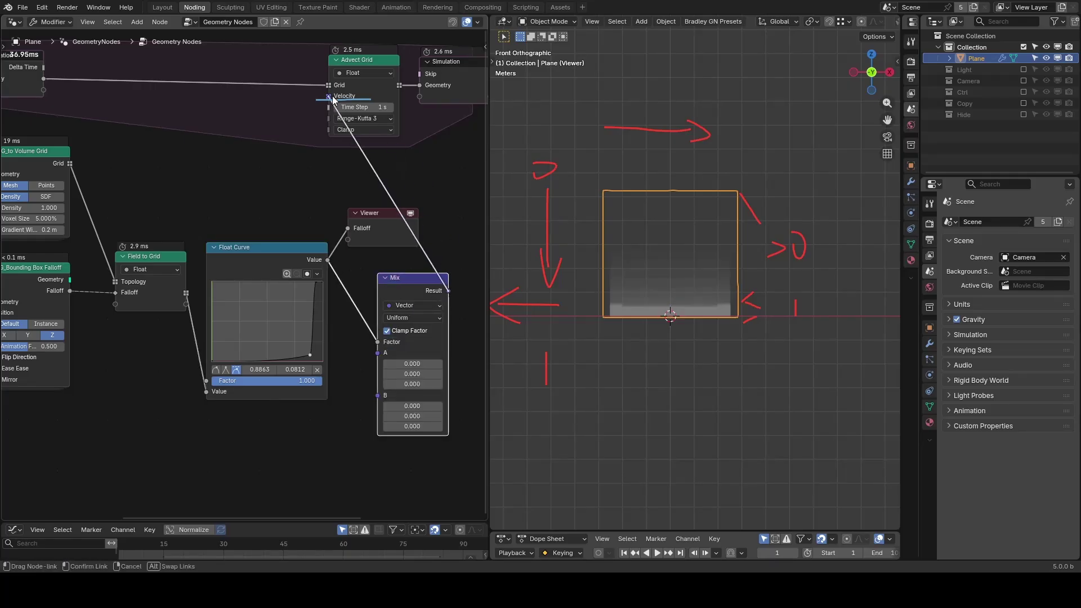
left_click(398, 238)
key("x")
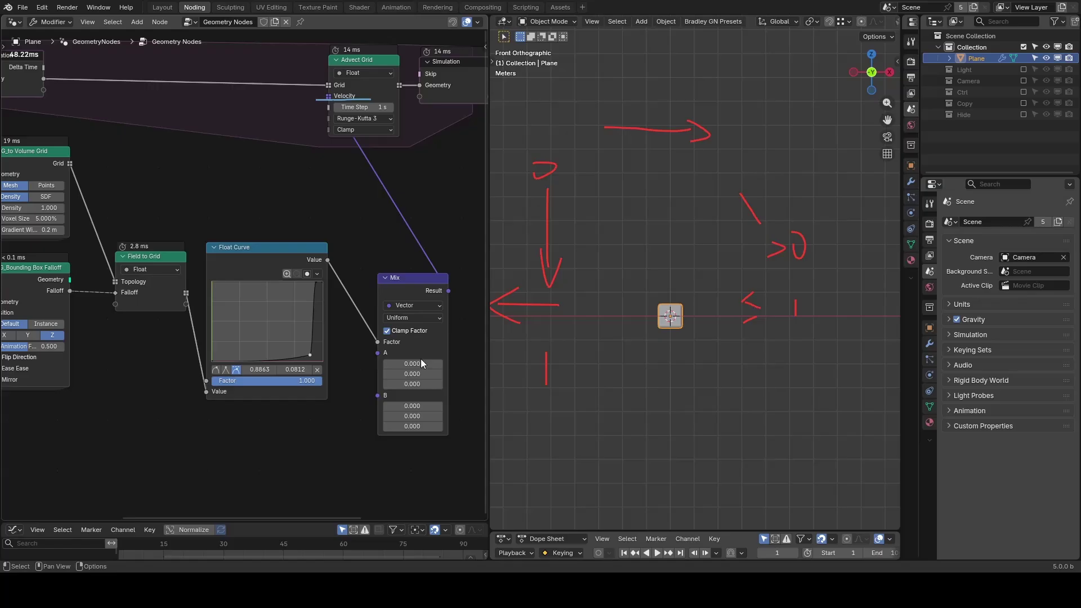
Set the Z component of the Mix node's A vector to -1.
left_click(412, 384)
type("0.0")
key("BackSpace")
key("BackSpace")
key("BackSpace")
type("-1")
key("Return")
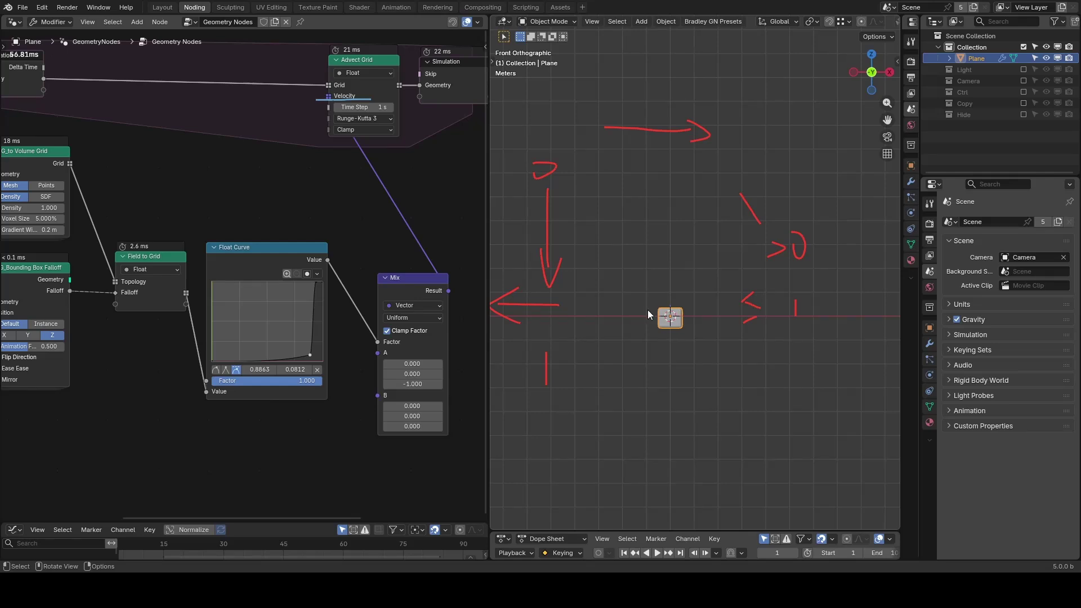
Duplicate G_Origin Offset and insert the copy between the 1 m Cube and its G_to Volume Grid node.
scroll(225, 228, "down", 4)
middle_click_drag(110, 205, 288, 228)
left_click(174, 218)
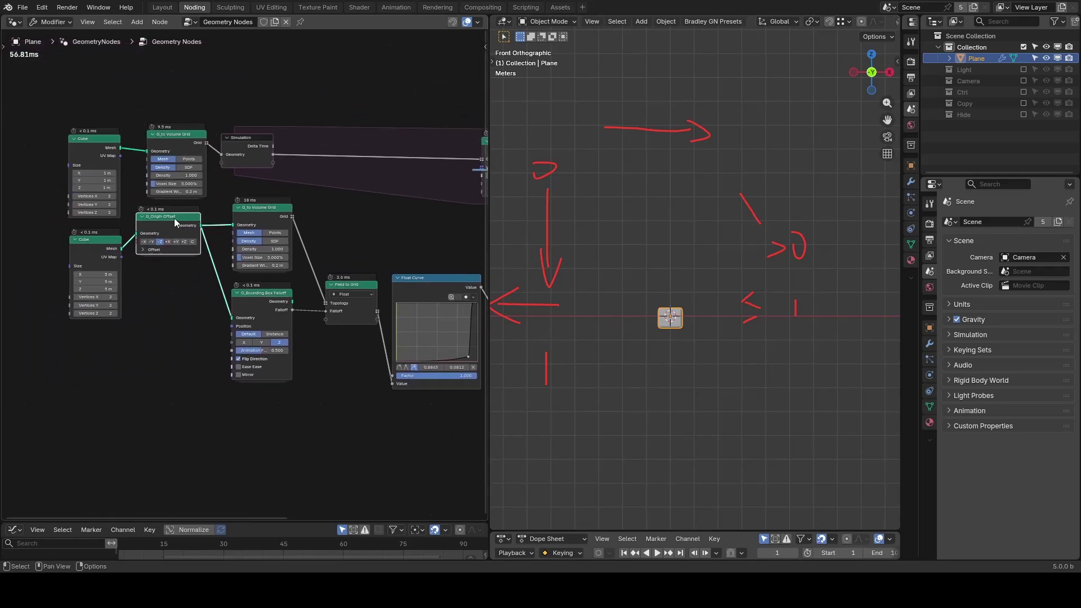
key("shift+d")
left_click(106, 136)
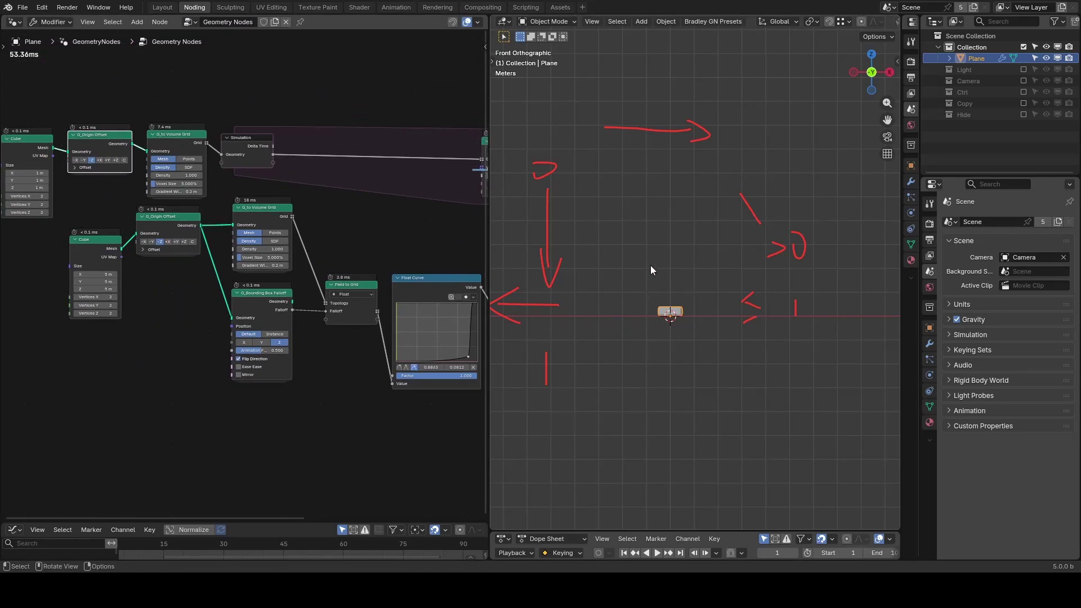
Mute and unmute the velocity link from Mix to Advect Grid to compare the cube with and without advection.
middle_click_drag(441, 245, 232, 247)
scroll(231, 247, "down", 2)
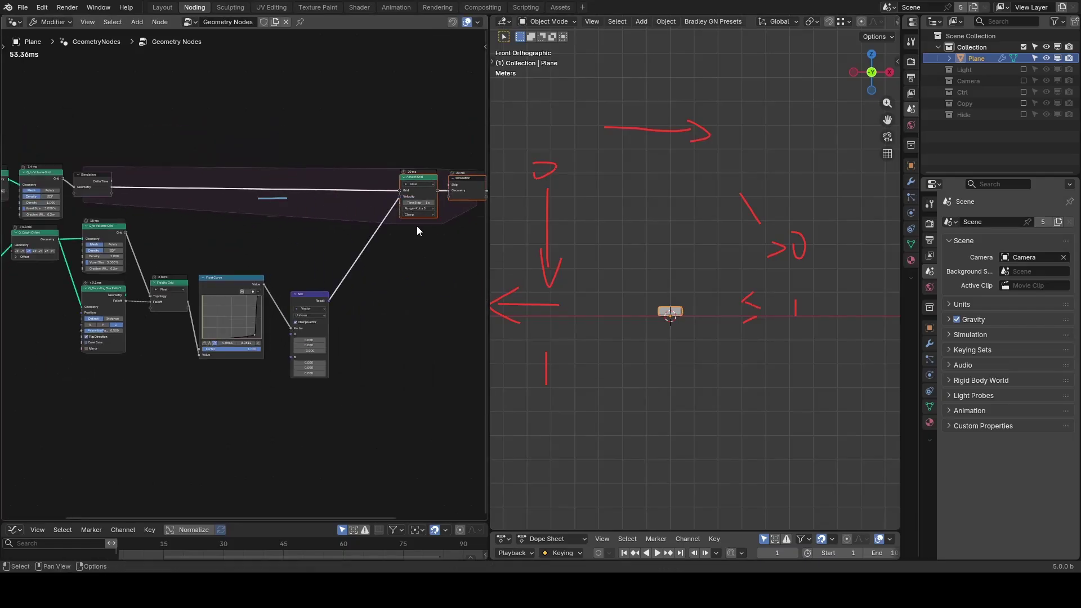
right_click_drag(353, 222, 372, 323, "ctrl+alt")
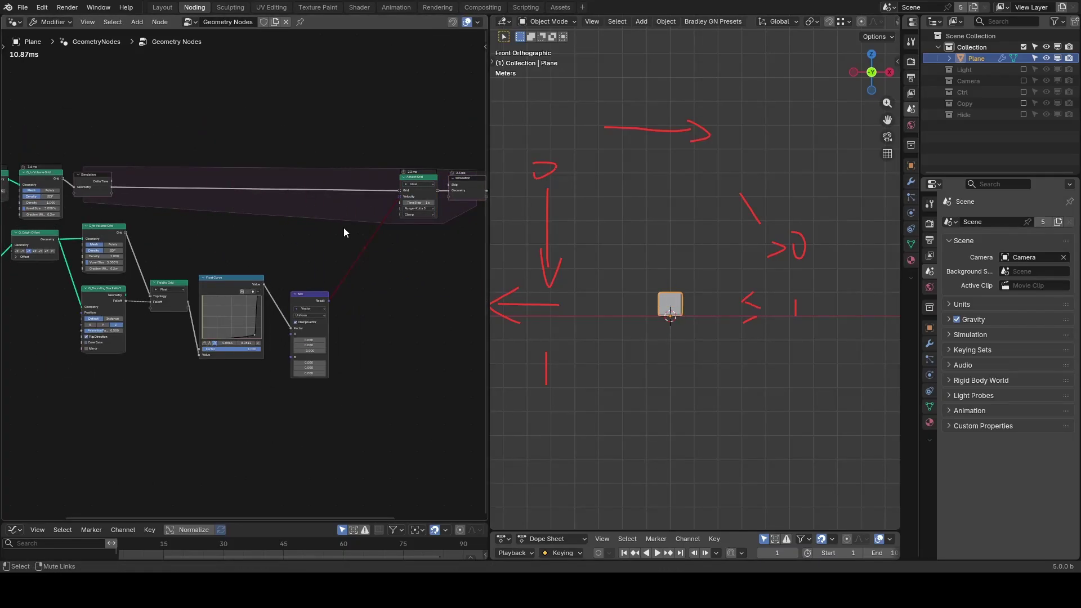
right_click_drag(345, 231, 416, 315, "ctrl+alt")
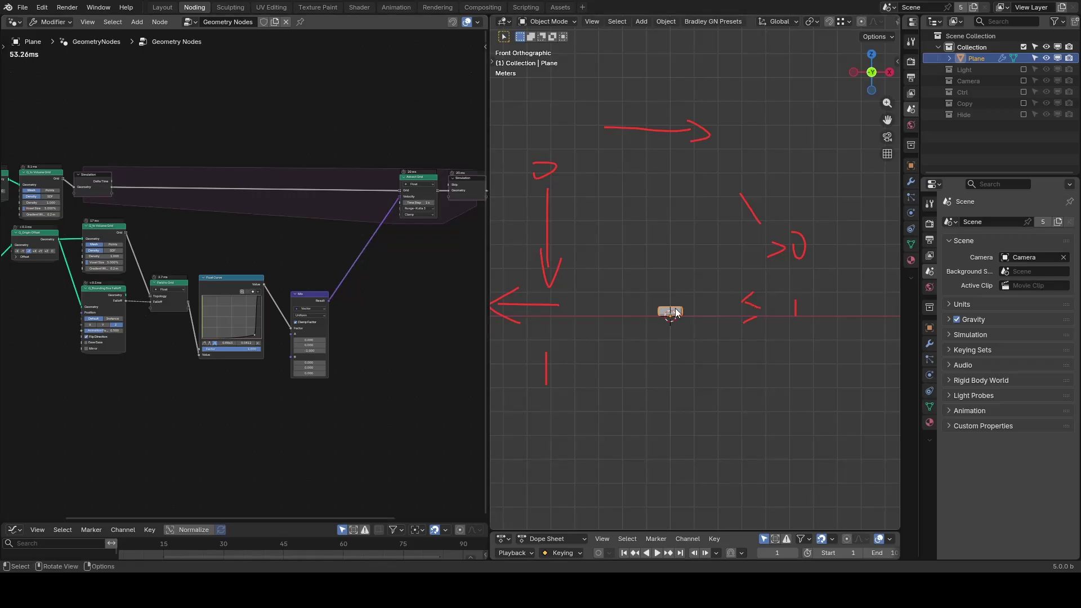
scroll(684, 314, "up", 1)
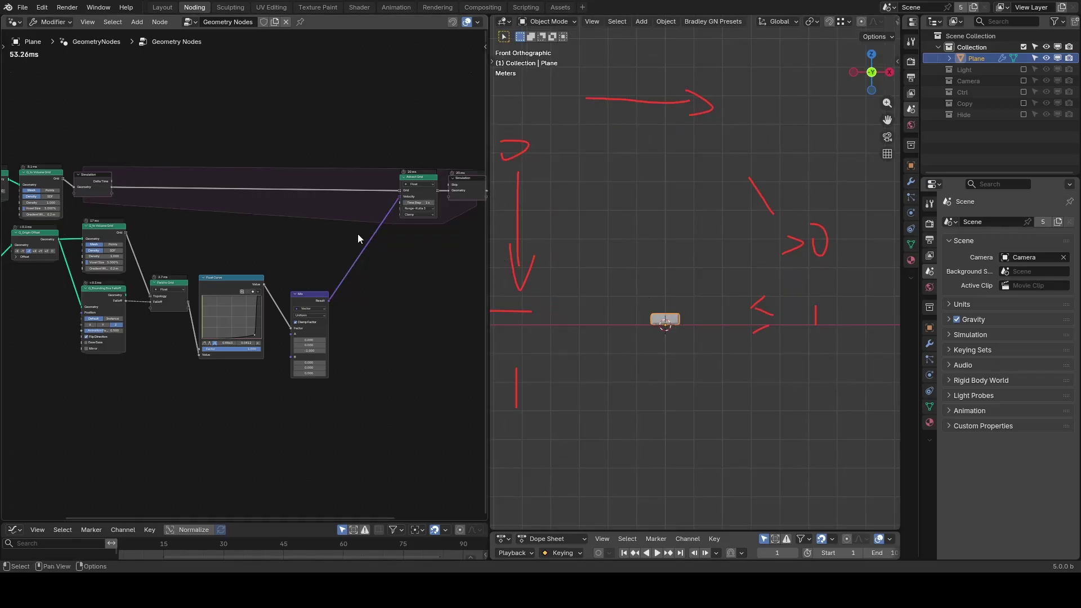
middle_click_drag(357, 234, 283, 238)
scroll(340, 238, "up", 3)
scroll(284, 238, "up", 2)
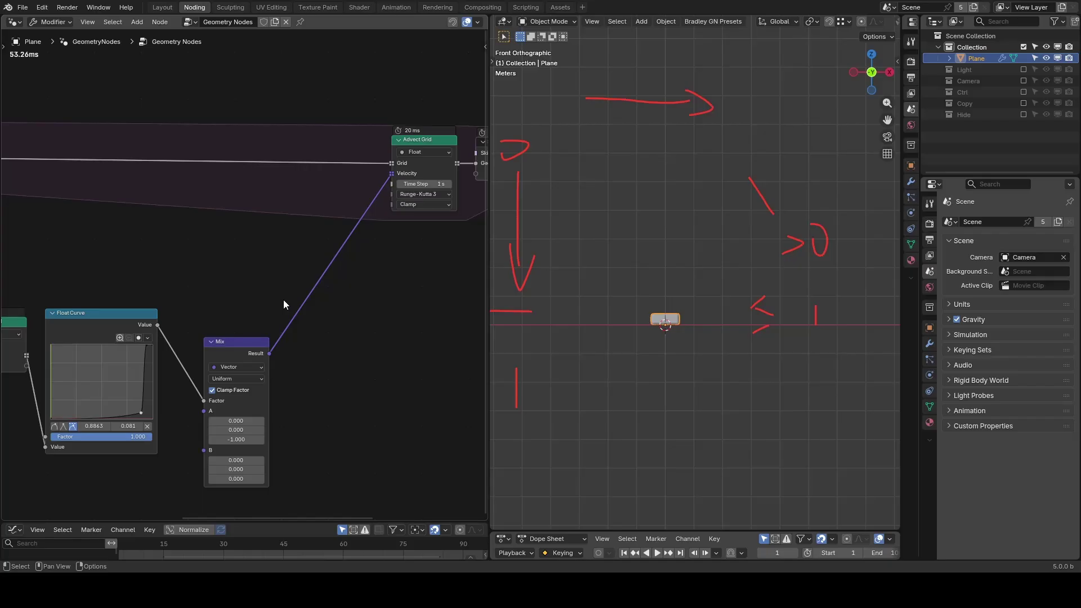
left_click_drag(269, 353, 346, 363)
type("scale")
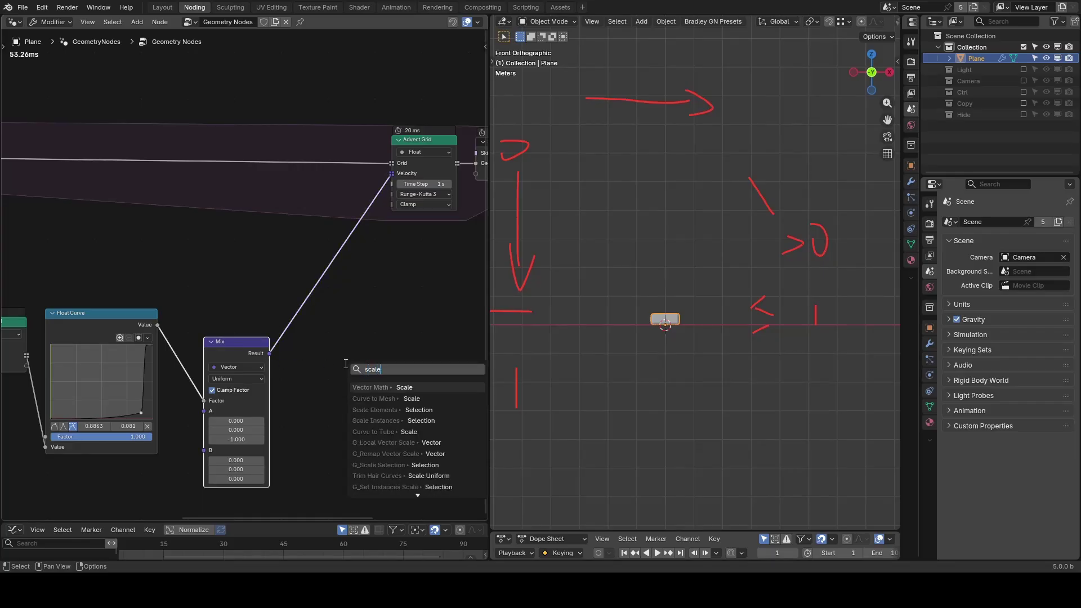
key("Return")
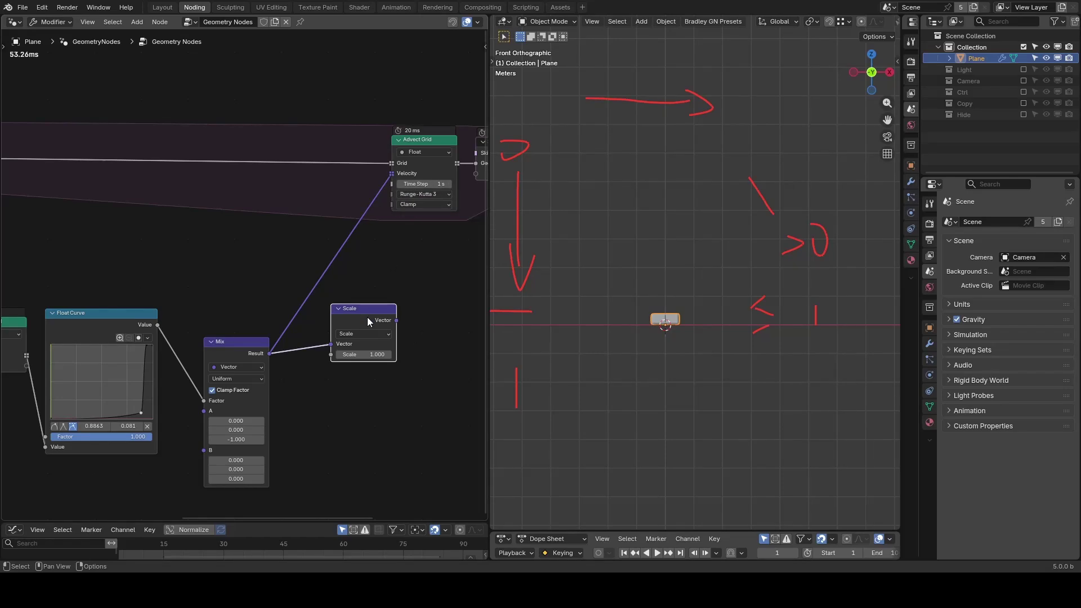
key("x")
Add a G_Value Precision node below Advect Grid, enable its on Delta Time option, and link its Value to Advect Grid's Time Step.
scroll(361, 314, "down", 2)
scroll(315, 237, "left", 2, "ctrl")
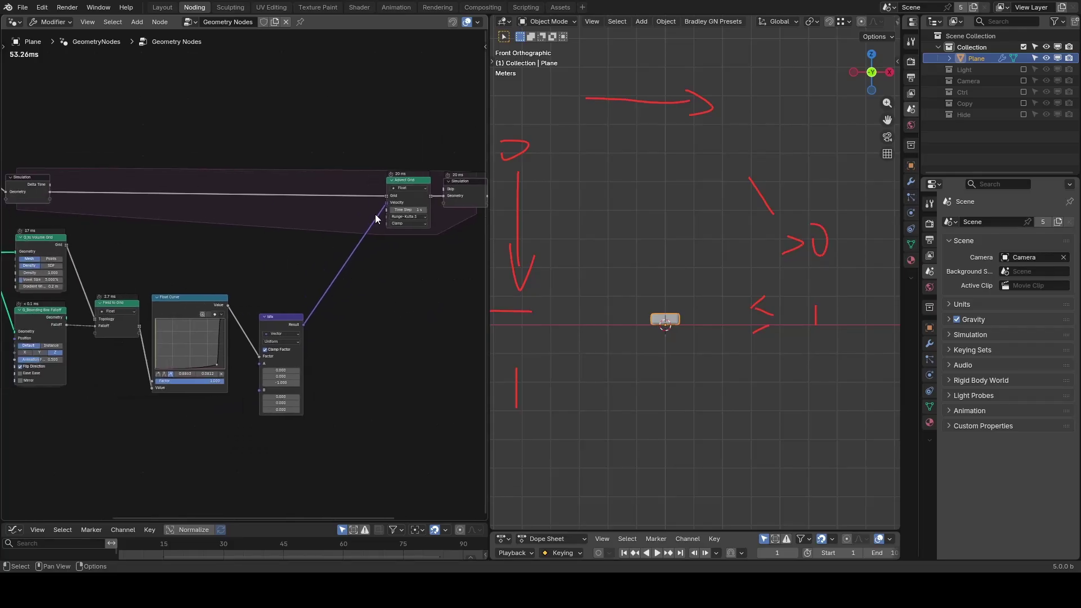
left_click_drag(50, 184, 158, 172)
middle_click_drag(336, 170, 260, 220)
scroll(260, 219, "up", 6)
key("shift+a")
type("value prec")
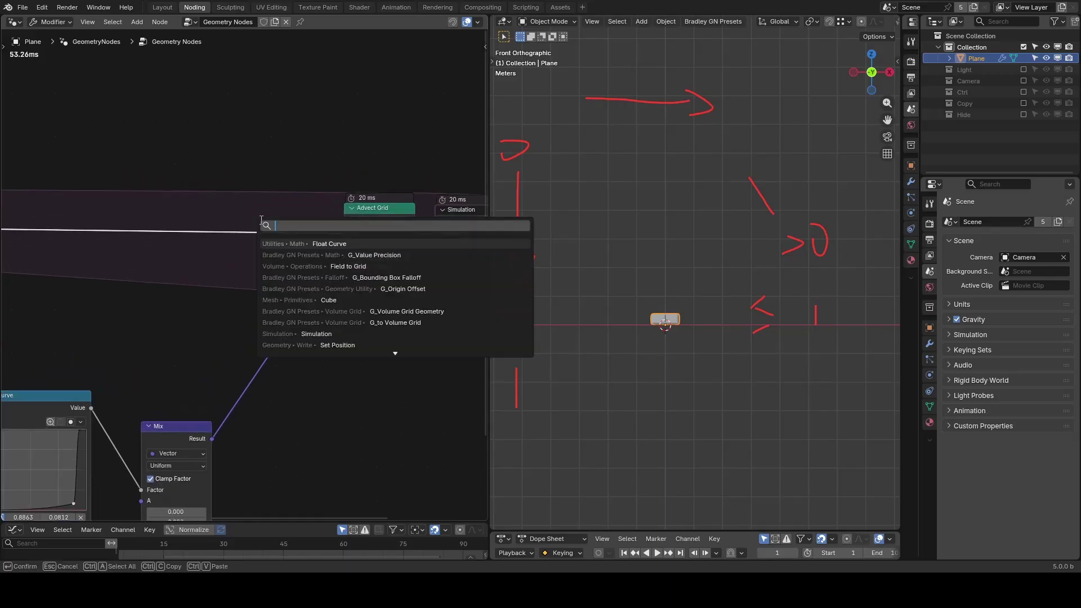
key("Return")
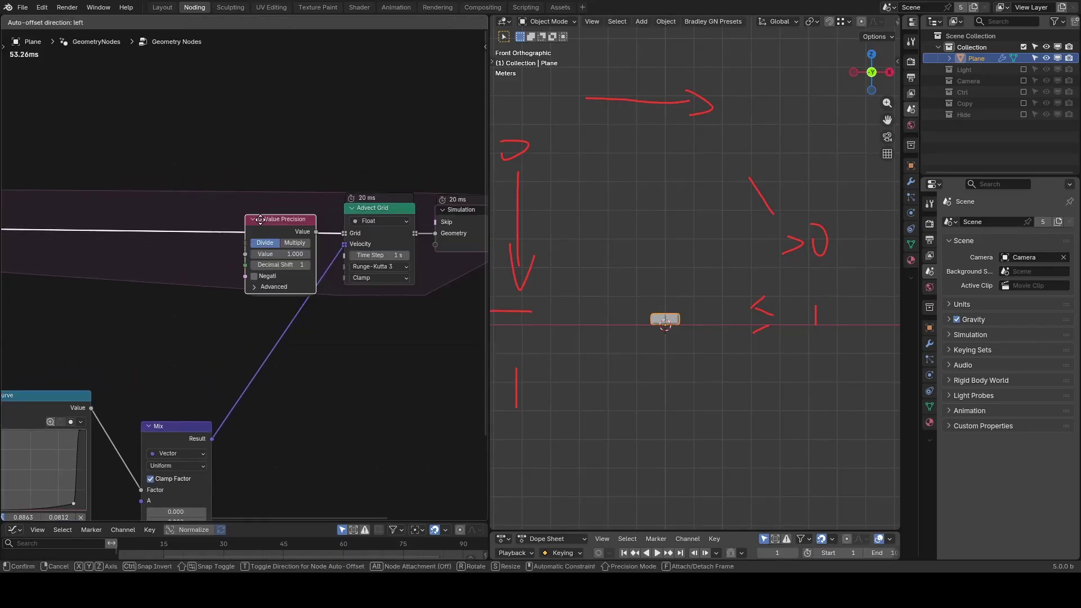
left_click(338, 313)
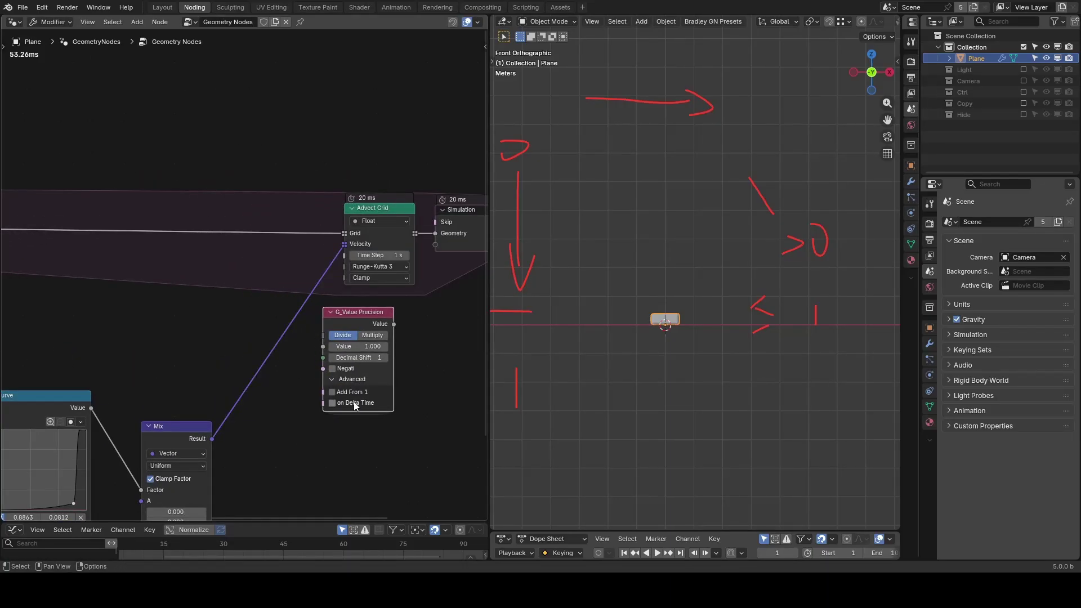
left_click_drag(393, 324, 344, 255)
scroll(703, 553, "down", 1)
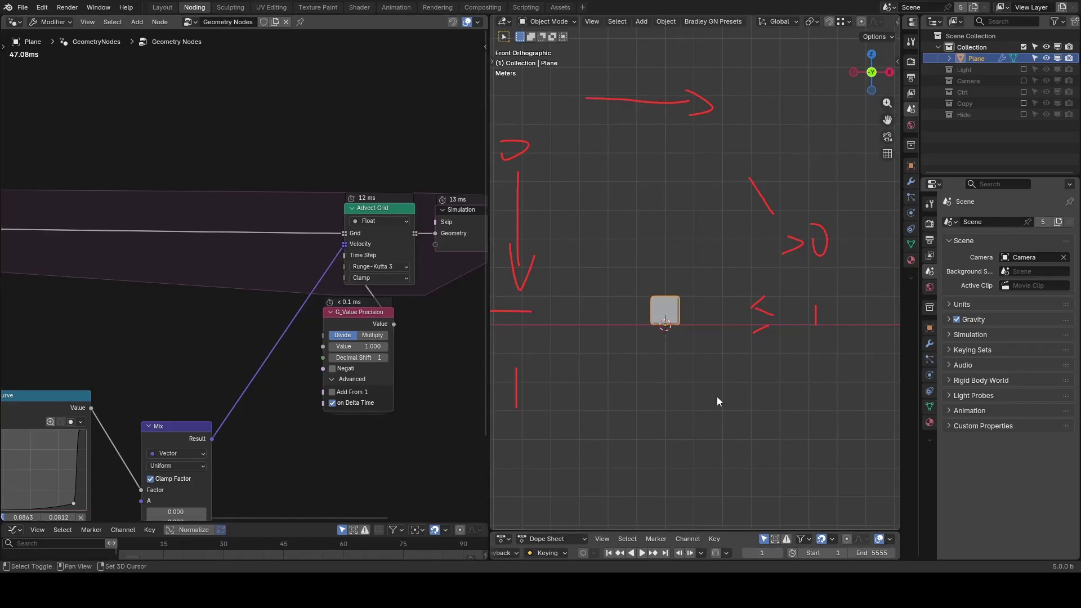
Play the simulation and watch how fast the cube sinks with the delta-time-based time step.
scroll(700, 336, "up", 3)
key("space")
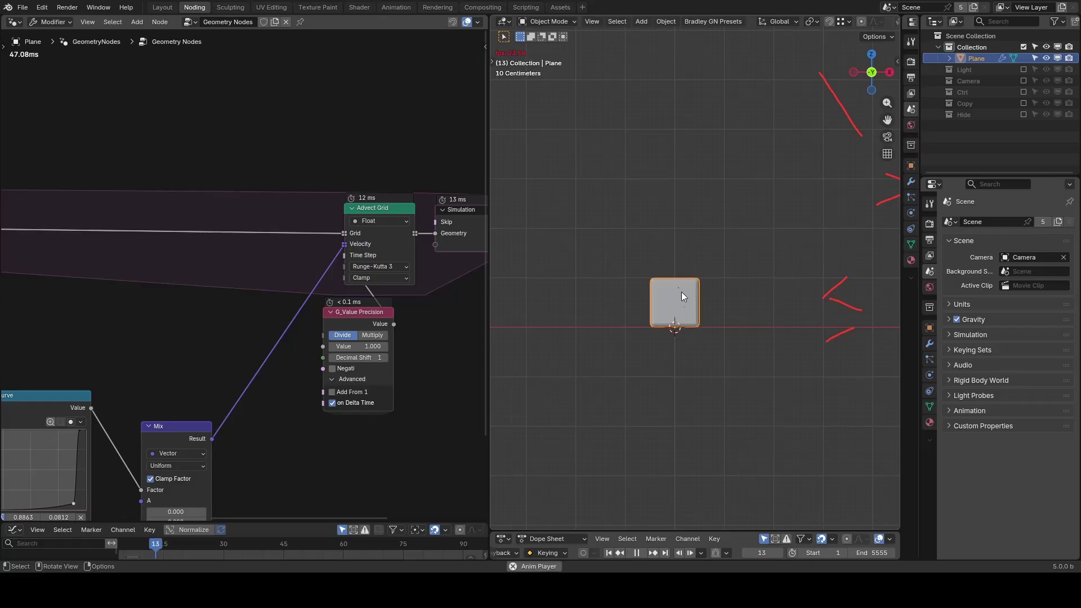
key("space")
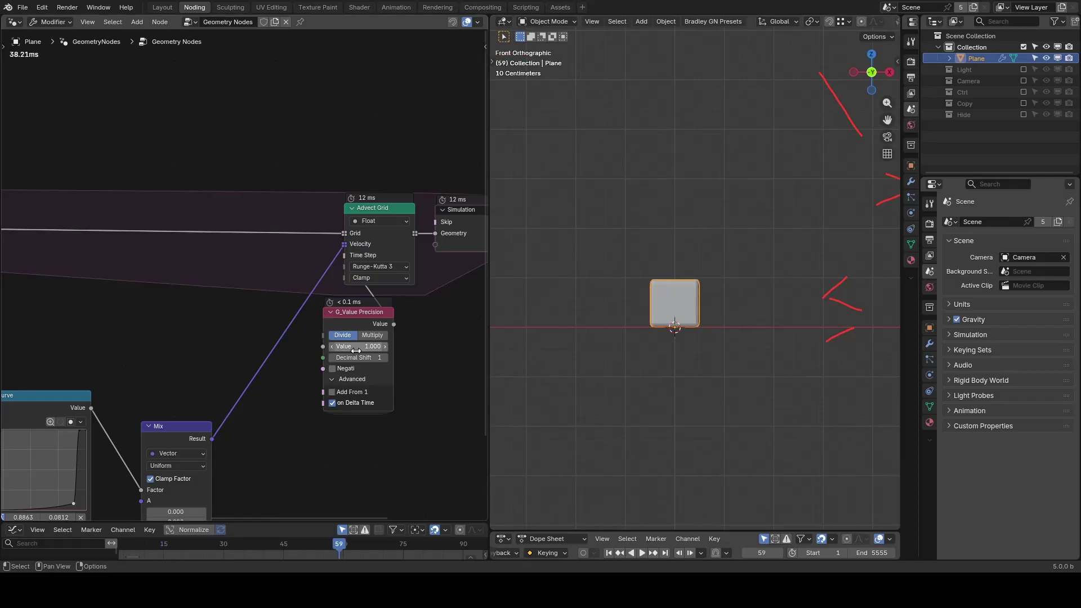
Set G_Value Precision's Value to 5 and replay the simulation from the first frame.
left_click(356, 346)
type("5")
key("Return")
key("shift+Left")
key("space")
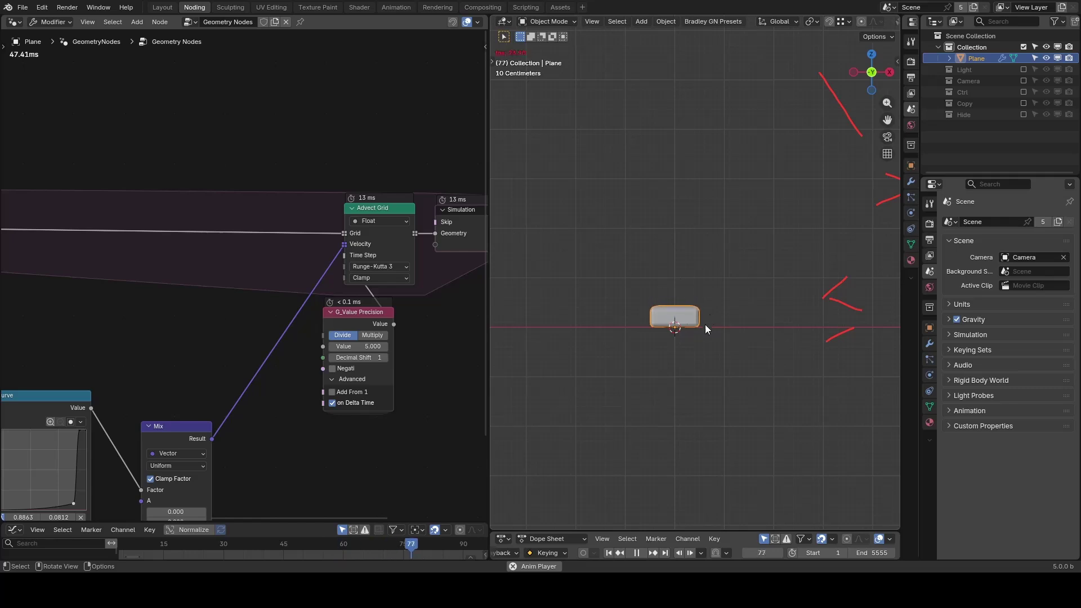
key("space")
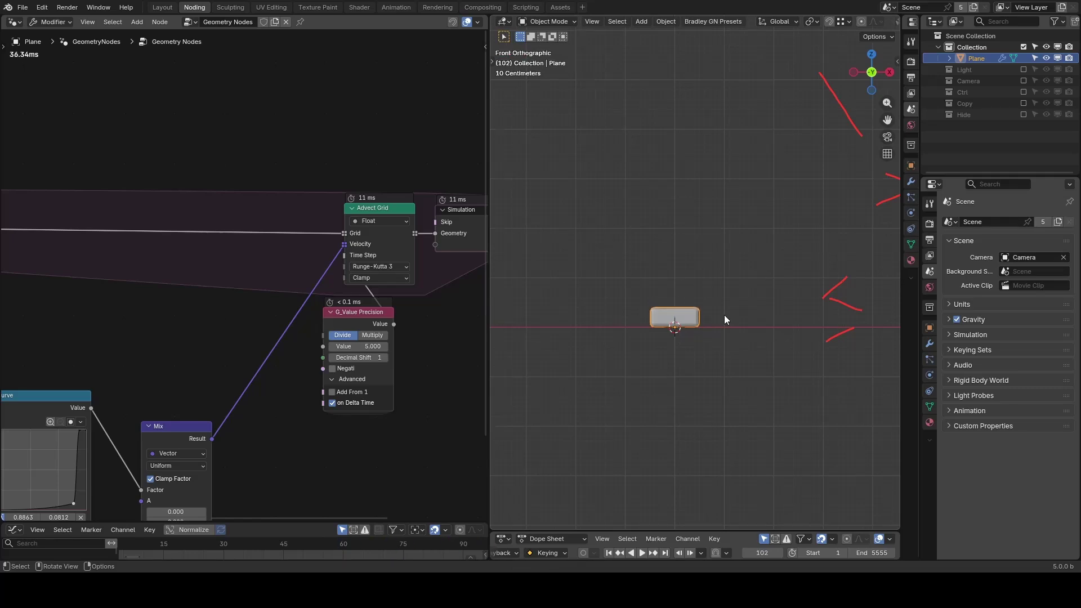
scroll(724, 315, "down", 2)
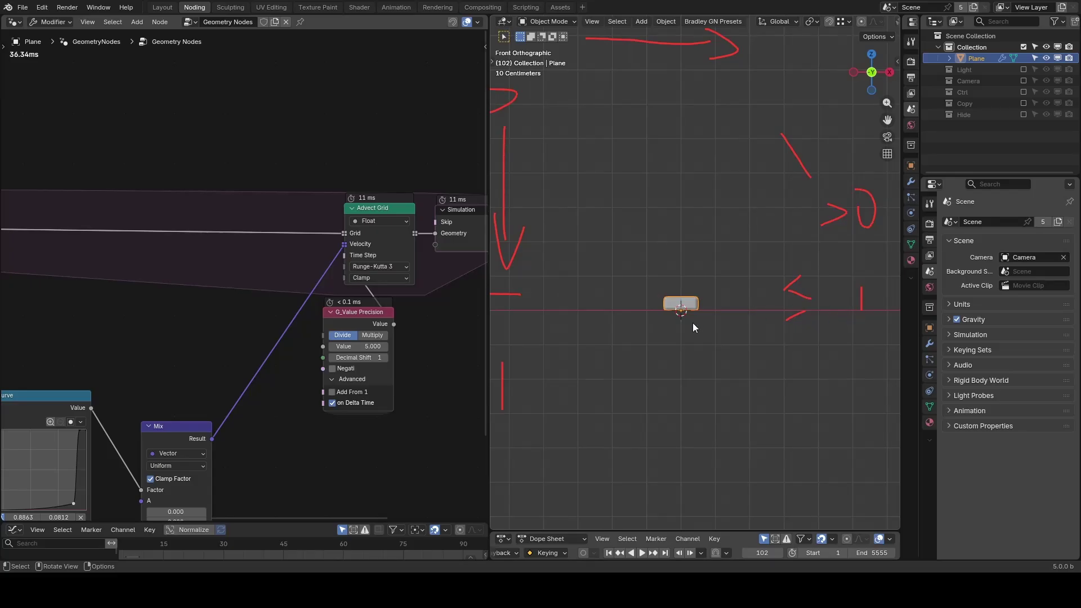
key("shift+Left")
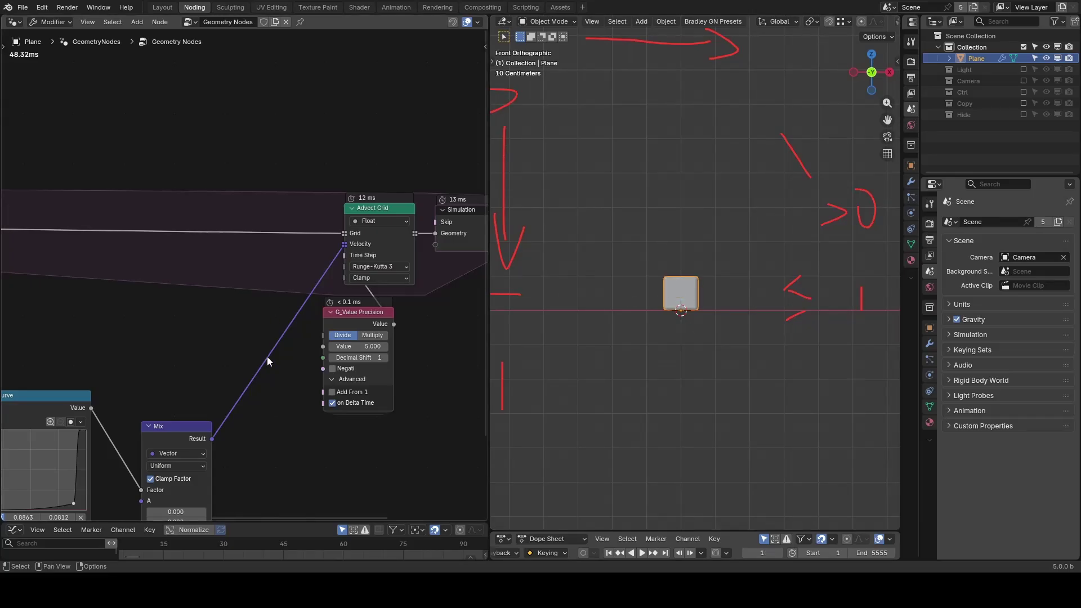
Underline the Mix node's B input with an annotation stroke.
middle_click_drag(213, 407, 387, 193)
scroll(386, 193, "up", 3)
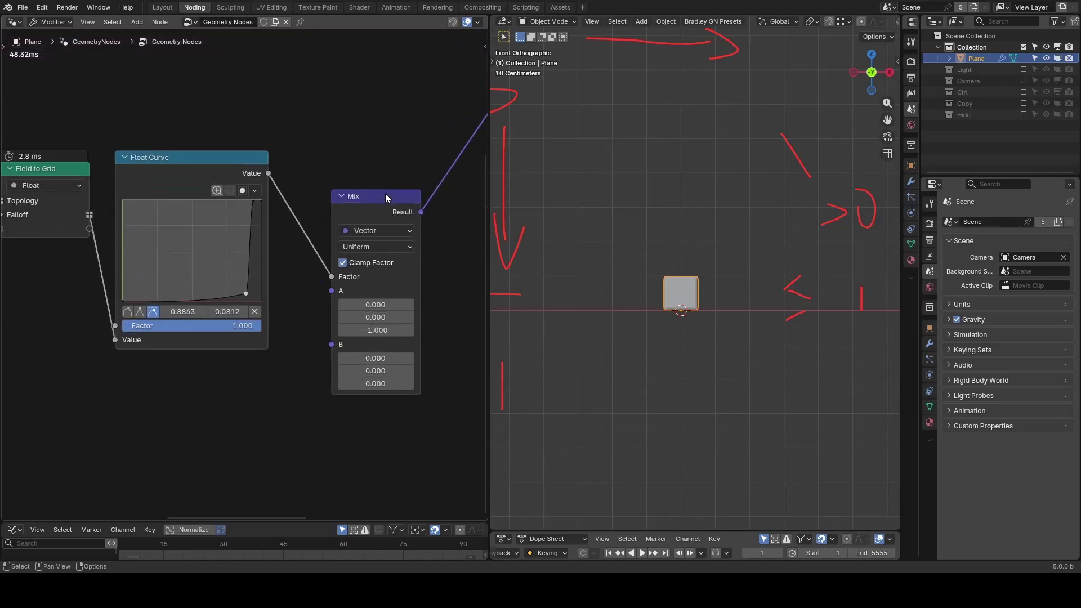
left_click_drag(314, 358, 368, 351)
Duplicate the upper G_to Volume Grid with its incoming link, place the copy below G_Bounding Box Falloff, and switch it to SDF.
scroll(292, 373, "down", 3)
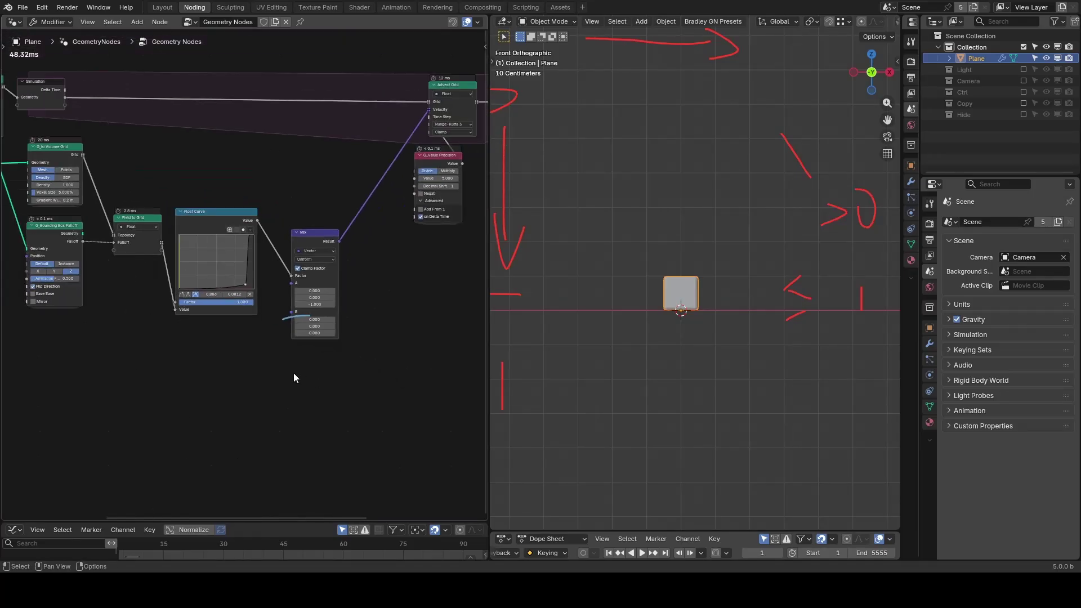
middle_click_drag(108, 294, 247, 316)
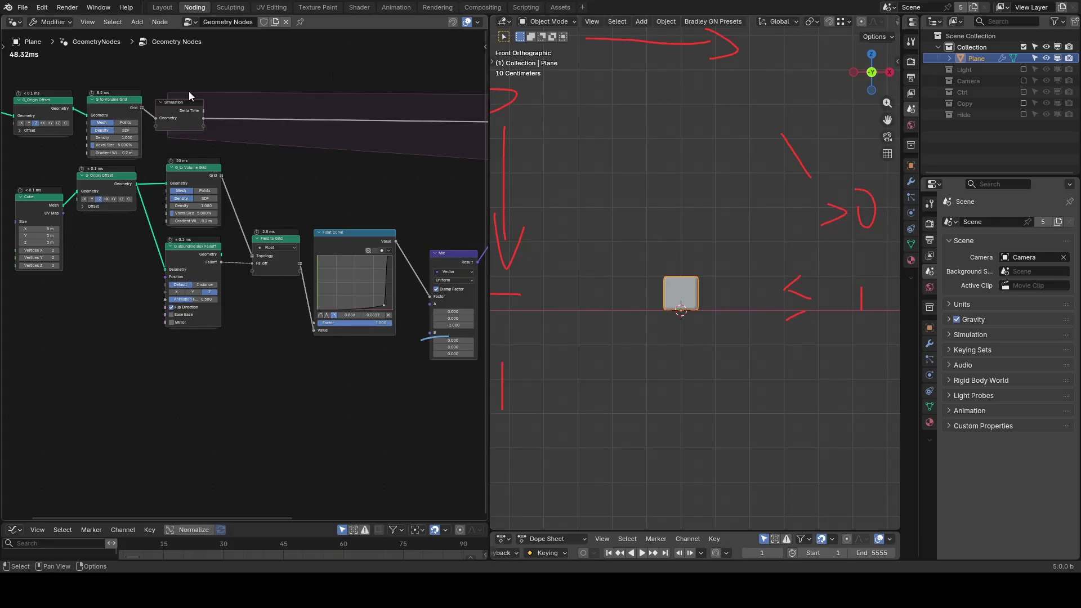
left_click(120, 109)
key("ctrl+shift+d")
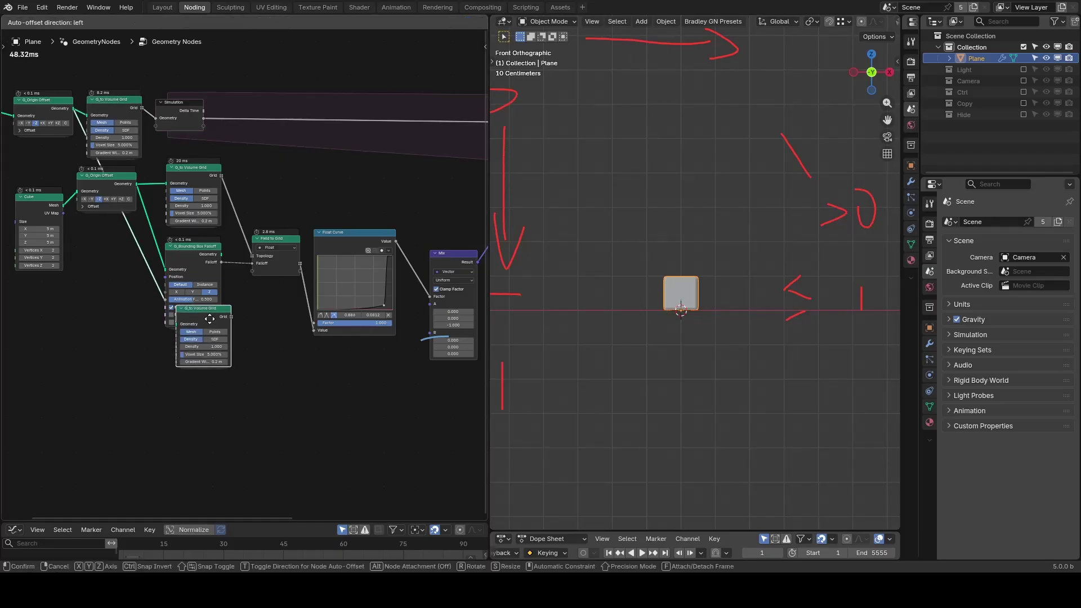
left_click(253, 373)
middle_click_drag(252, 352, 254, 278)
scroll(254, 278, "up", 3)
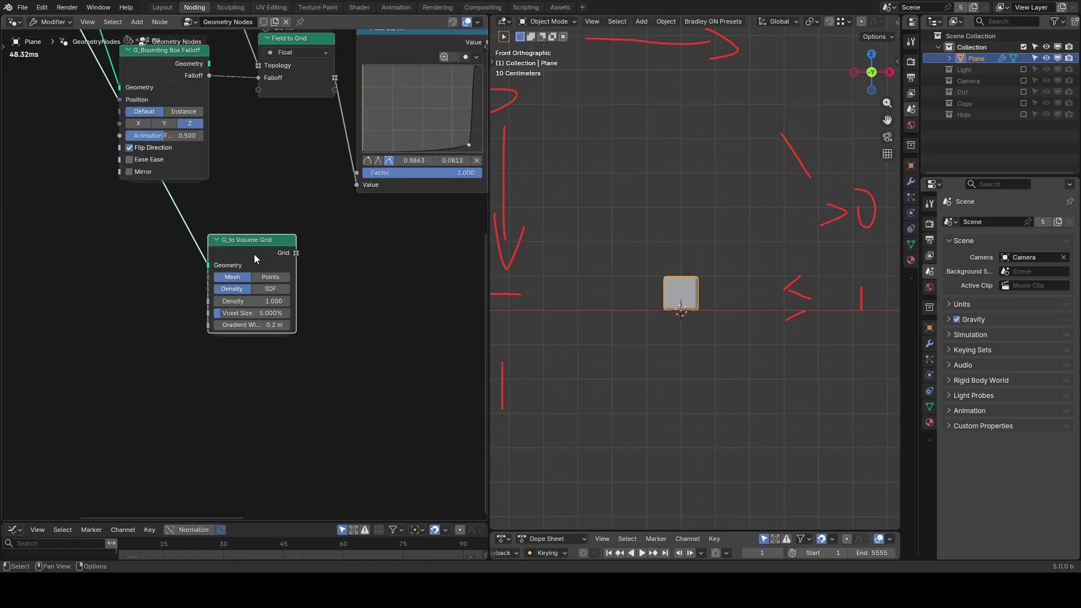
left_click(280, 292)
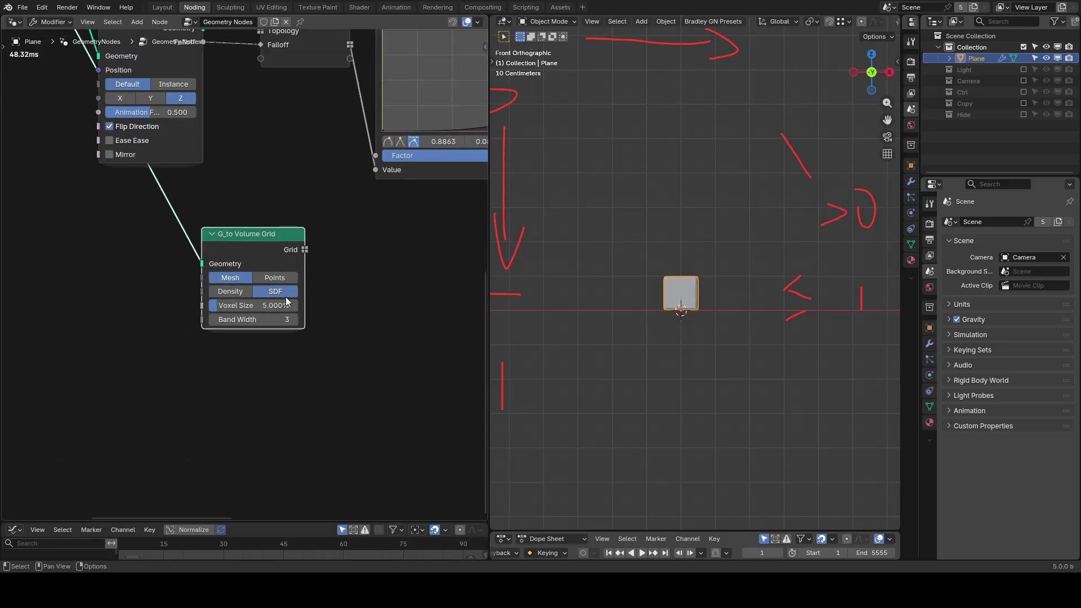
Preview the new SDF grid with a Viewer node and annotate an arrow pointing outward across the side of the volume.
left_click(292, 247, "ctrl+shift")
scroll(647, 282, "up", 5)
scroll(647, 282, "up", 1)
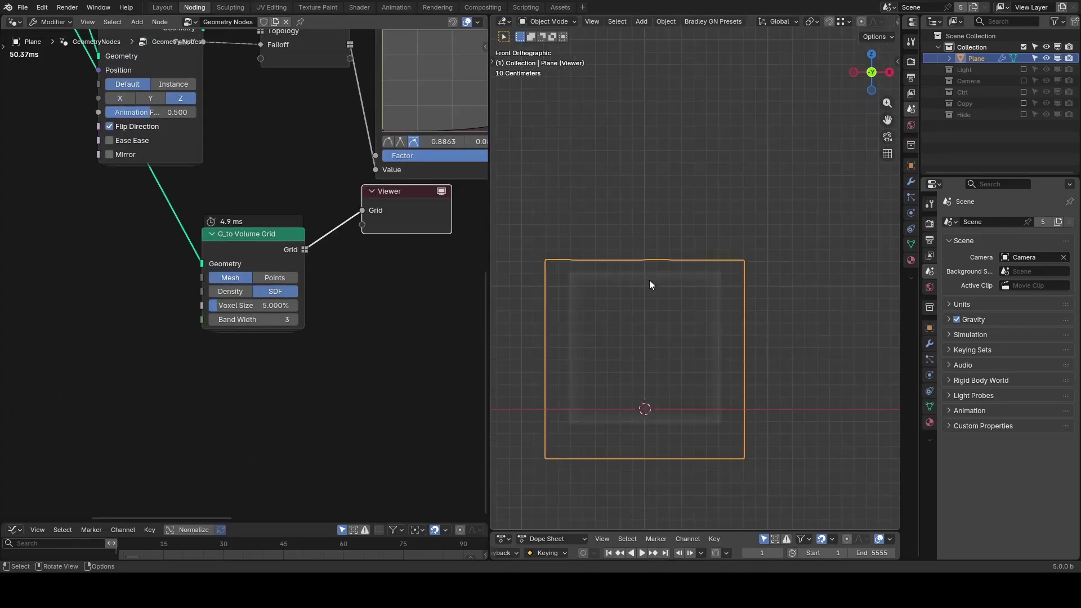
mouse_move(725, 253)
left_mouse_down()
mouse_move(766, 239)
mouse_move(775, 265)
left_mouse_up()
Set the SDF grid's Band Width to 15 and annotate an upward arrow at the volume's upper corner.
left_click(253, 320)
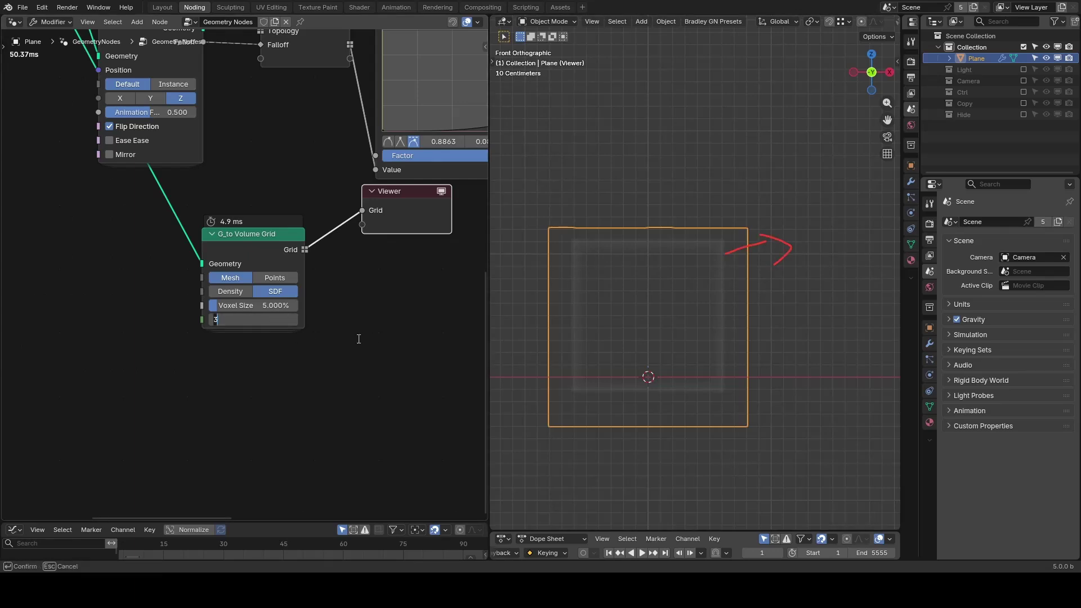
type("15")
key("Return")
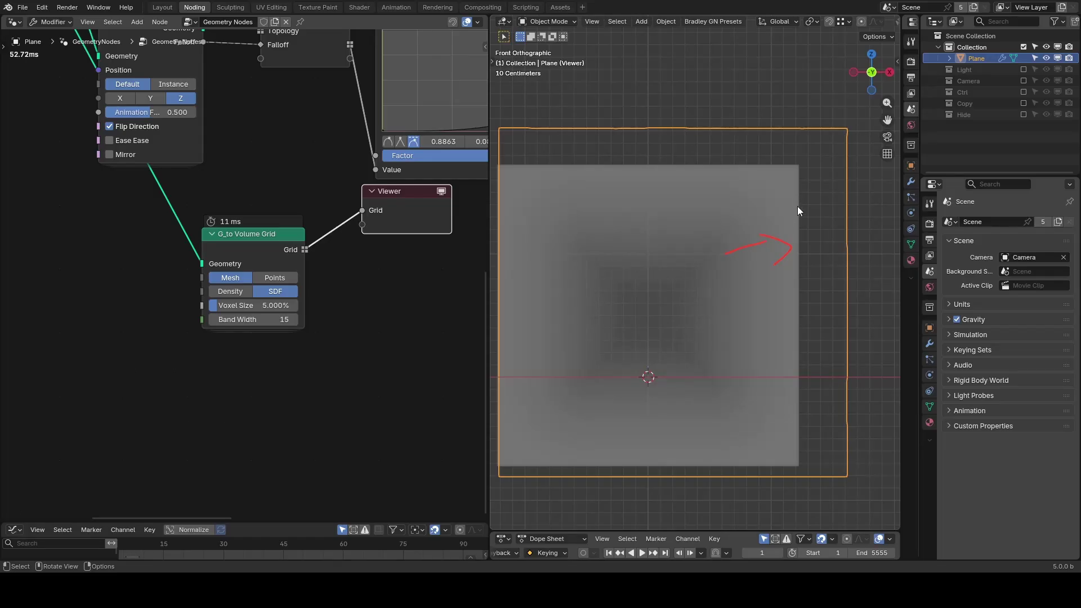
left_click_drag(795, 209, 798, 125)
left_click_drag(776, 165, 799, 126)
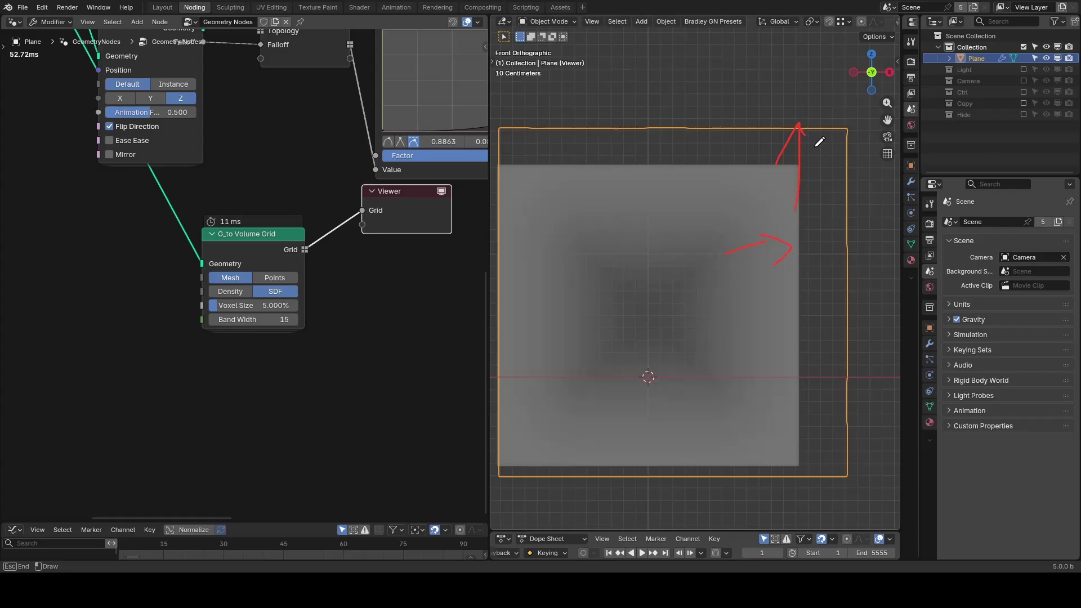
left_click_drag(799, 125, 834, 173)
Insert a Grid Gradient node between the SDF G_to Volume Grid and the Viewer.
key("shift+a")
type("grid grad")
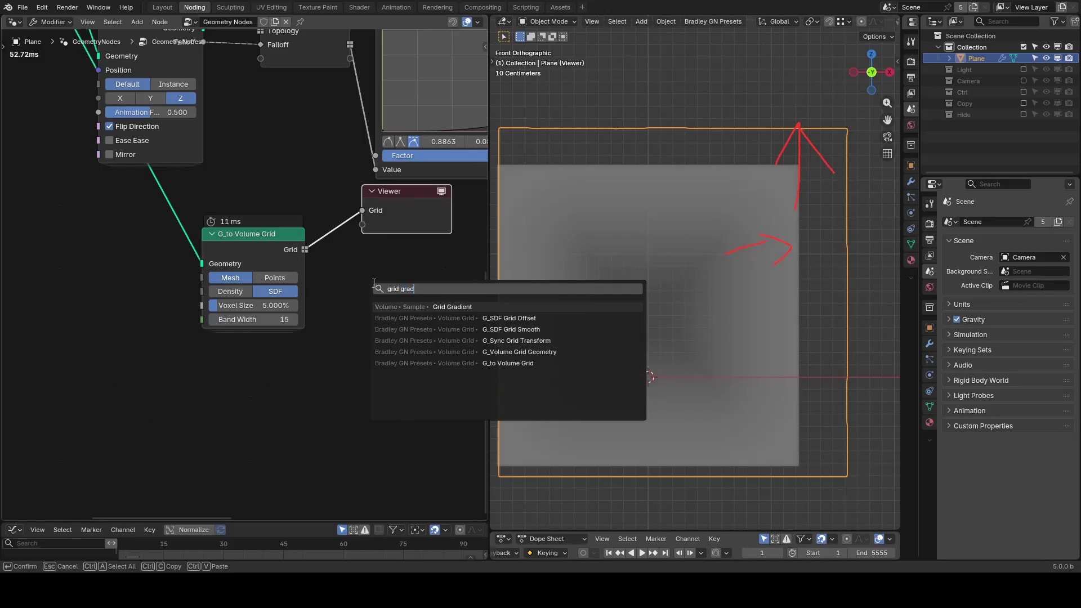
key("Return")
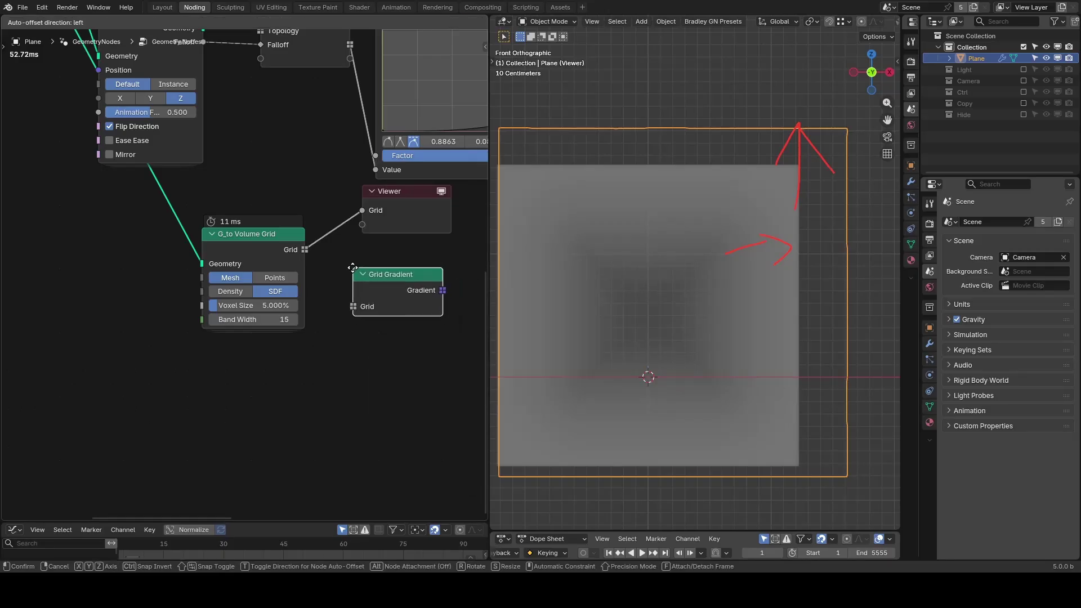
left_click(248, 230)
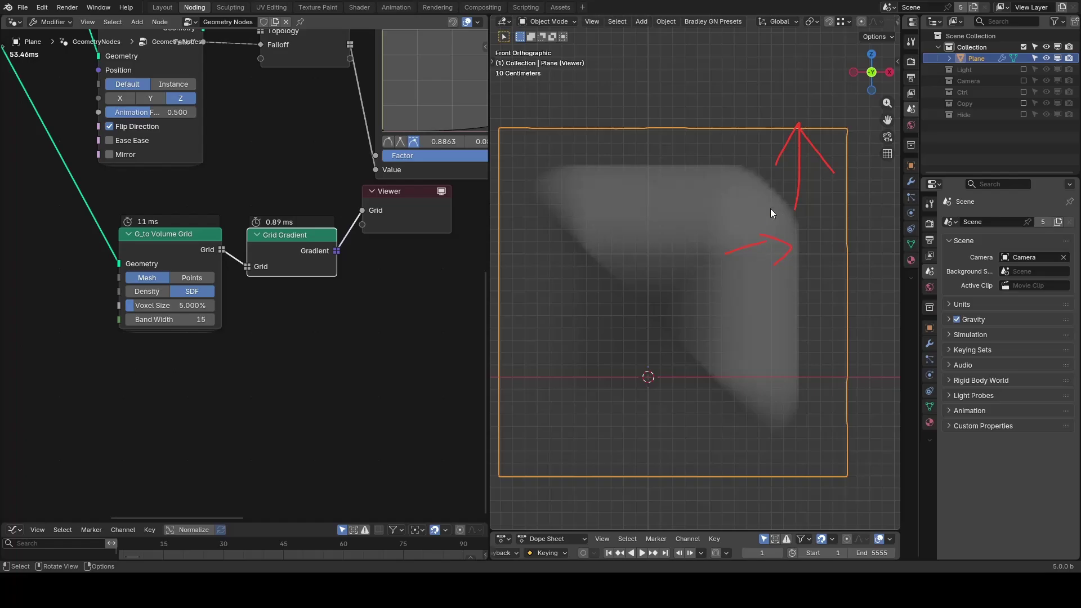
Link Grid Gradient's Gradient to the Mix node's B input and delete the Viewer node.
middle_click_drag(399, 273, 195, 301)
scroll(195, 302, "down", 2)
left_click_drag(140, 282, 360, 217)
left_click(215, 241)
key("x")
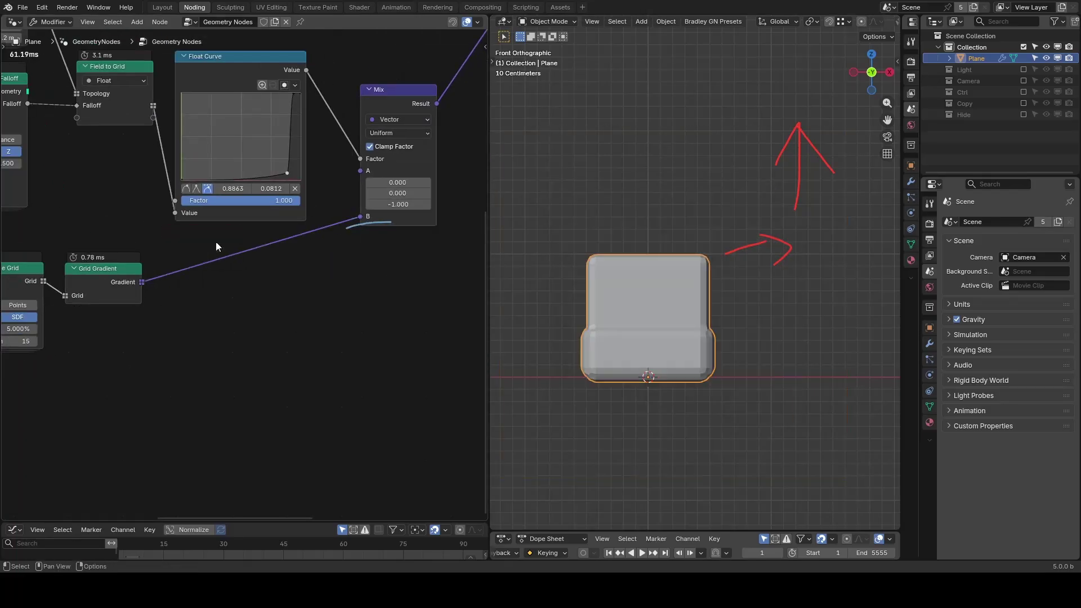
Move the Grid Gradient node farther away from G_to Volume Grid, under the Float Curve.
middle_click_drag(198, 297, 295, 276)
scroll(272, 267, "down", 1)
left_click_drag(226, 251, 326, 270)
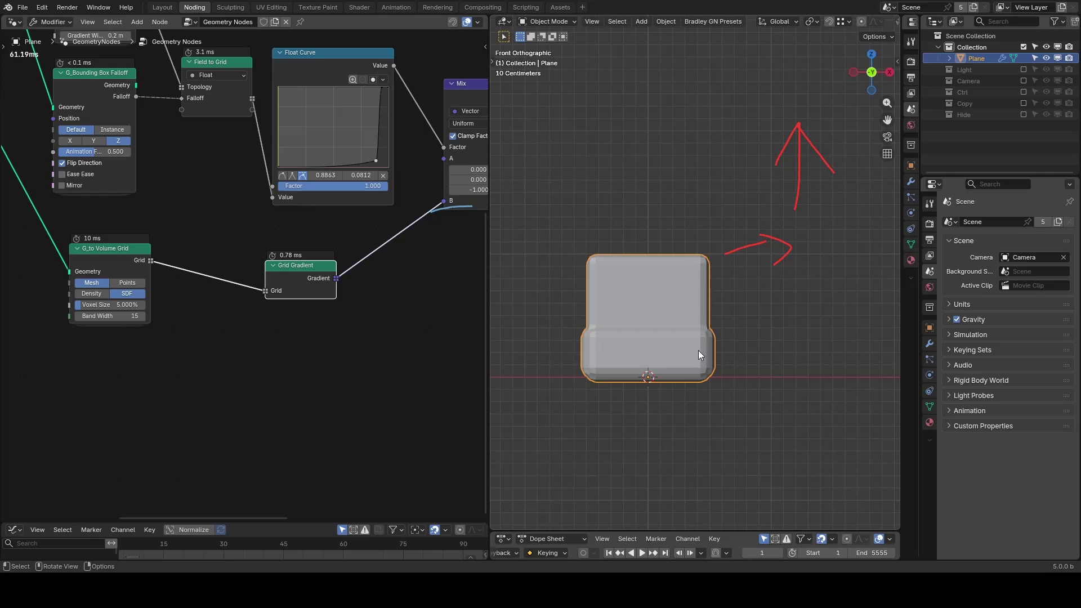
Play the simulation to frame 60 and annotate arrows showing the sideways and diagonal downward flow of the base.
left_click_drag(719, 341, 730, 345)
key("space")
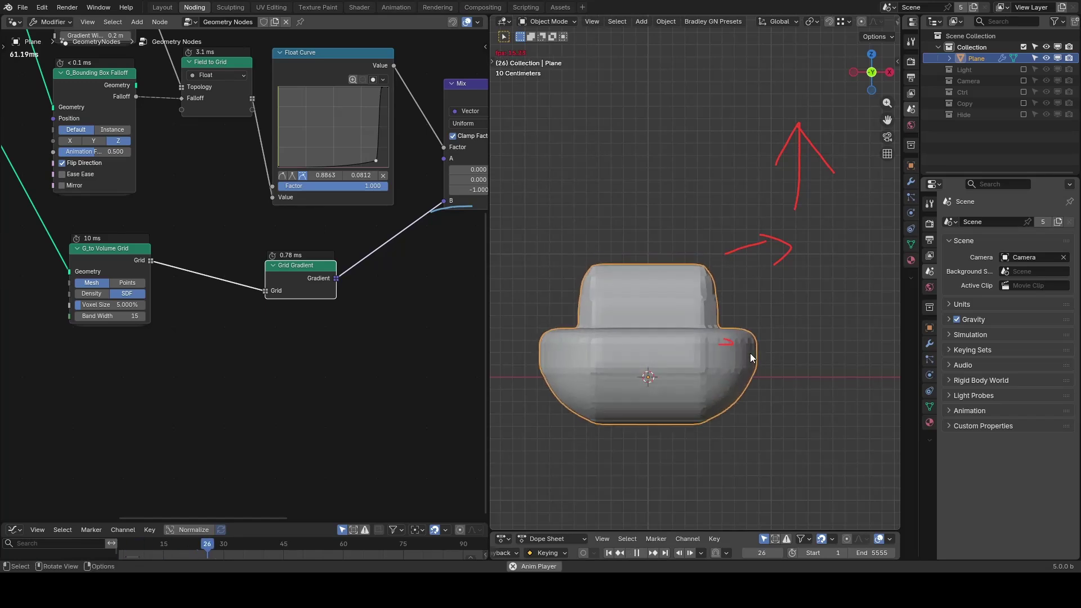
scroll(750, 353, "down", 2)
key("space")
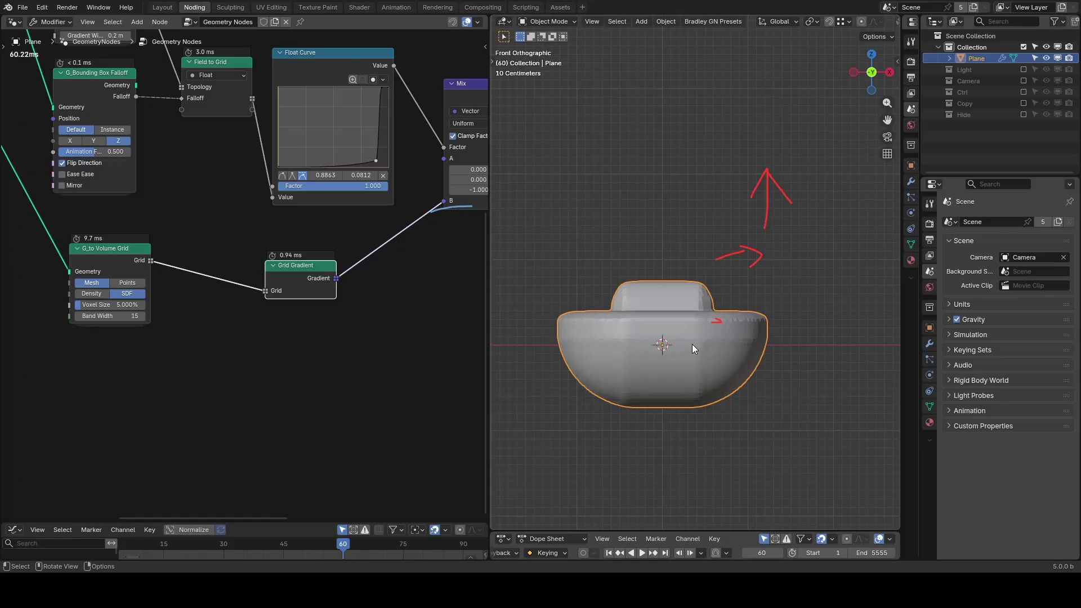
mouse_move(697, 345)
left_mouse_down()
mouse_move(737, 376)
mouse_move(727, 387)
left_mouse_up()
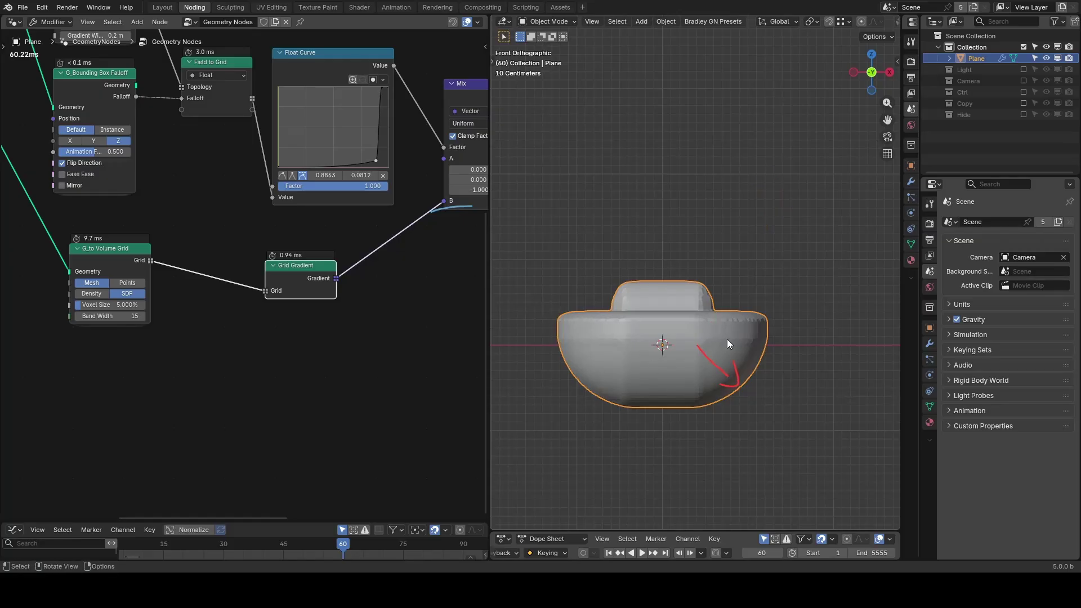
Insert a vector Multiply node between Grid Gradient and the Mix node's B input.
key("shift+a")
type("multi")
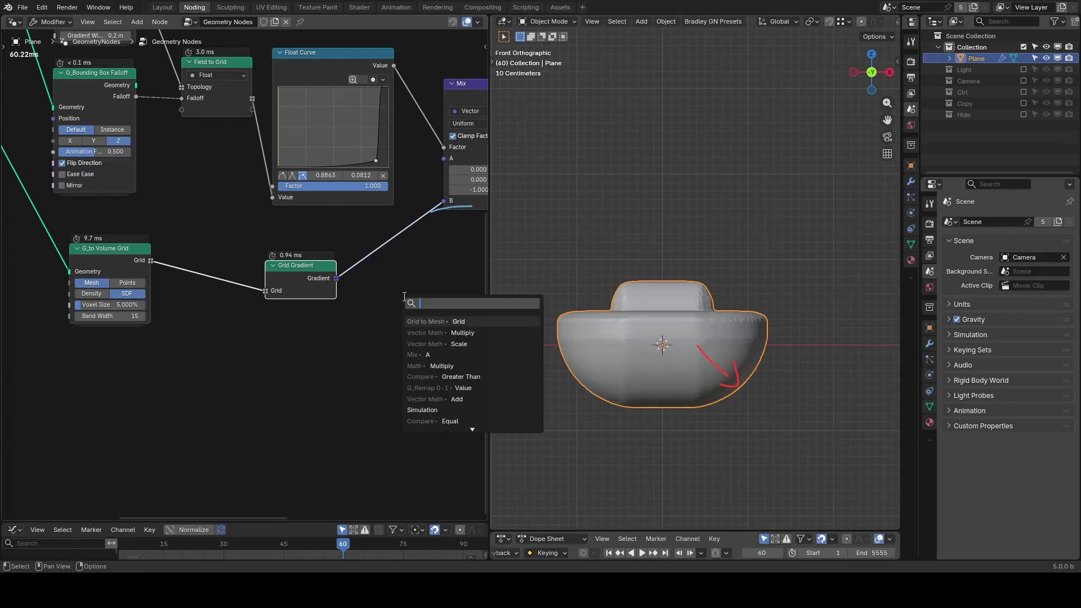
key("Return")
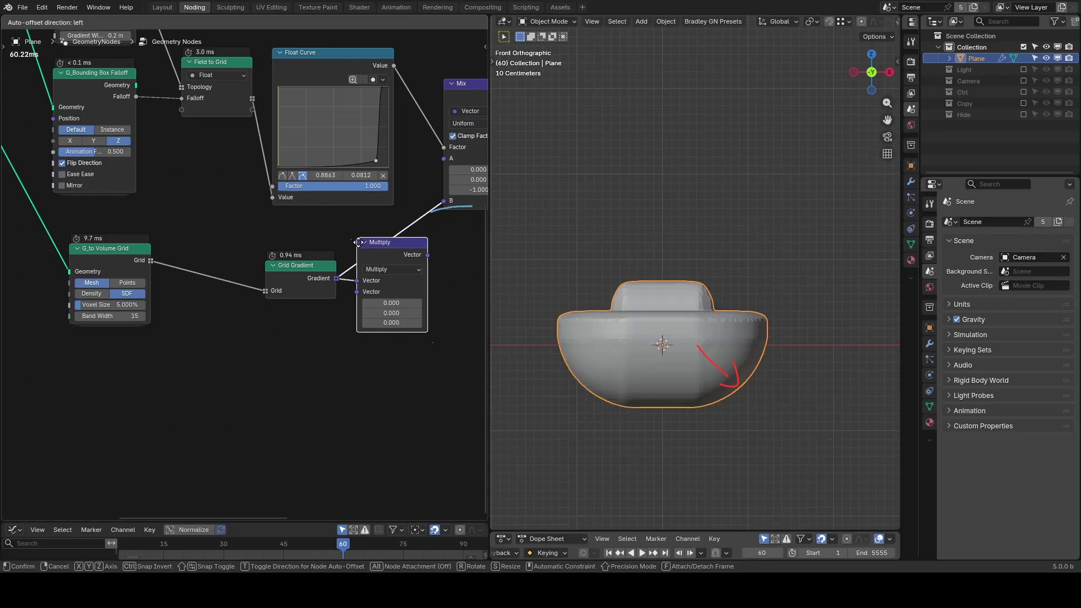
Set the Multiply node's X and Y components to 1, leaving Z at 0, and replay the simulation from the first frame.
left_click_drag(386, 294, 386, 302)
type("1")
key("Return")
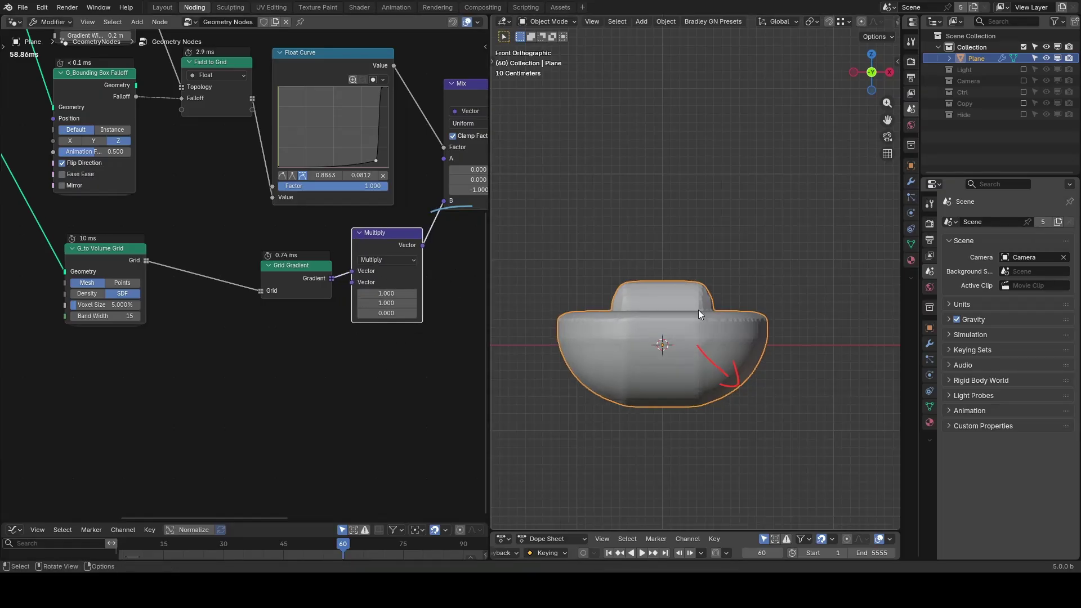
key("shift+Left")
key("space")
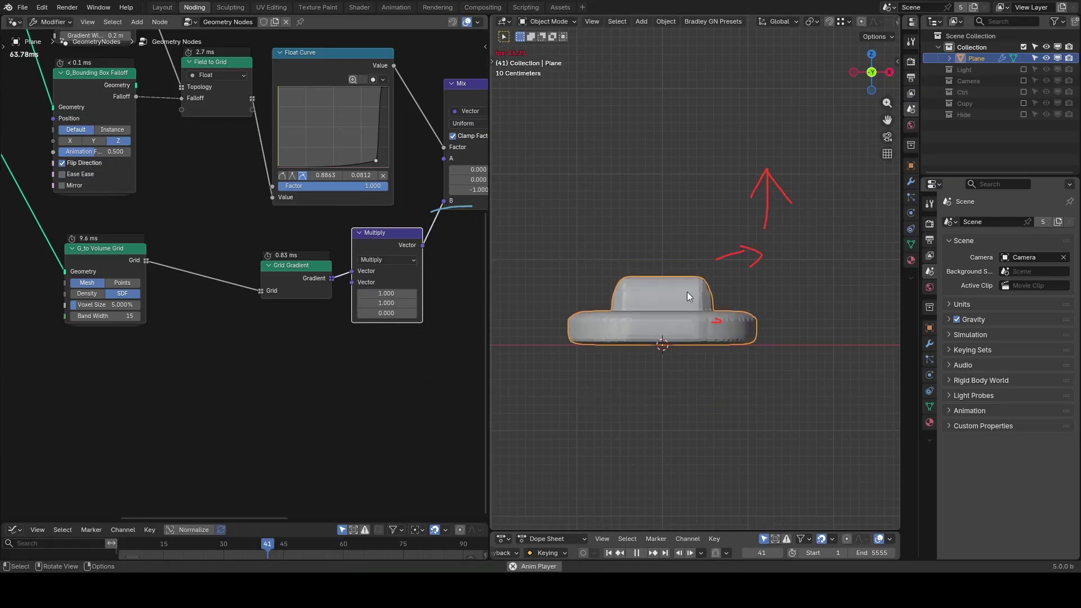
Stop the simulation at frame 89, view the mesh from above at an angle and annotate its flattened side edge.
key("space")
middle_click_drag(697, 285, 695, 321)
scroll(694, 321, "down", 1)
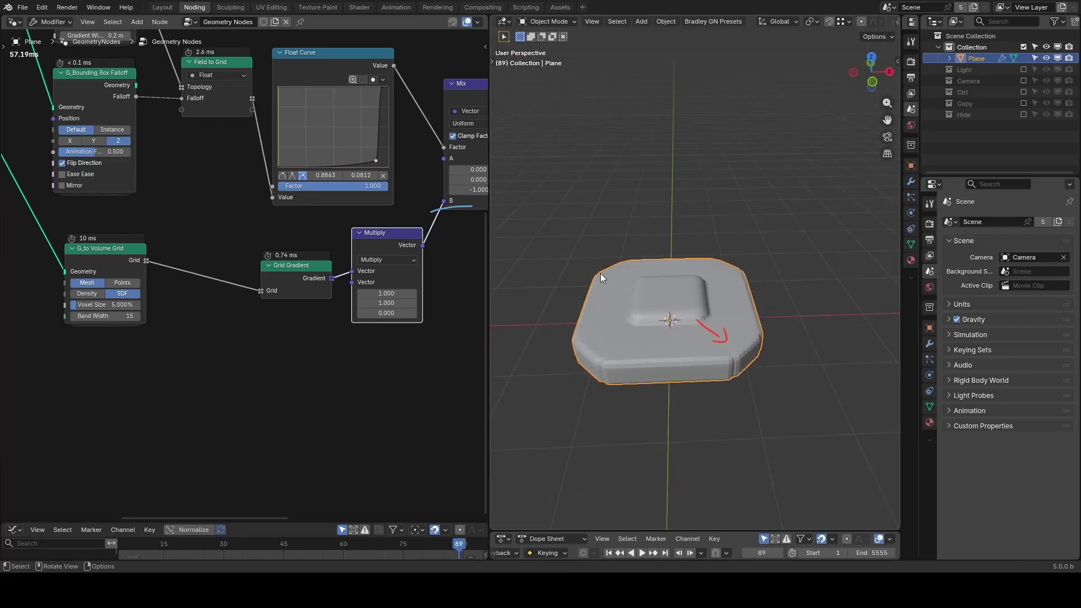
left_click_drag(598, 274, 581, 333)
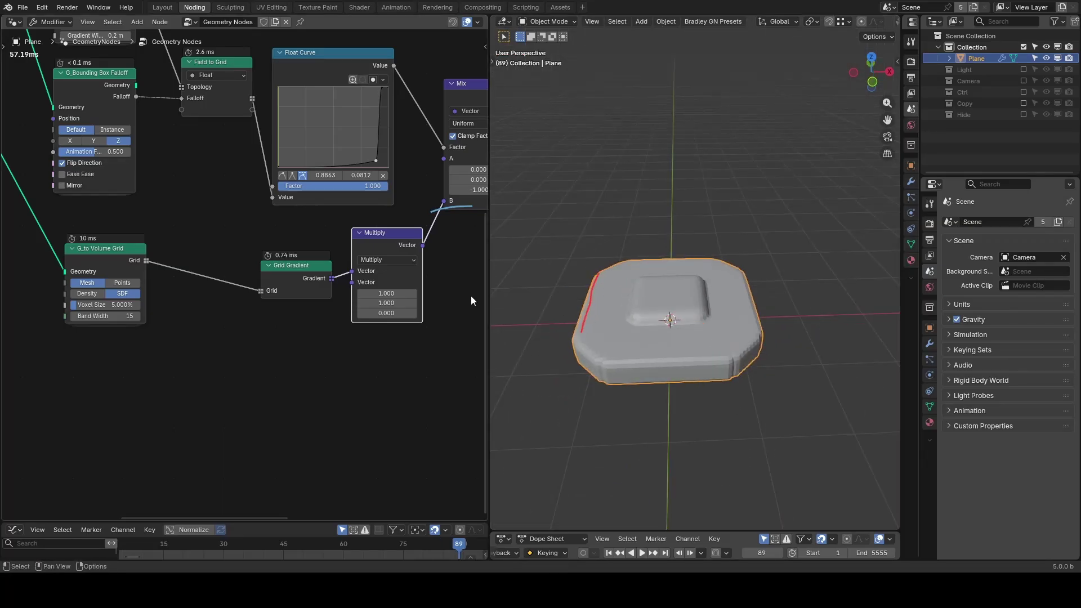
Preview the SDF G_to Volume Grid output through a temporary Viewer node, and delete the Viewer.
left_click(134, 257, "ctrl+shift")
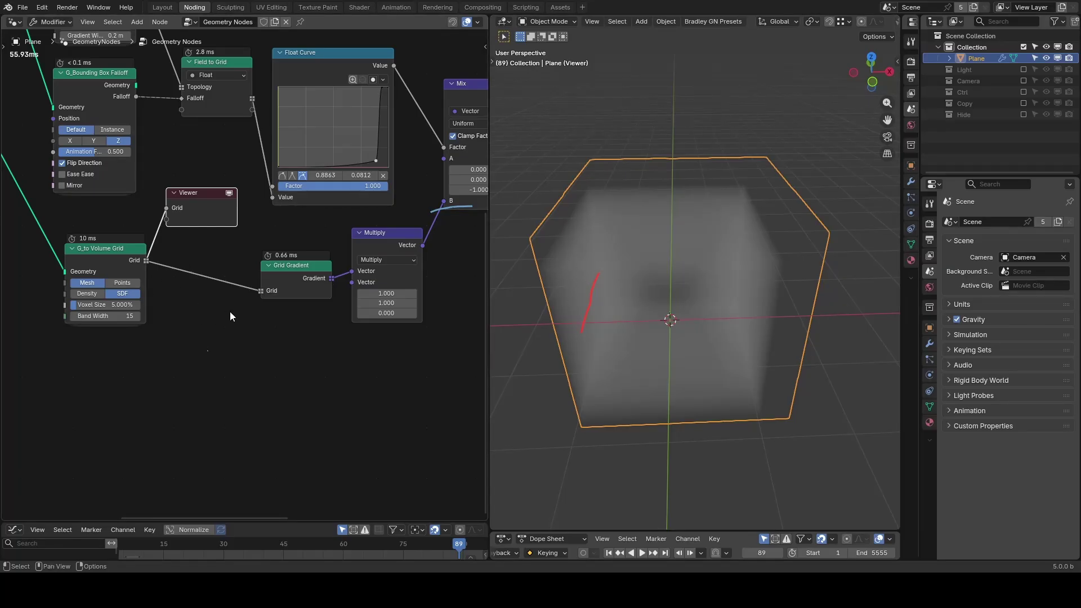
middle_click_drag(168, 257, 244, 362)
scroll(234, 292, "down", 7)
middle_click_drag(235, 292, 264, 334)
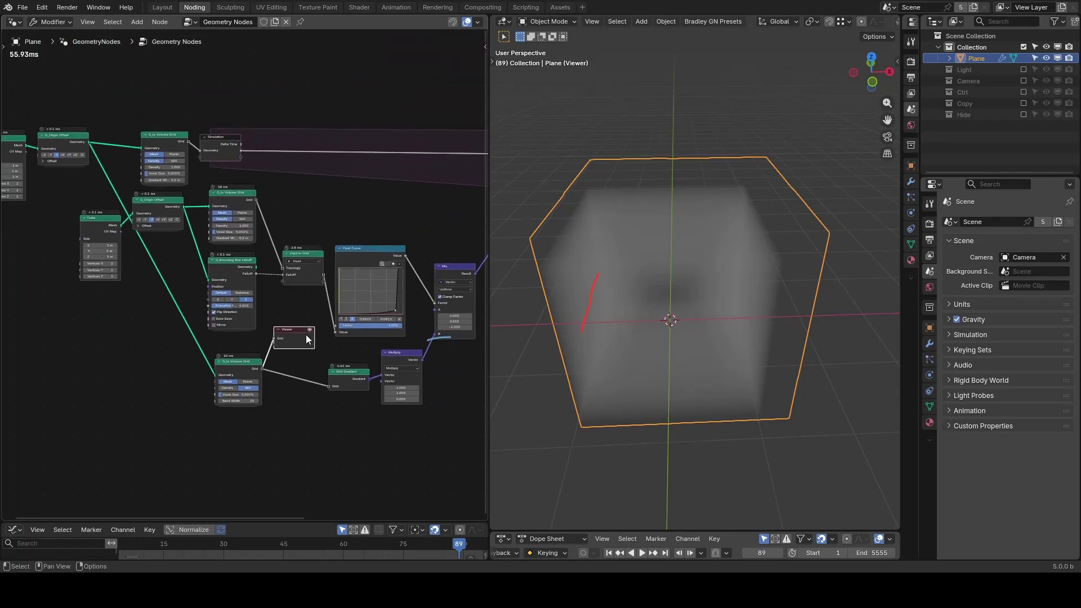
key("x")
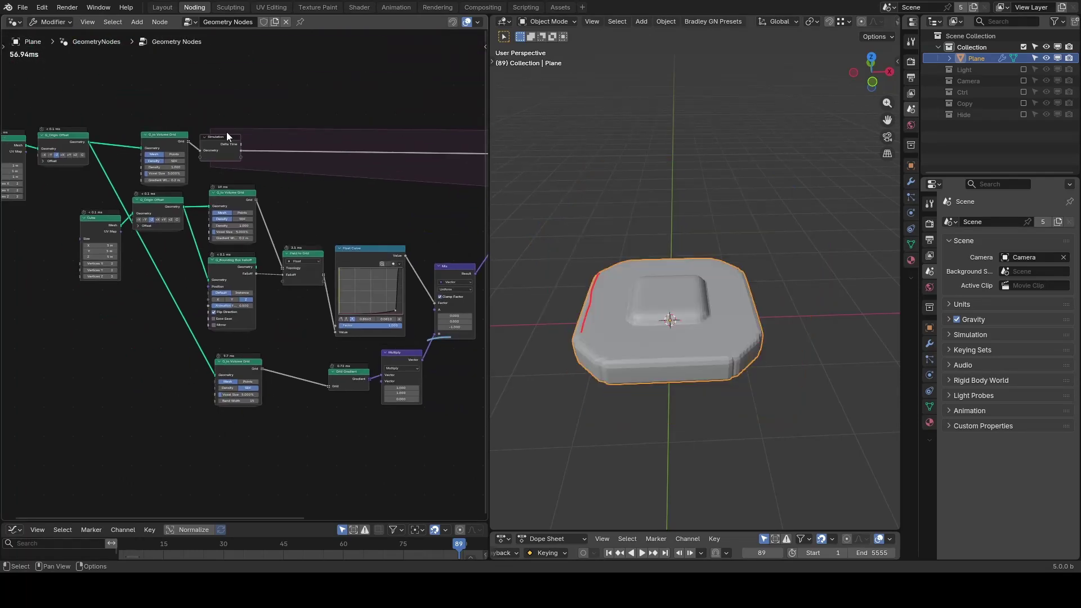
Circle the Simulation input node with an annotation and move it with its upstream nodes away from Field to Grid along X.
mouse_move(224, 130)
left_mouse_down()
mouse_move(211, 147)
mouse_move(243, 129)
left_mouse_up()
middle_click_drag(294, 177, 367, 169)
key("b")
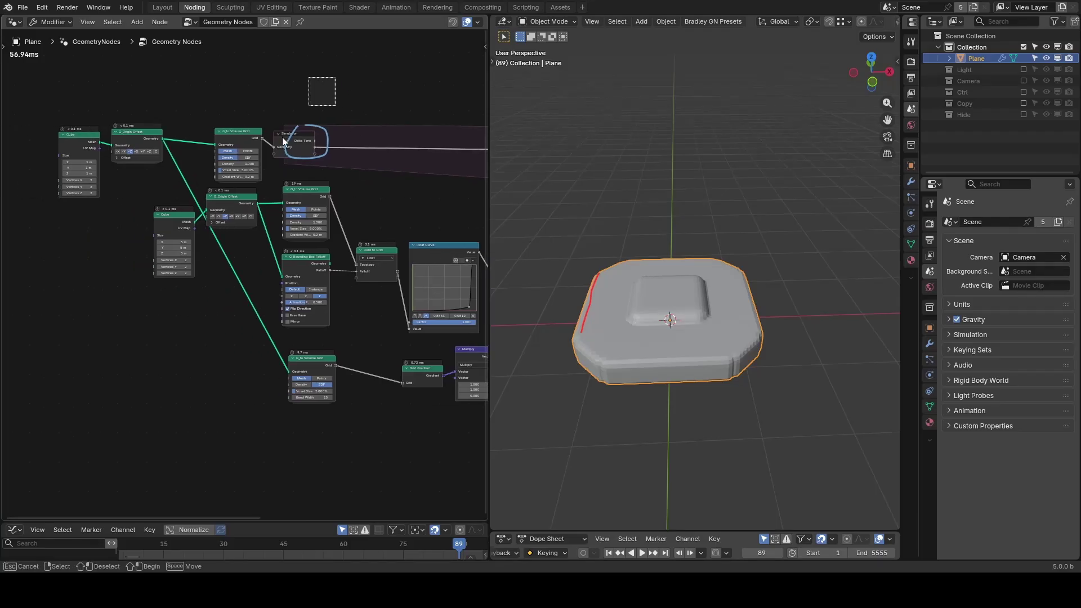
left_click_drag(282, 136, 63, 306)
key("g")
key("x")
left_click(219, 140)
Add a Grid to Mesh node from the Simulation input's grid and connect its Mesh to the SDF G_to Volume Grid's Geometry.
left_click_drag(176, 147, 253, 277)
type("gr")
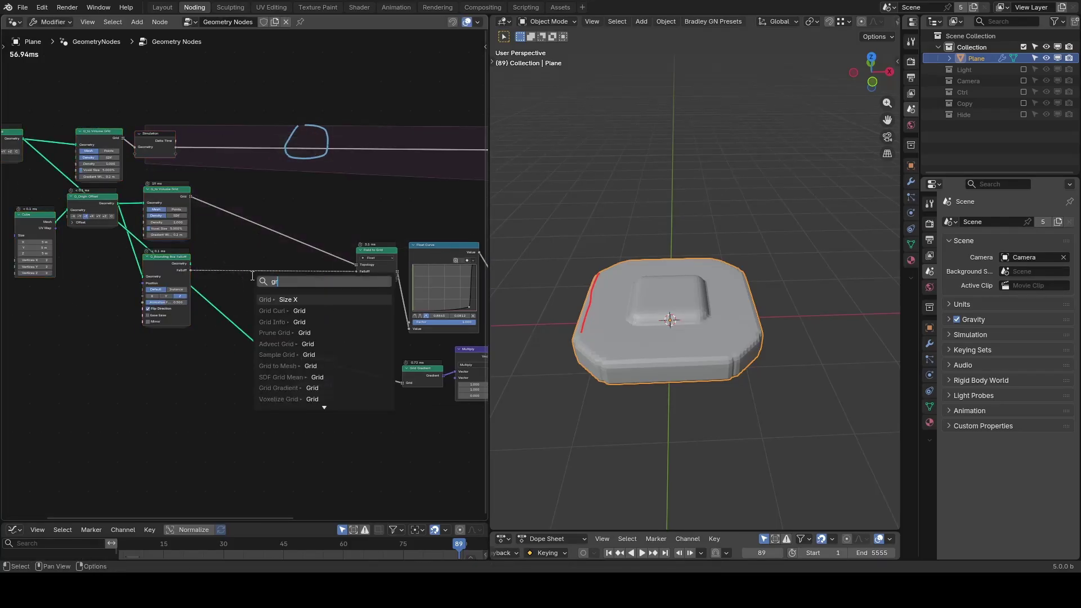
type("id to mesh")
key("Return")
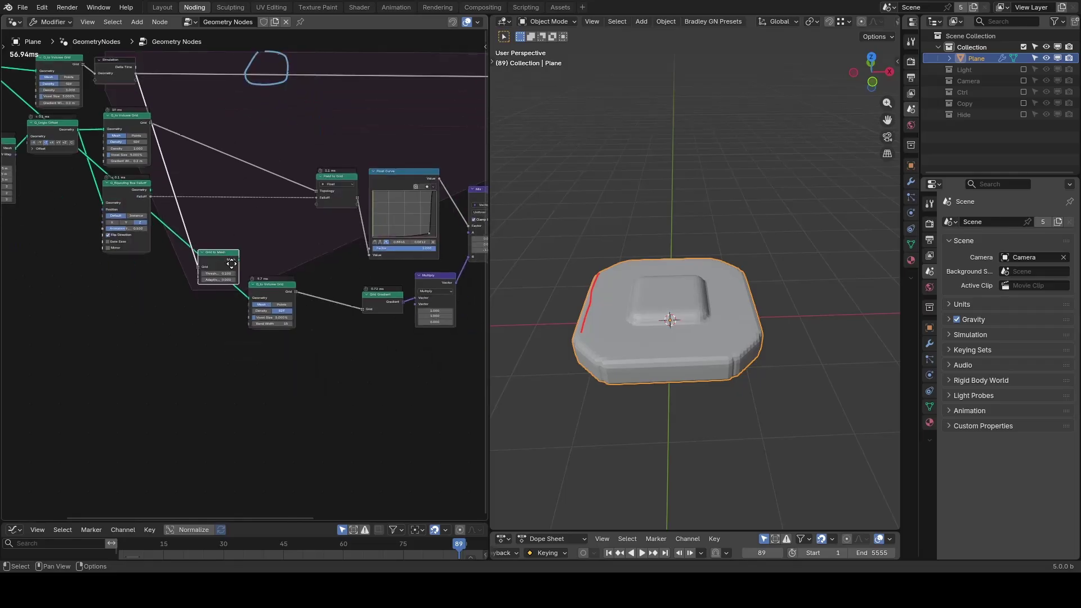
left_click(231, 263)
scroll(231, 264, "up", 11)
left_click_drag(310, 300, 336, 294)
left_click(232, 243)
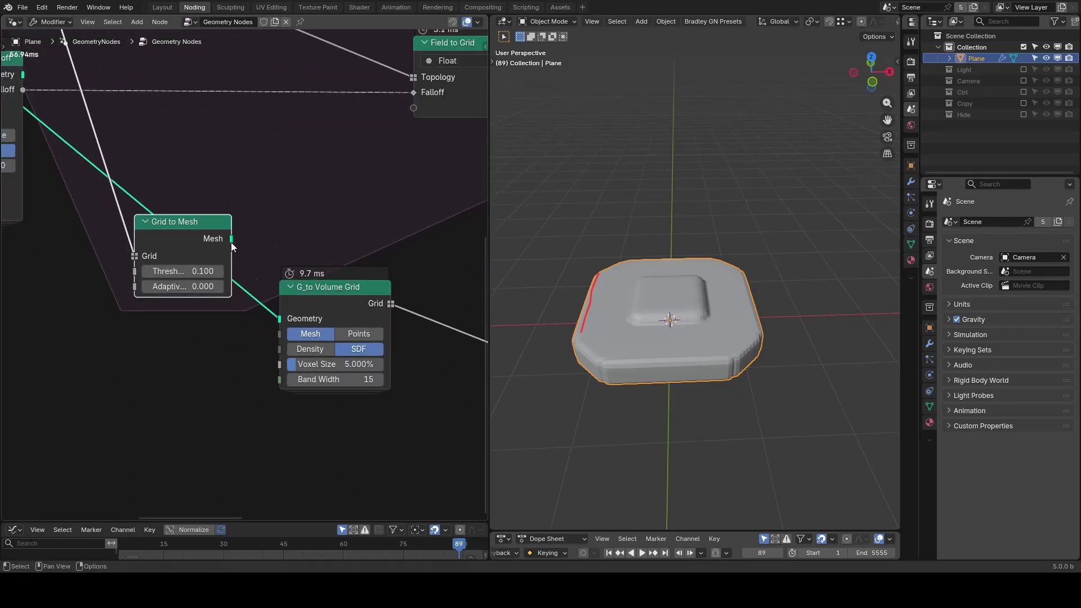
left_click_drag(231, 239, 281, 319)
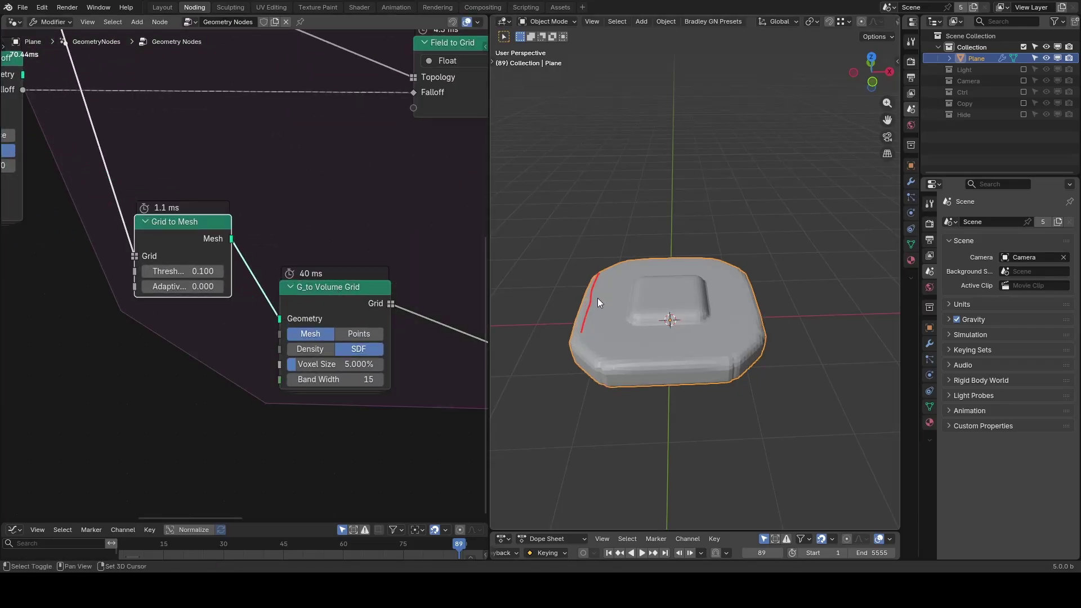
Replay the simulation from the first frame to frame 120 and examine the melted shape from the front.
key("shift+Left")
key("space")
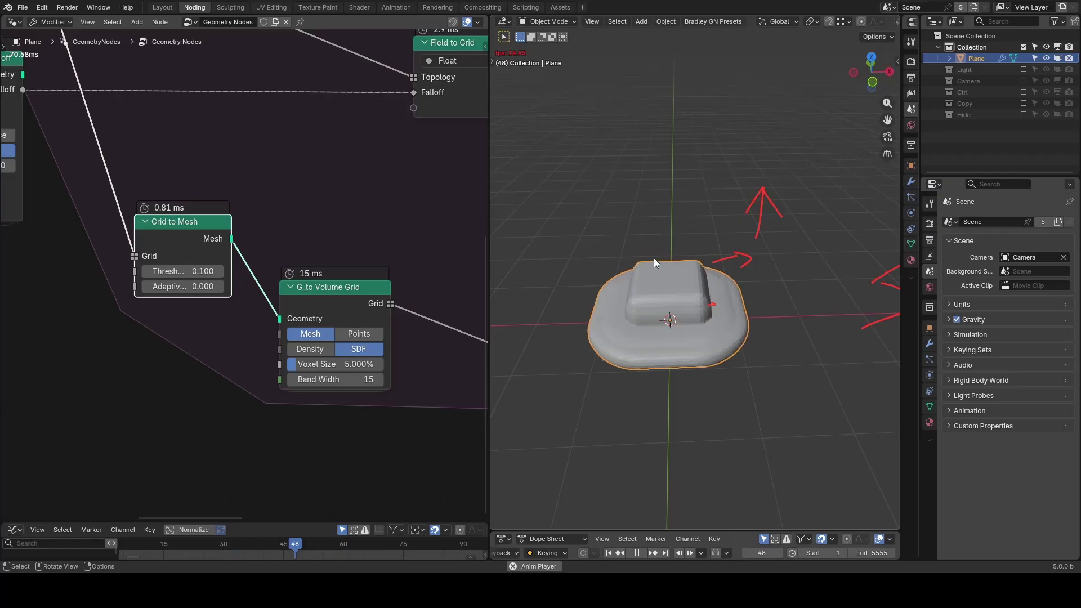
key("KP_1")
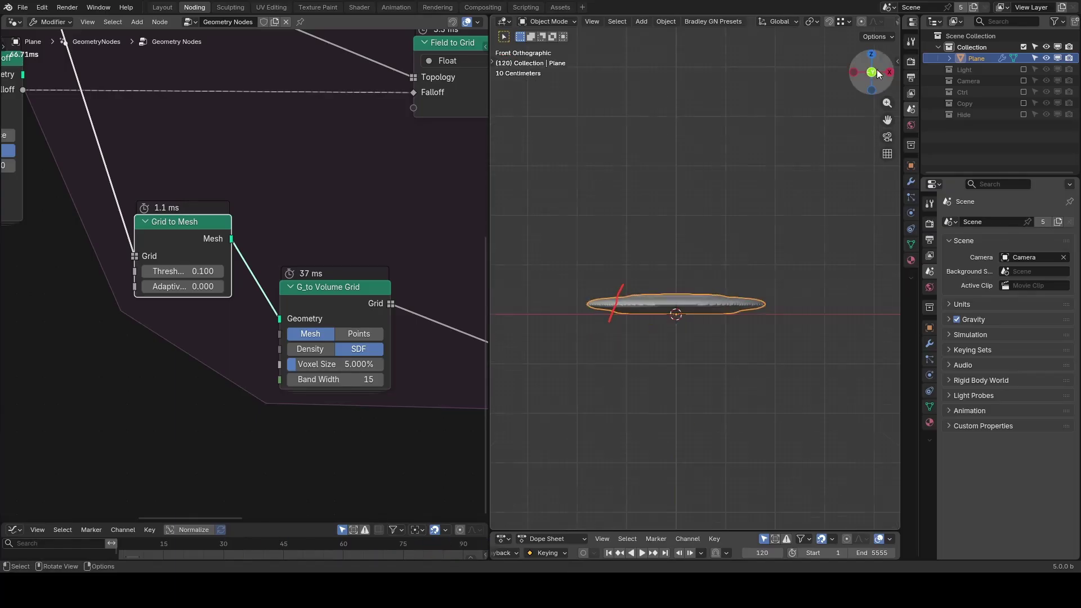
key("Home")
key("space")
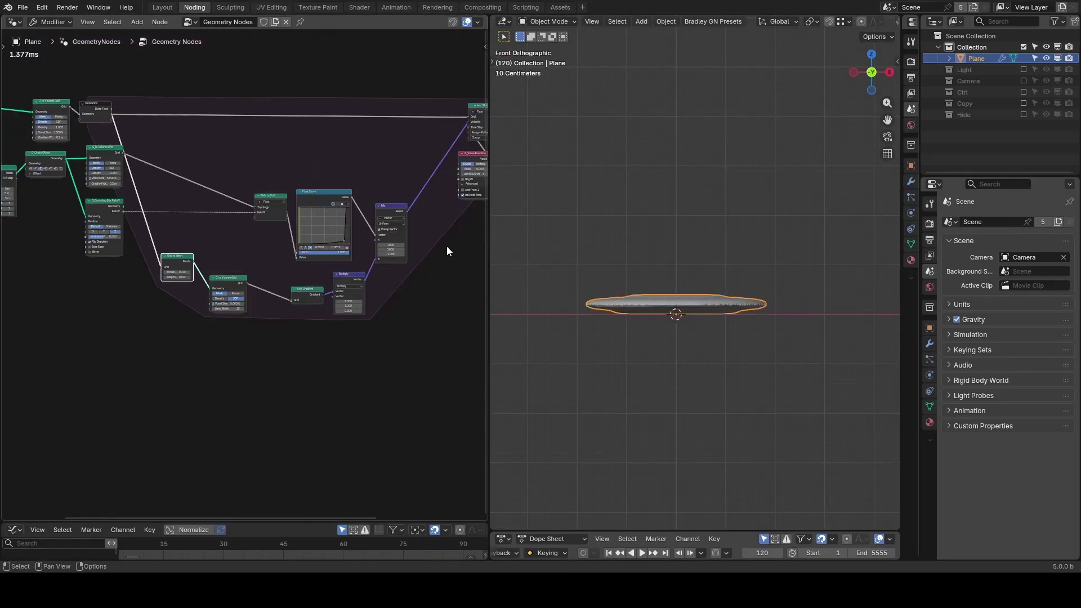
Annotate the node tree with arrows tracing velocity into Advect Grid, back to the Simulation input, and on to the SDF branch.
middle_click_drag(446, 245, 357, 347)
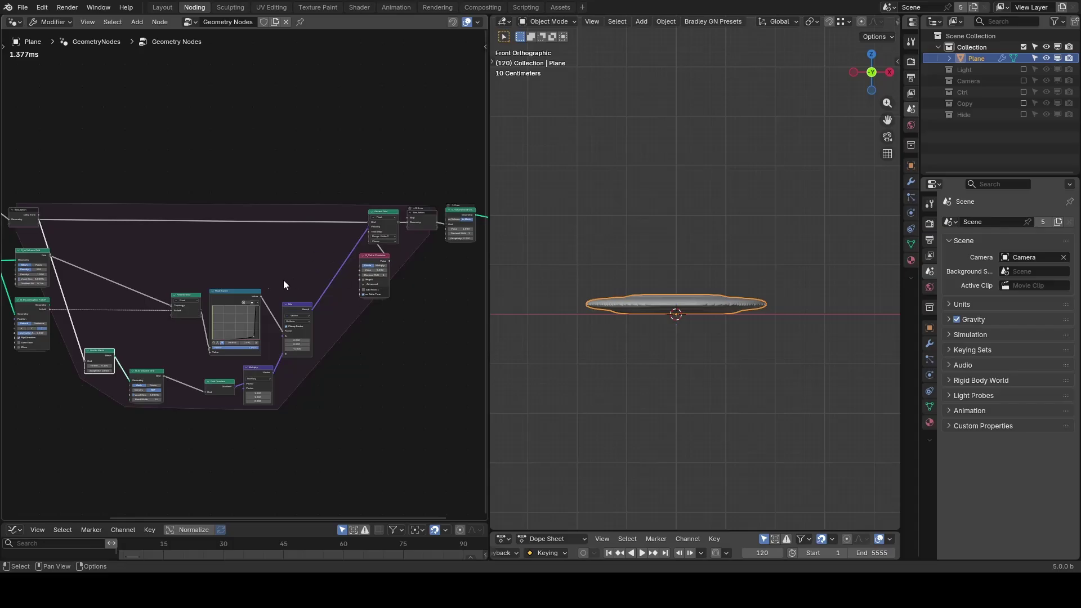
mouse_move(269, 278)
left_mouse_down()
mouse_move(391, 211)
mouse_move(366, 277)
left_mouse_up()
mouse_move(410, 184)
left_mouse_down()
mouse_move(57, 191)
mouse_move(118, 197)
left_mouse_up()
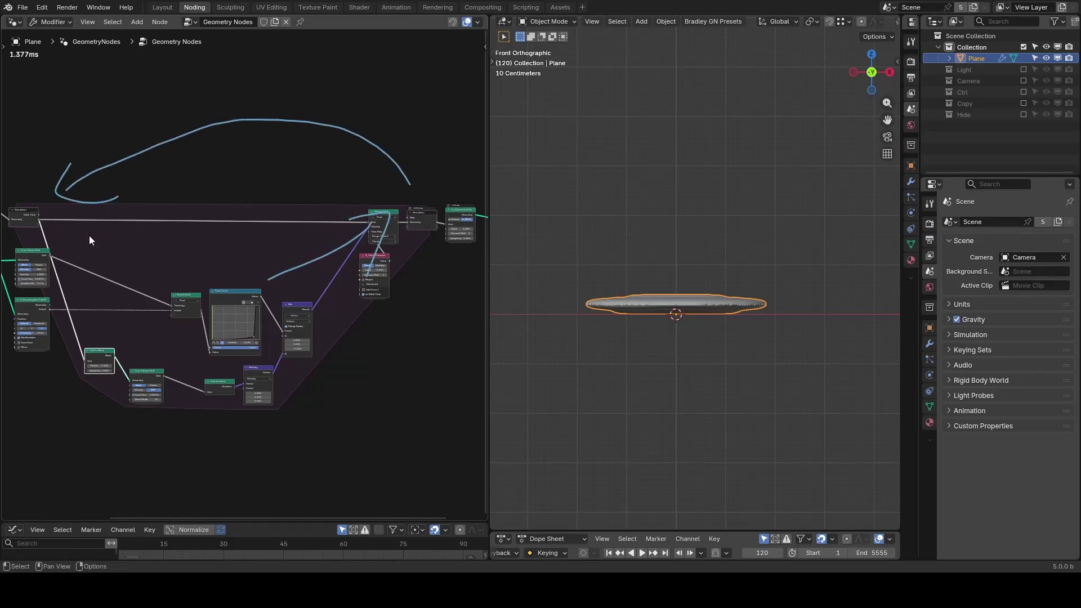
mouse_move(63, 224)
left_mouse_down()
mouse_move(133, 310)
mouse_move(183, 341)
mouse_move(130, 363)
left_mouse_up()
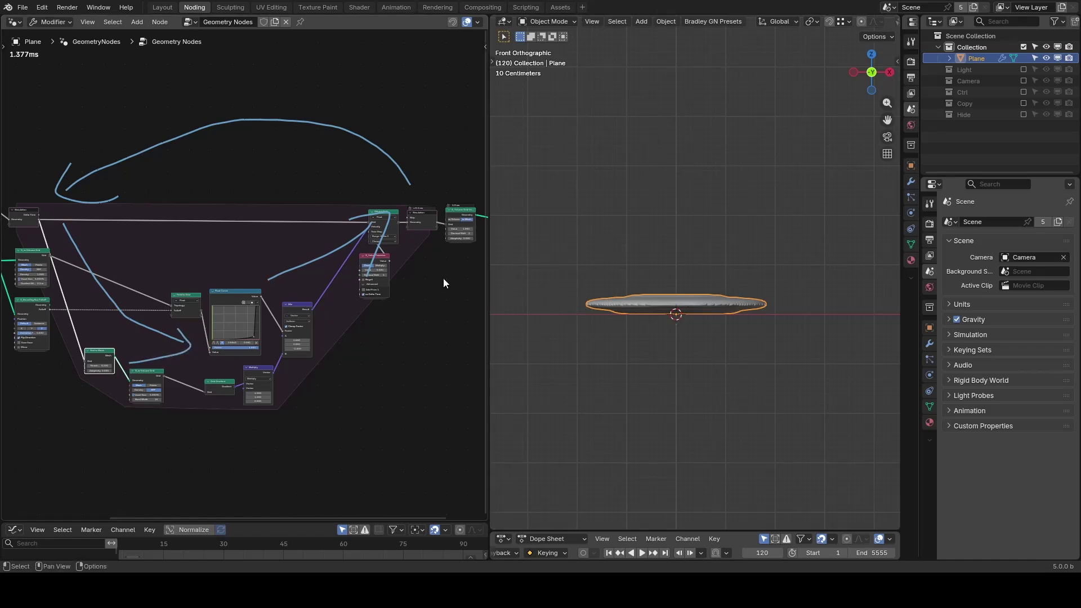
Insert a G_Smooth Position node between G_Volume Grid Geometry and the Group Output.
middle_click_drag(444, 278, 437, 277)
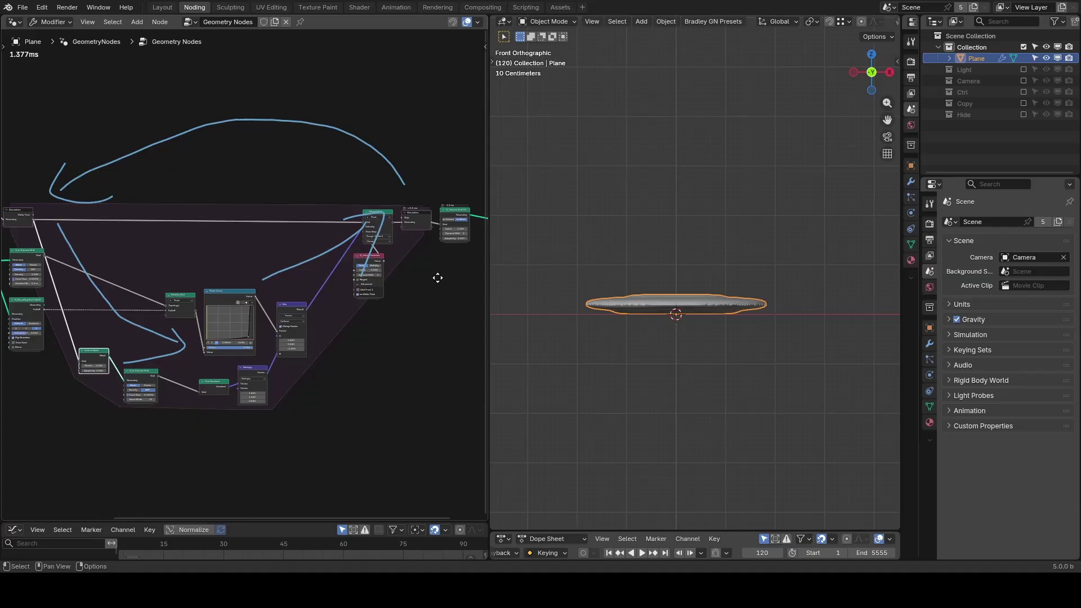
middle_click_drag(437, 278, 328, 262)
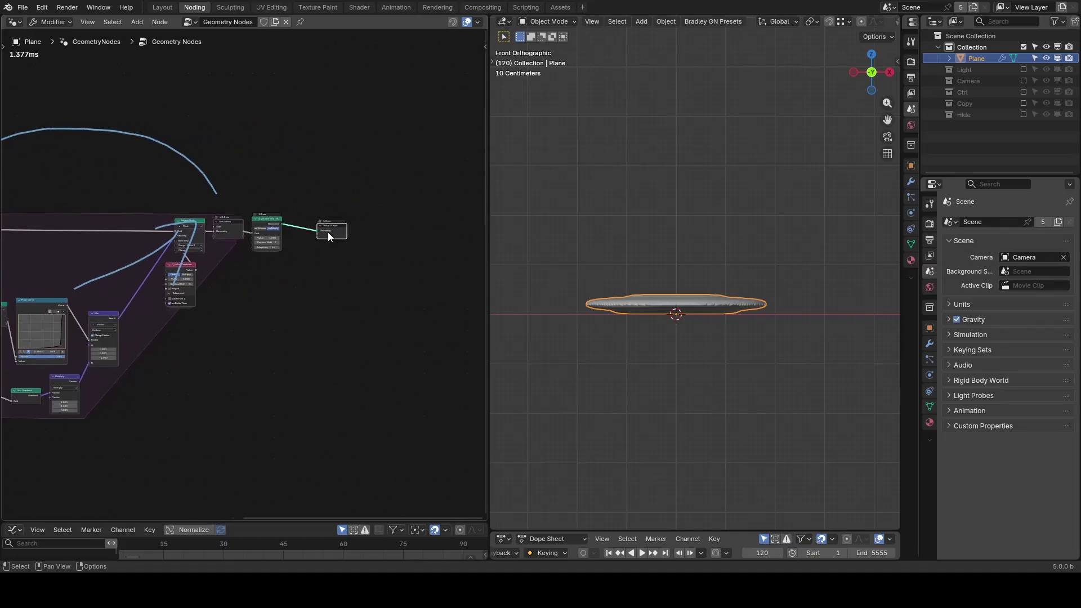
scroll(394, 252, "up", 7)
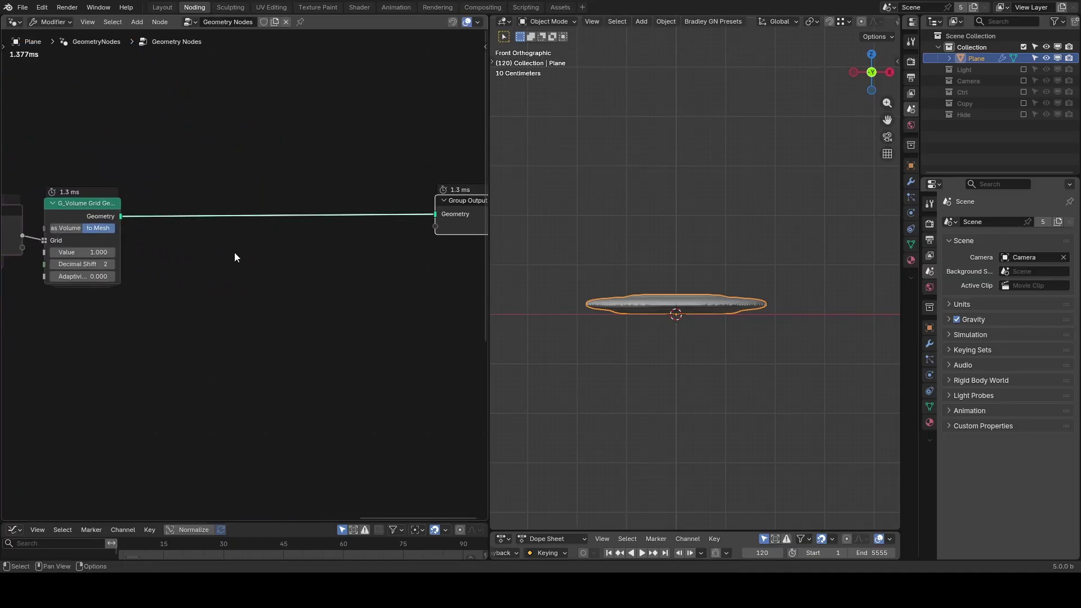
key("shift+a")
type("smoo")
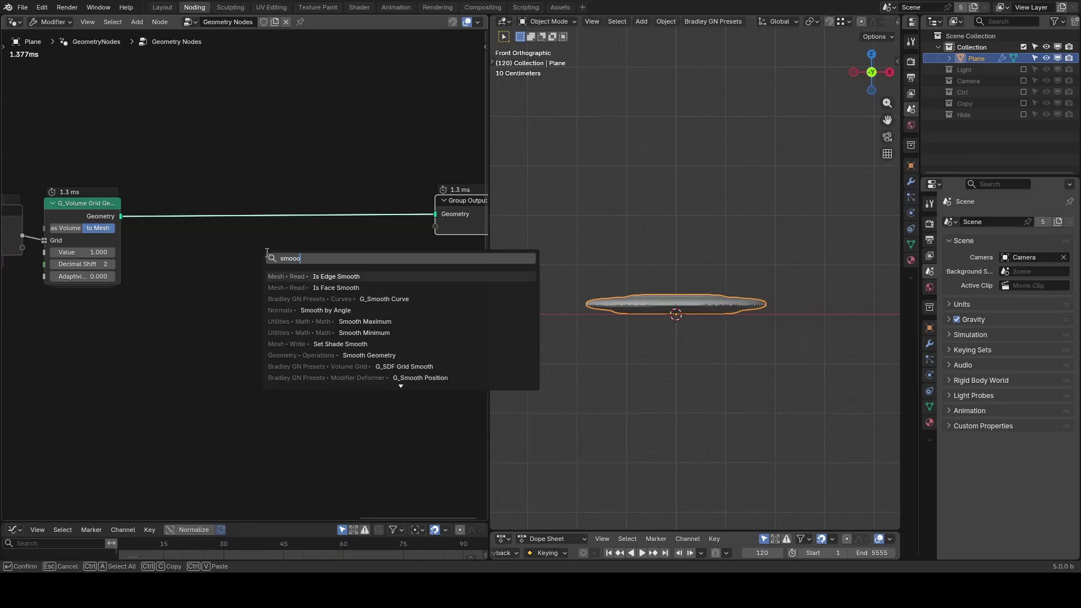
type("th pos")
key("Return")
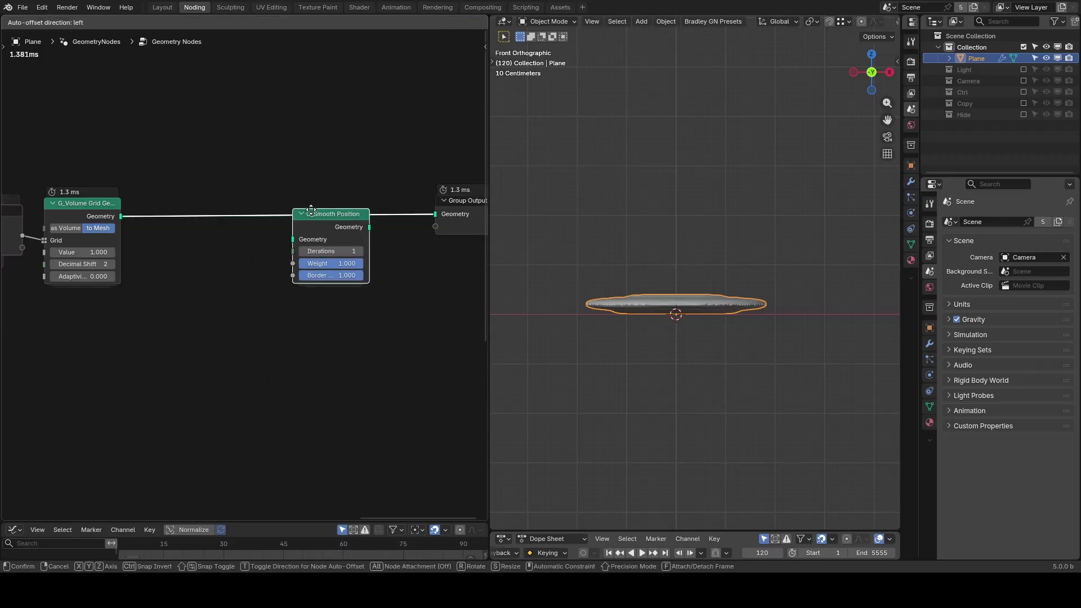
left_click(315, 207)
Set G_Smooth Position's Iterations to 15 and replay the simulation from the first frame to check the smoothing.
middle_click_drag(708, 258, 710, 285)
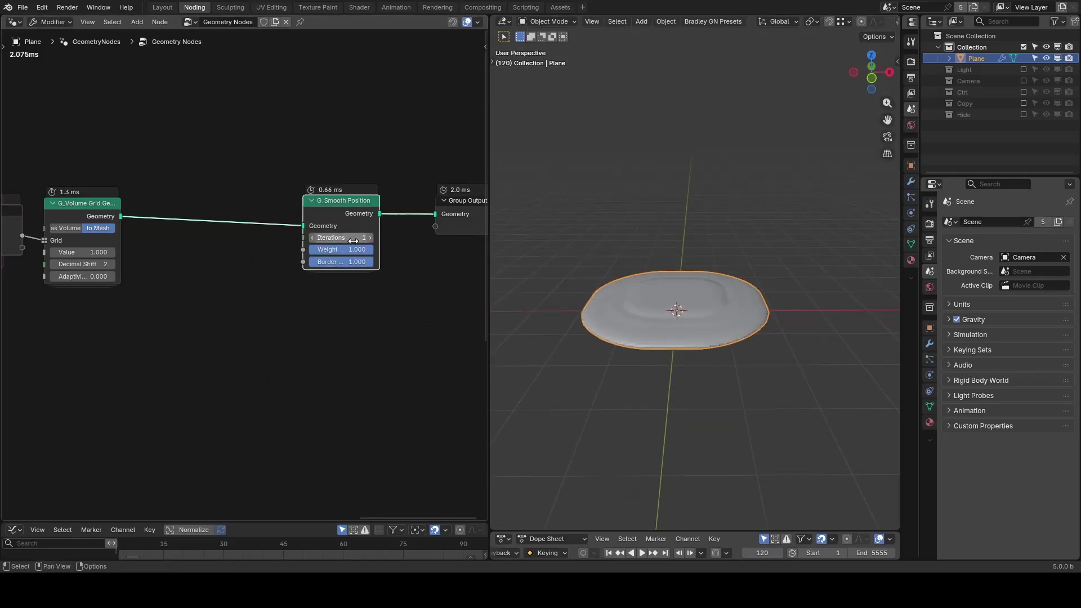
left_click(334, 240)
type("15")
key("Return")
key("shift+Left")
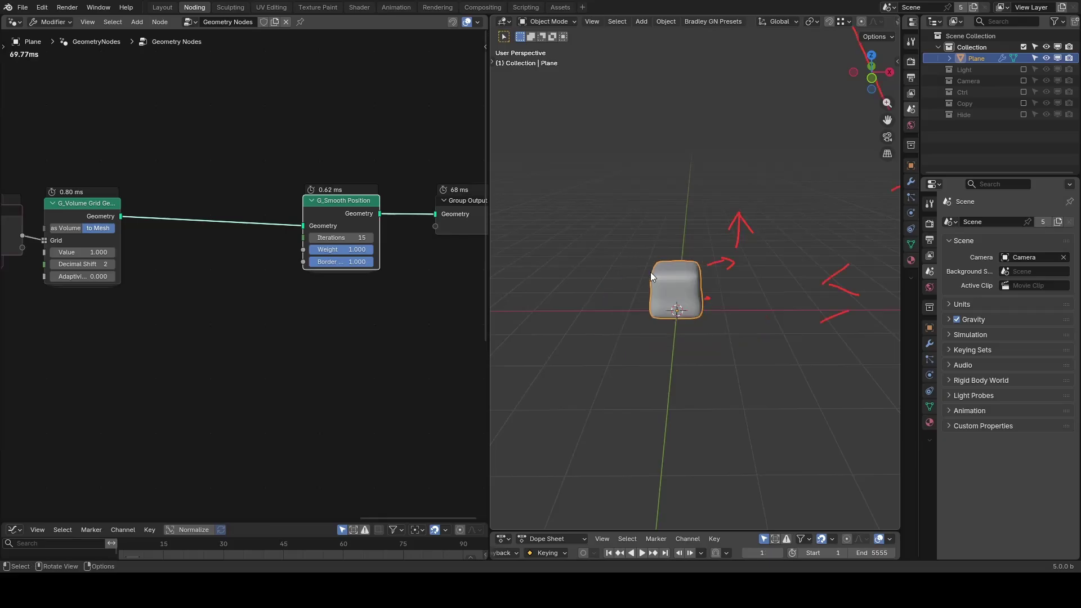
key("space")
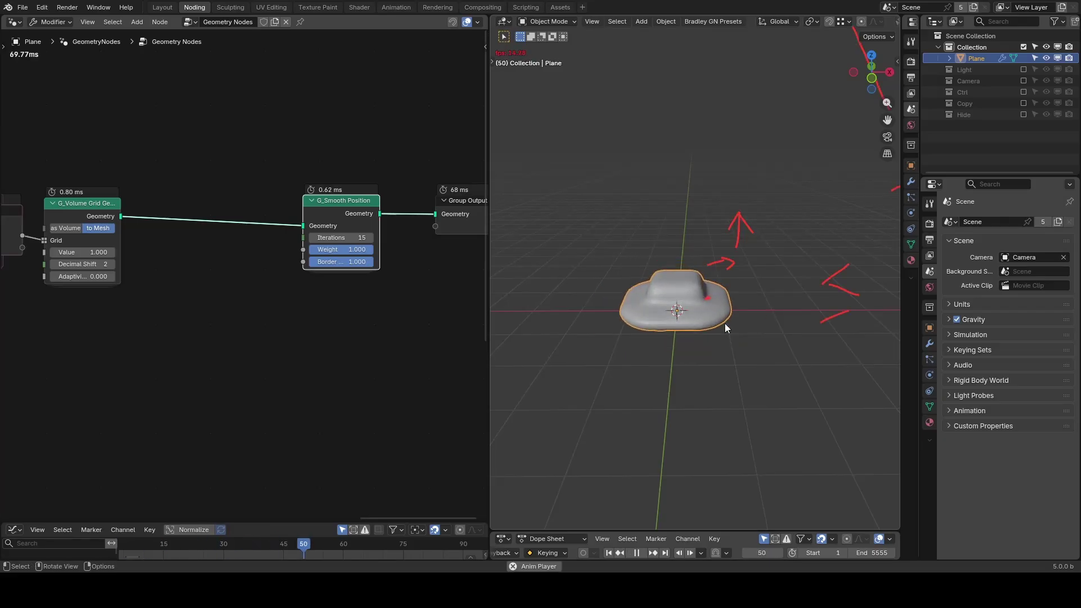
key("space")
key("shift+Left")
Insert a G_Collision Deformer node between G_Volume Grid Geometry and G_Smooth Position.
key("shift+a")
type("coll")
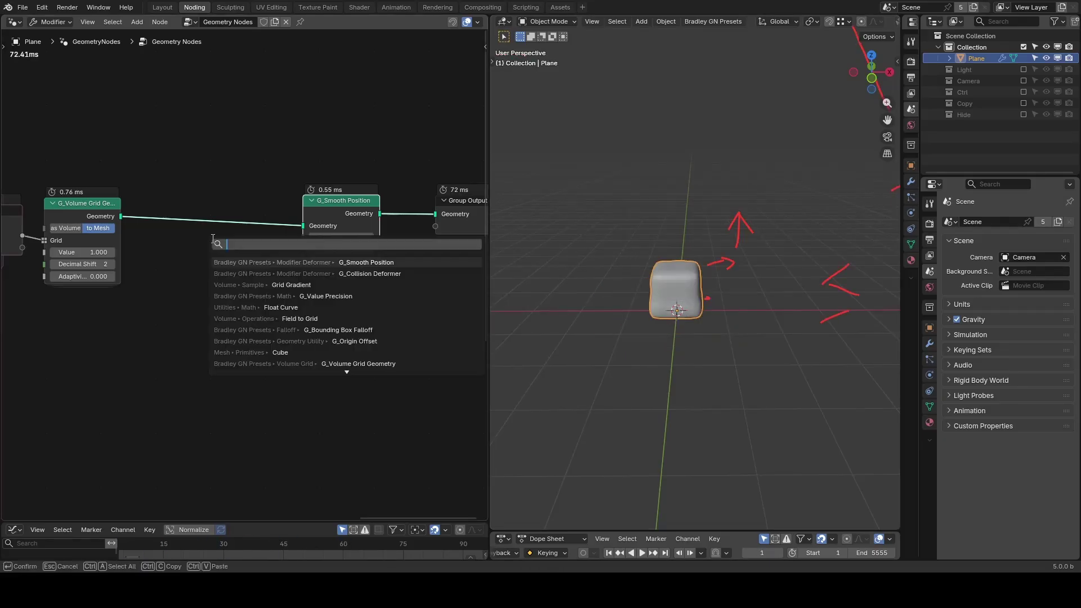
type("ision de")
key("Return")
left_click(221, 222)
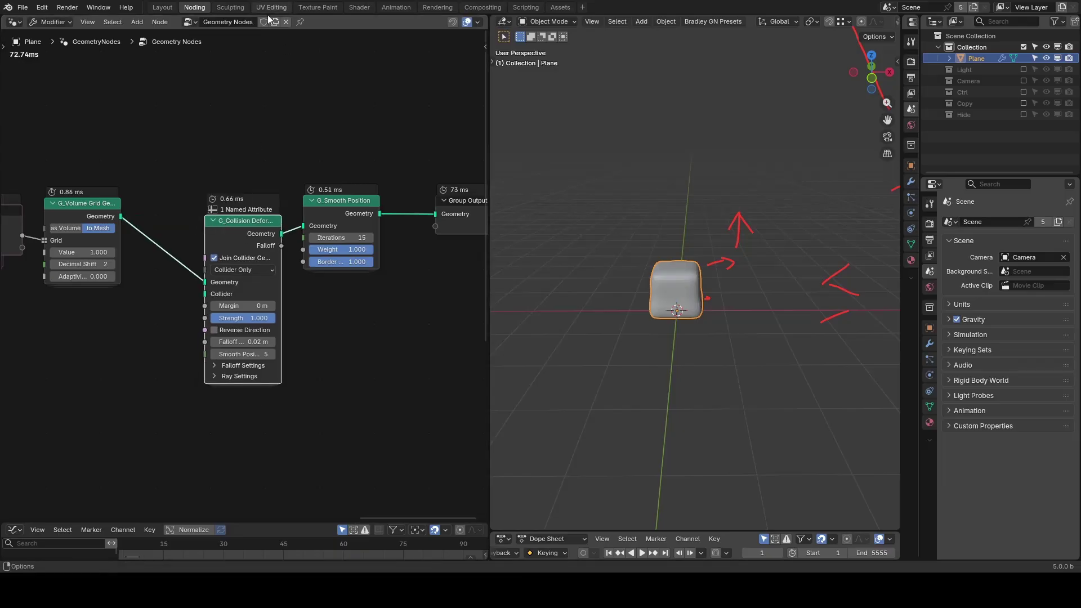
Give the node tree a fake user and pin it, and add a plane object named Ground.
left_click(264, 22)
key("shift+a")
left_click(777, 185)
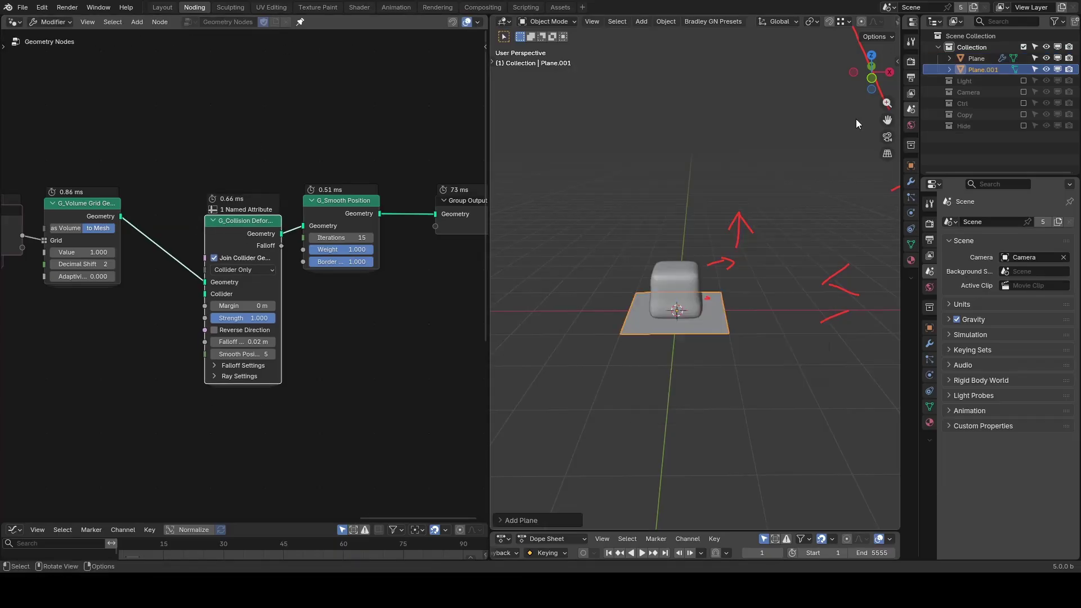
double_click(983, 69)
type("Ground")
key("Return")
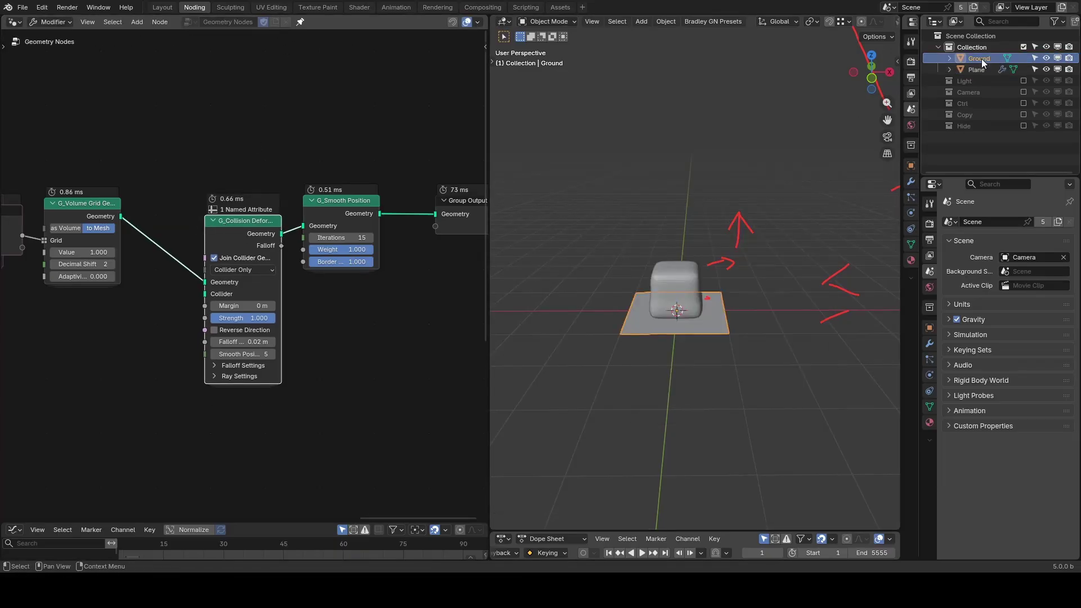
Bring Ground in as an Object Info node, connect its Geometry to Collider and disable Join Collider Geometry.
left_click_drag(981, 58, 56, 324)
left_click_drag(116, 385, 204, 294)
left_click(217, 259)
Play the simulation in front view and scale the Ground plane up well beyond the spreading mesh.
key("space")
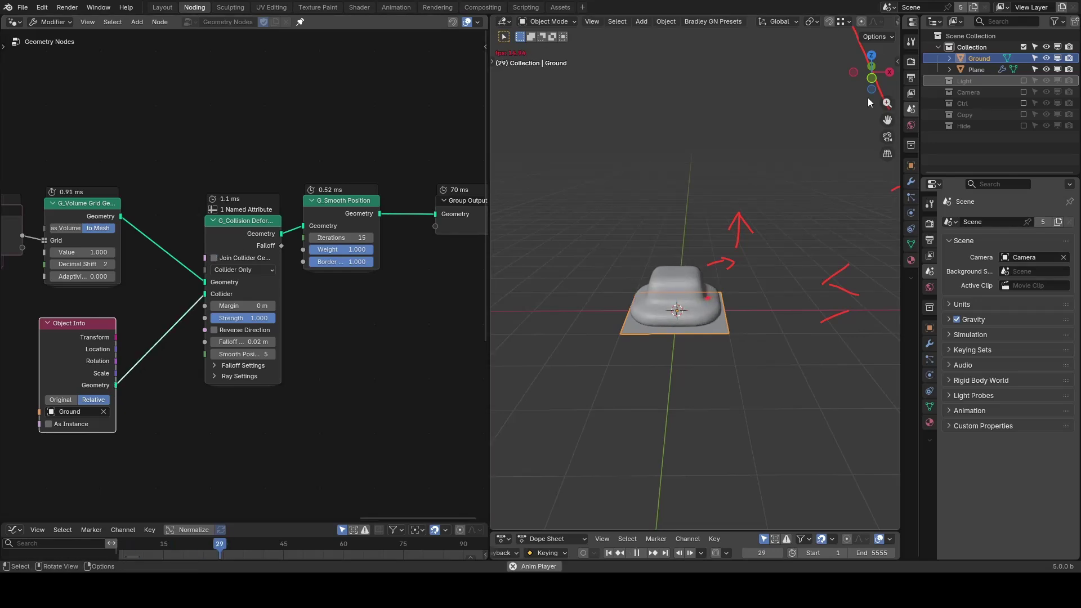
left_click(870, 84)
key("s")
left_click(726, 208)
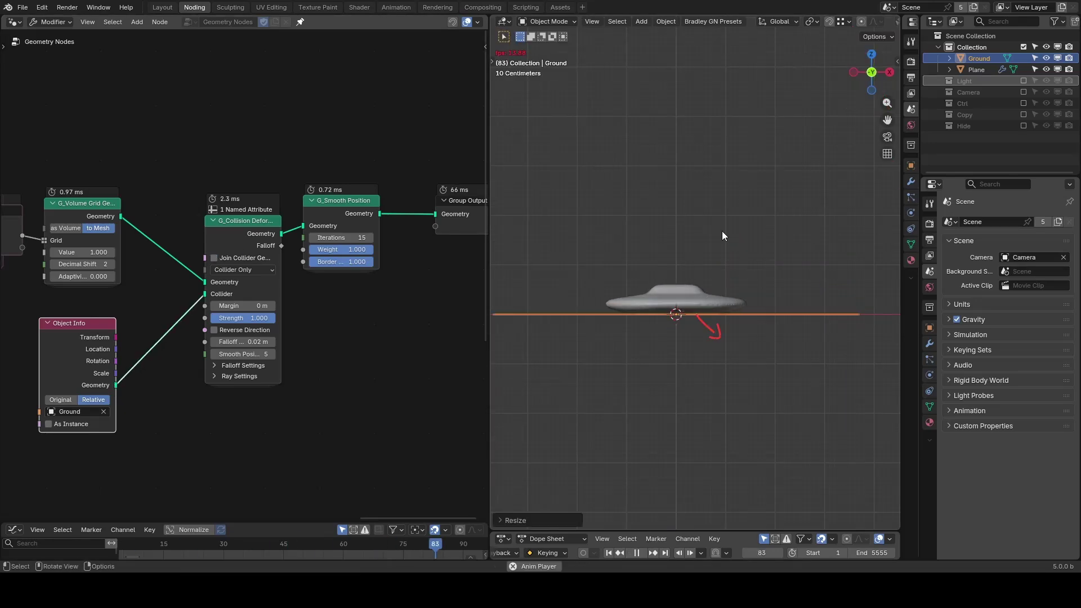
Raise the Ground plane along Z against the melted mesh's underside, and select the mesh object to inspect the contact.
key("g")
key("z")
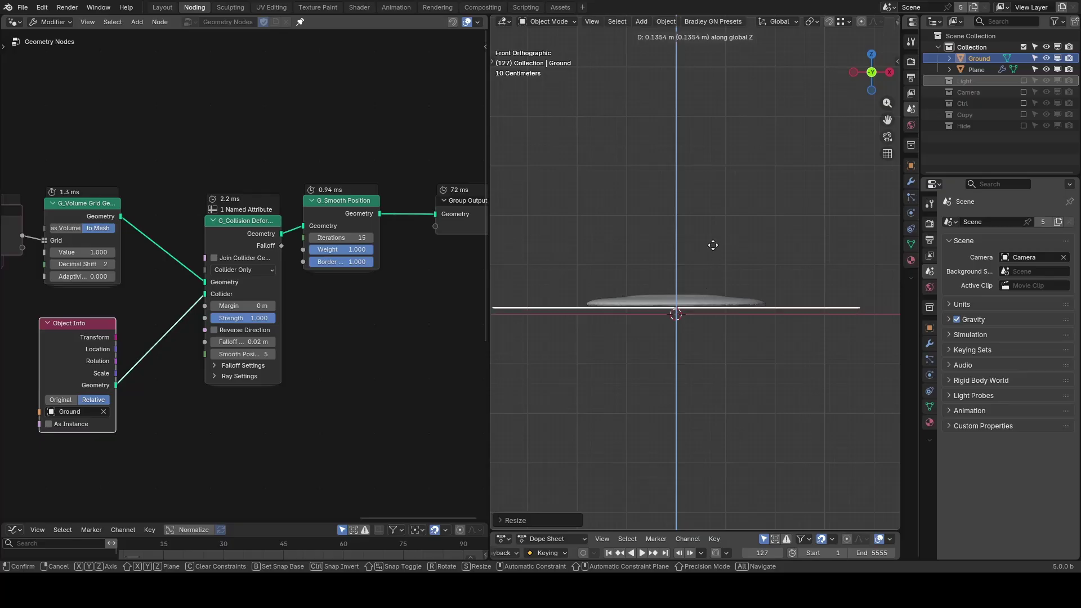
left_click(715, 228)
left_click(736, 263)
scroll(738, 265, "up", 3)
left_click(706, 310)
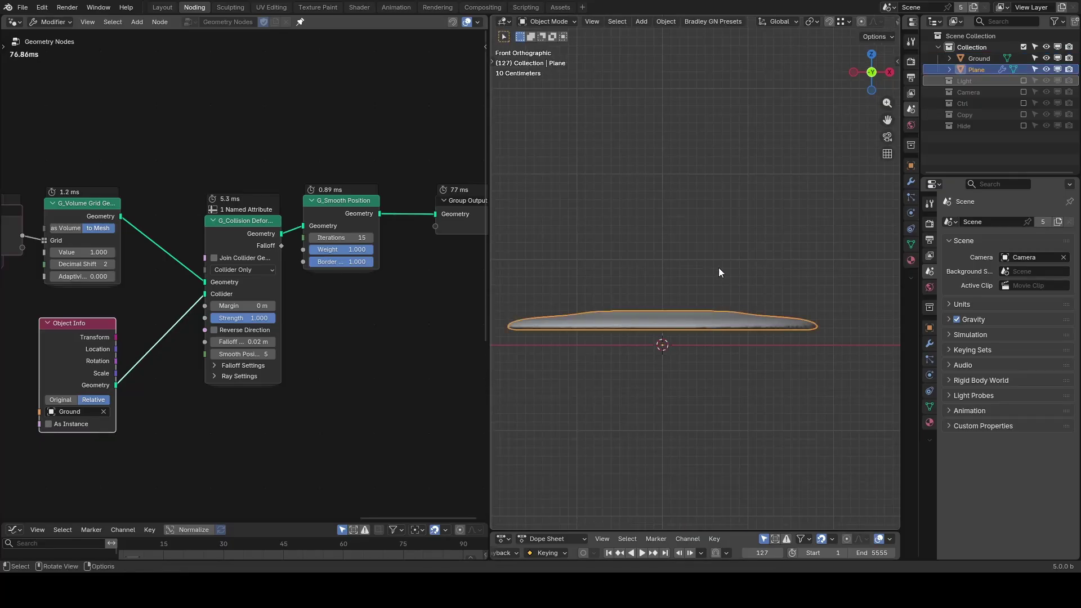
middle_click_drag(718, 268, 715, 291)
scroll(445, 285, "down", 1)
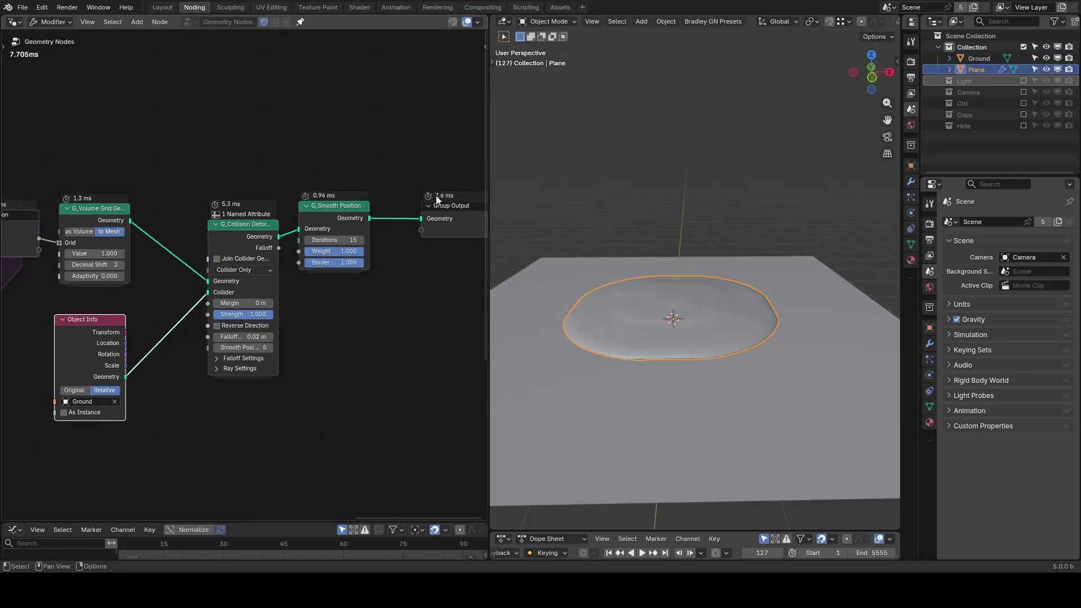
Move the collision, smoothing, Object Info and Group Output nodes along X to make room after G_Volume Grid Geometry.
left_click_drag(452, 138, 118, 366)
key("g")
key("x")
left_click(376, 303)
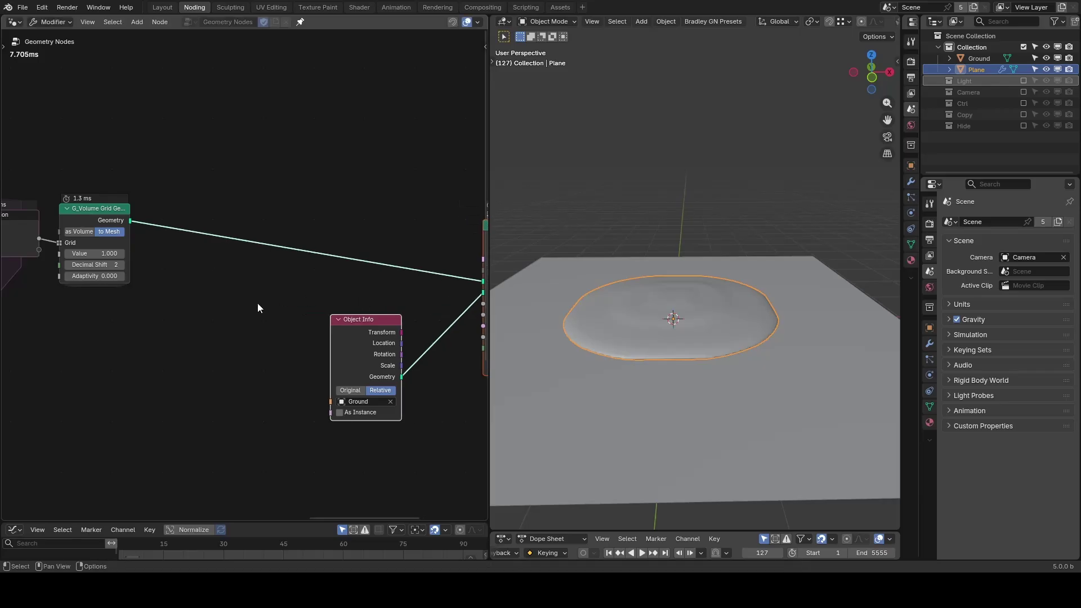
middle_click_drag(151, 319, 343, 287)
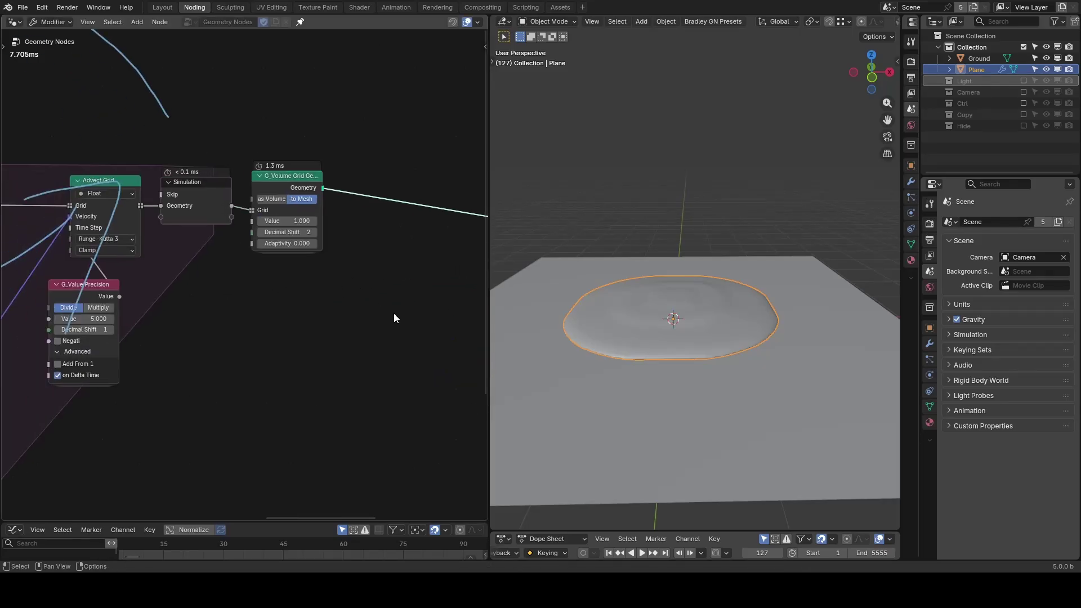
Connect the Mix node's vector Result to a new socket on the simulation zone's output node.
scroll(251, 332, "down", 8)
middle_click_drag(186, 321, 486, 239)
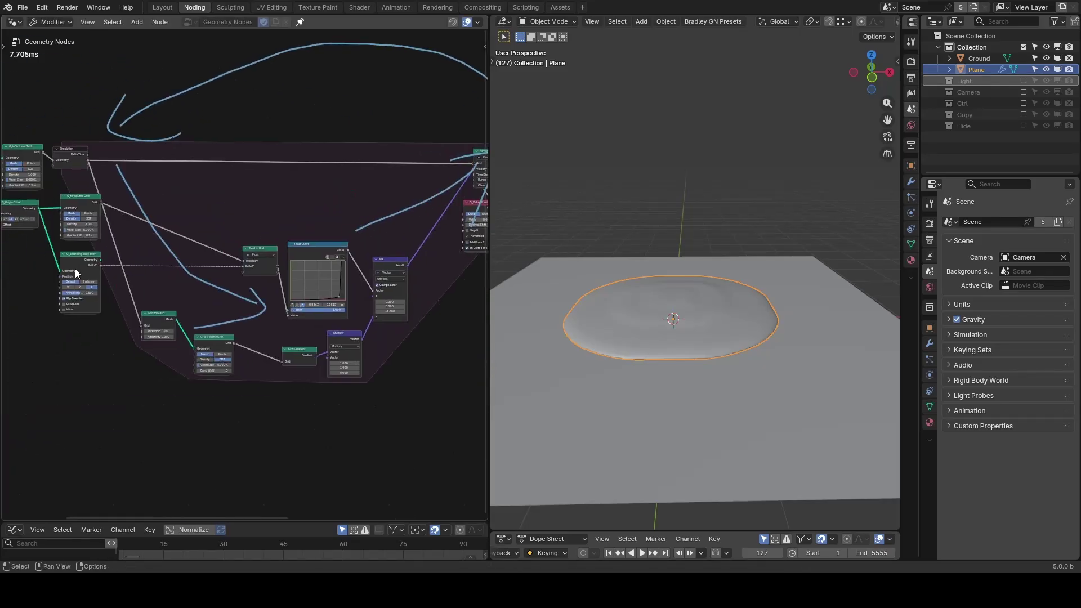
left_click_drag(75, 269, 74, 269)
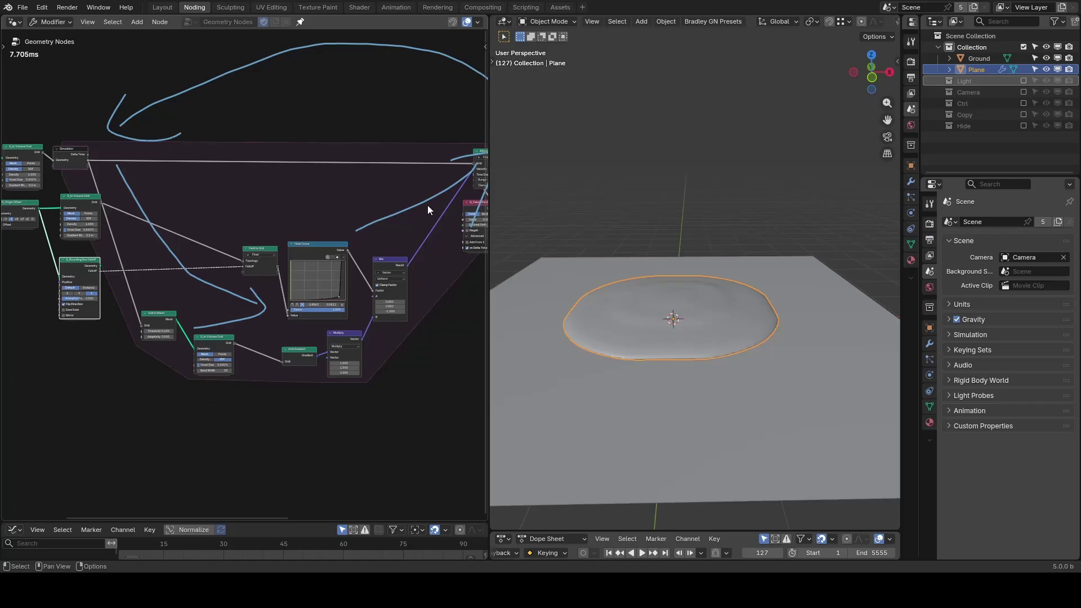
middle_click_drag(427, 205, 223, 234)
scroll(222, 234, "up", 7)
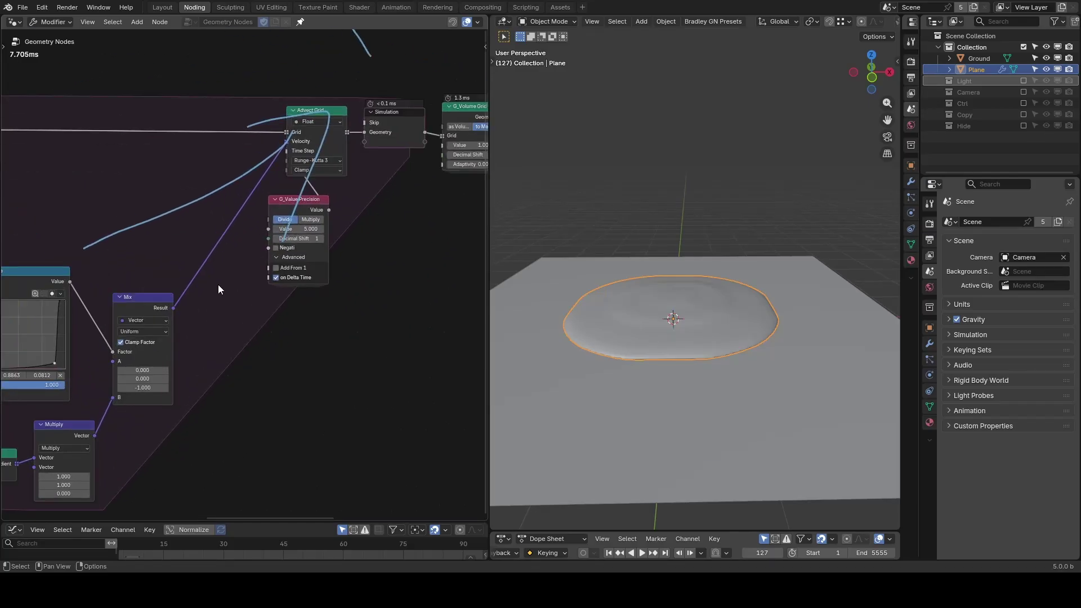
left_click_drag(172, 307, 363, 142)
middle_click_drag(417, 256, 284, 309)
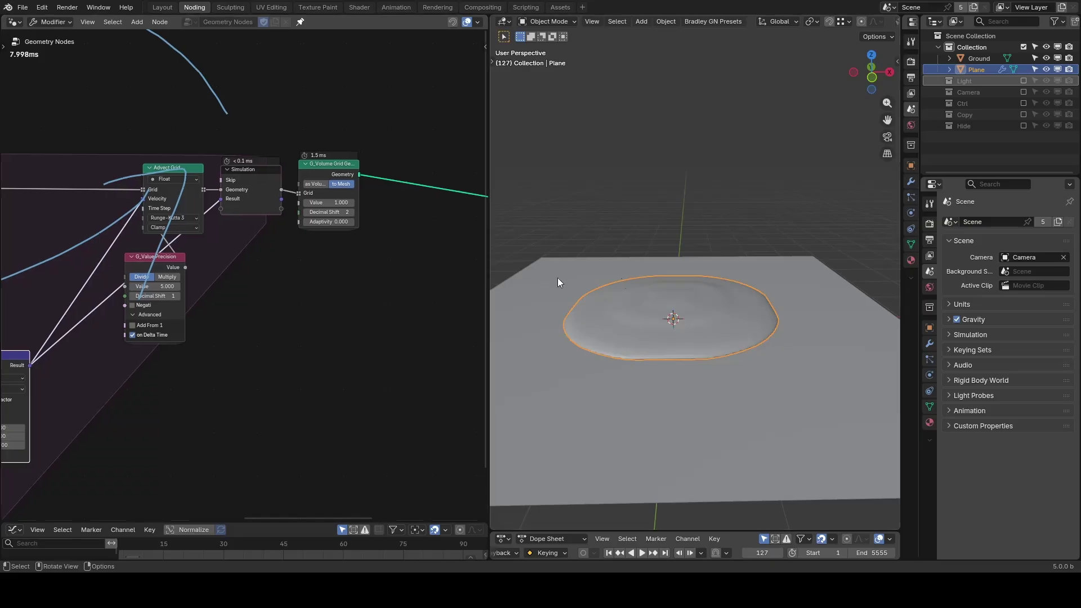
Annotate the 3D view with an arrow pointing down onto the melted mesh and another pointing outward at its edge.
mouse_move(681, 228)
left_mouse_down()
mouse_move(679, 281)
mouse_move(698, 278)
left_mouse_up()
mouse_move(619, 305)
left_mouse_down()
mouse_move(558, 313)
mouse_move(568, 333)
left_mouse_up()
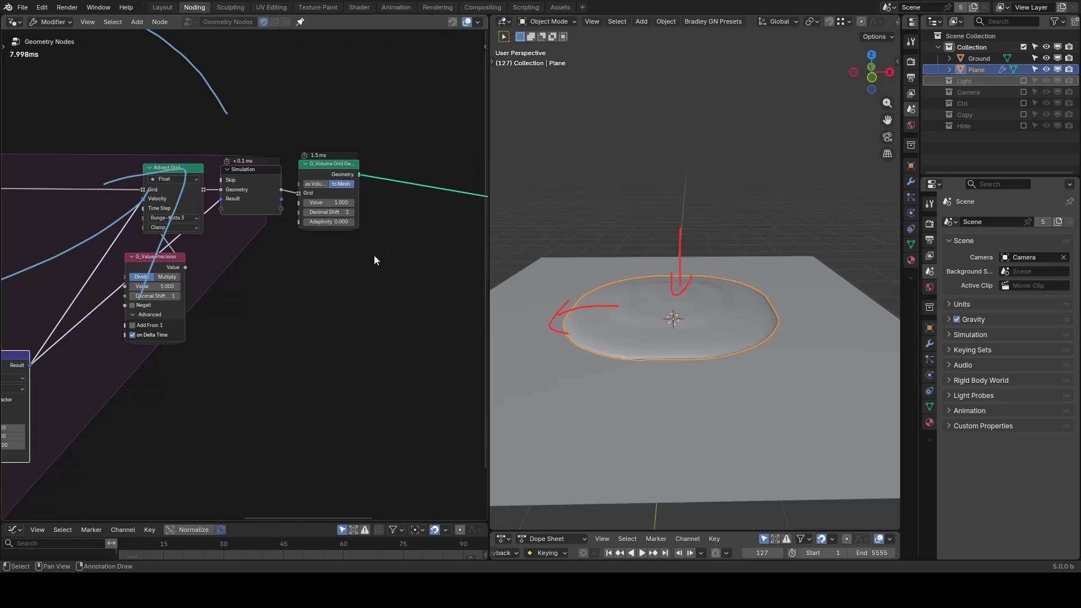
Replay the melting simulation from the first frame, stop it, and preview the simulation's Result output in a Viewer.
middle_click_drag(374, 255, 261, 282)
scroll(262, 282, "up", 2)
key("shift+Left")
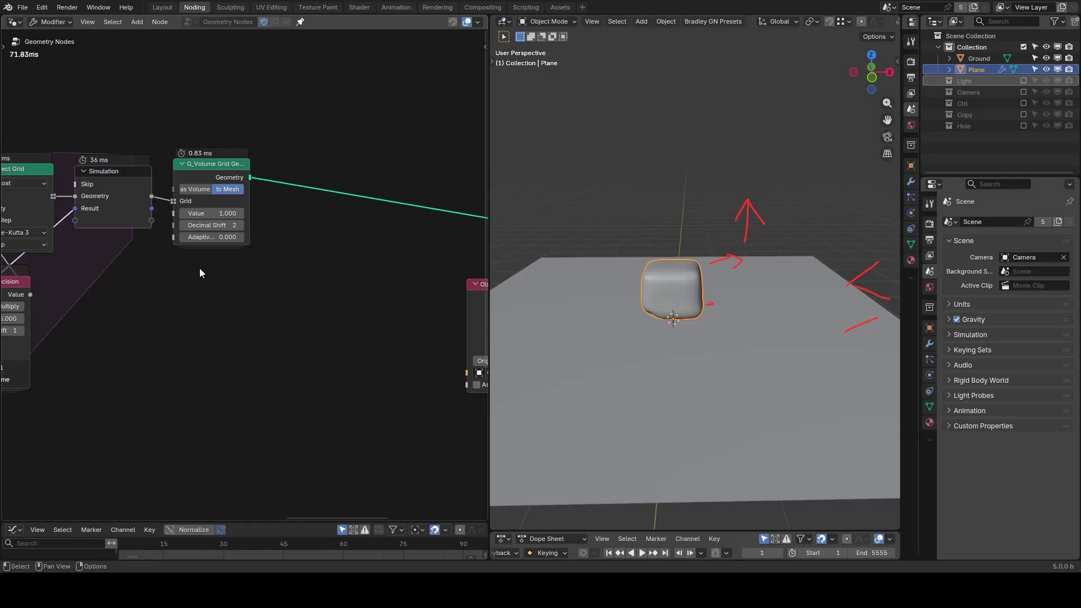
key("space")
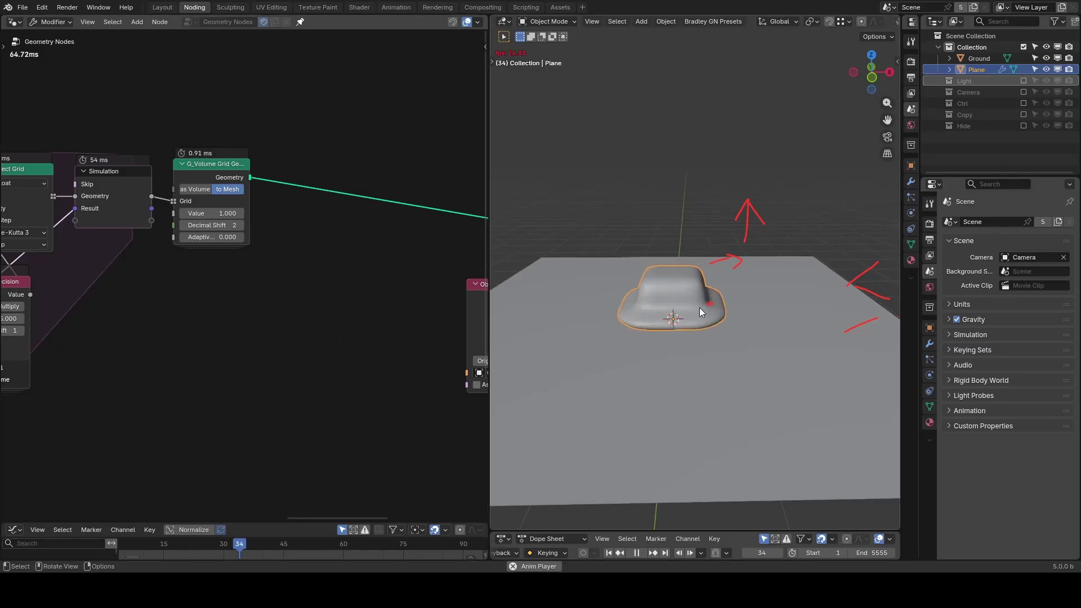
key("Escape")
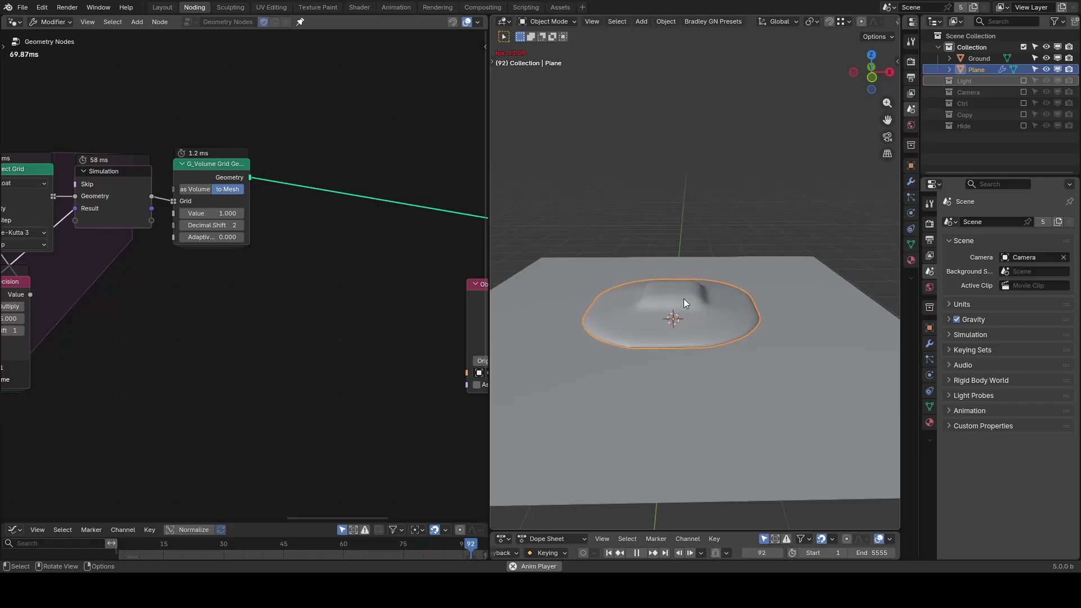
key("space")
left_click(142, 204, "ctrl+shift")
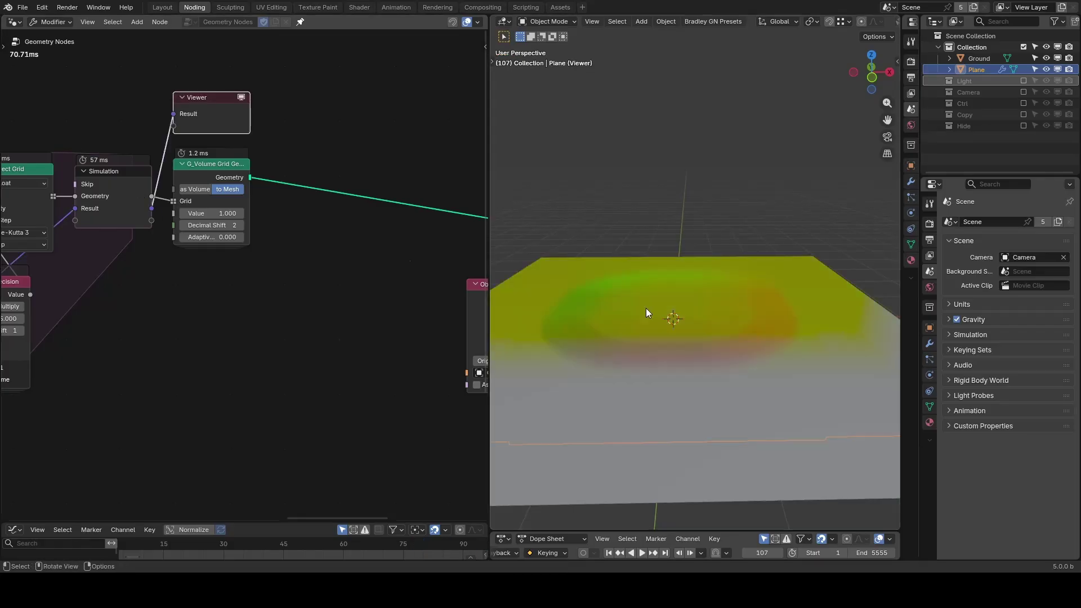
Add a G_Dot Product Falloff node, connect the simulation's Result to its Normal, and preview its Falloff.
key("shift+a")
type("dot product")
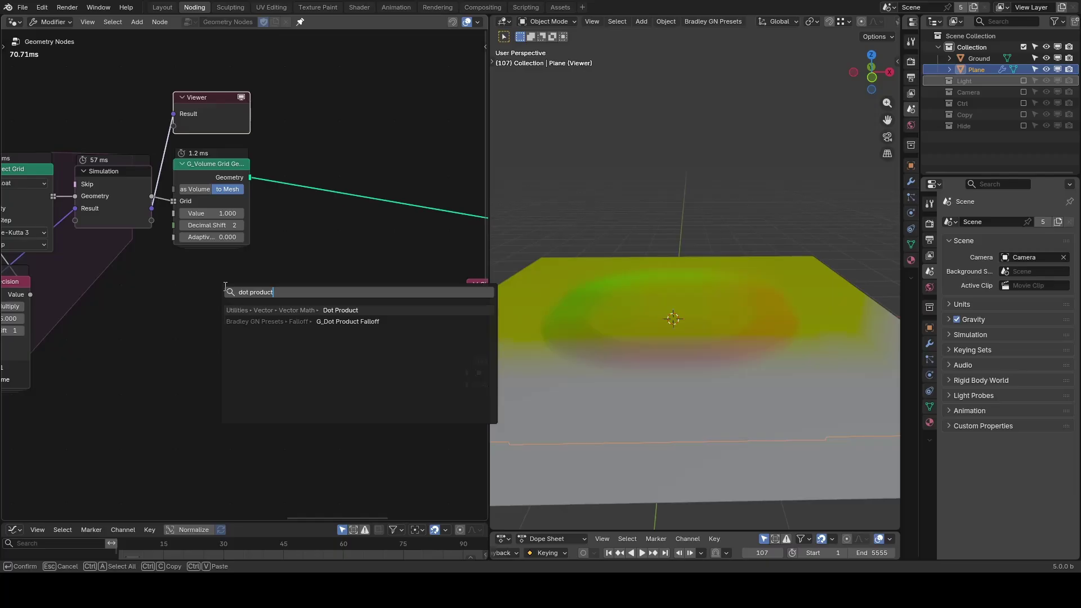
key("Down")
key("Return")
left_click(221, 287)
left_click_drag(152, 209, 206, 324)
left_click(265, 300, "ctrl+shift")
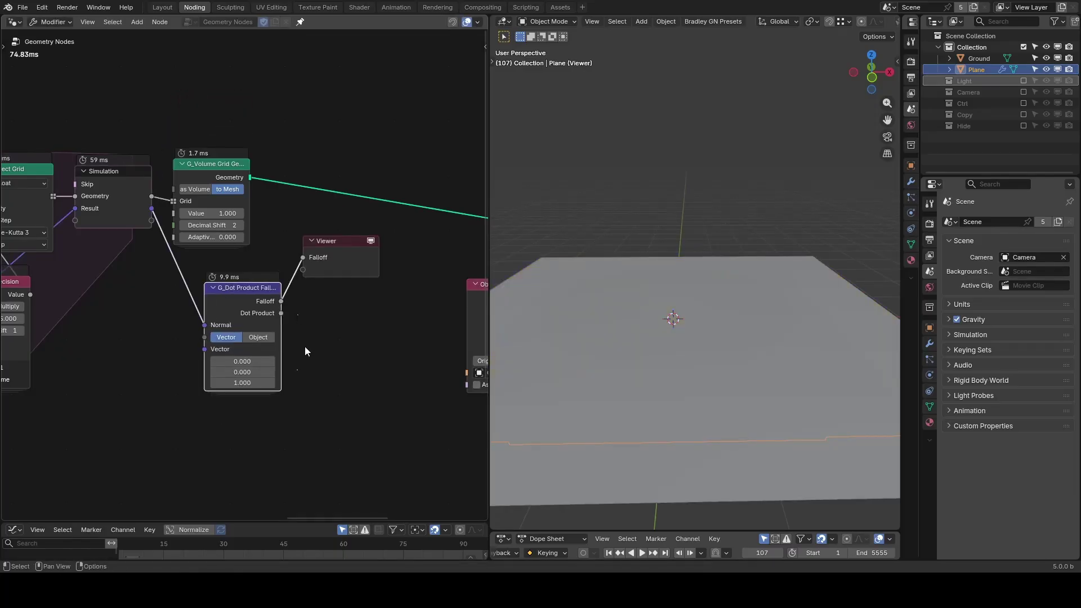
Add a Sample Grid node, connect Falloff to its Grid input, and preview the sampled value on the mesh.
key("shift+a")
type("sample")
key("Return")
left_click(296, 304)
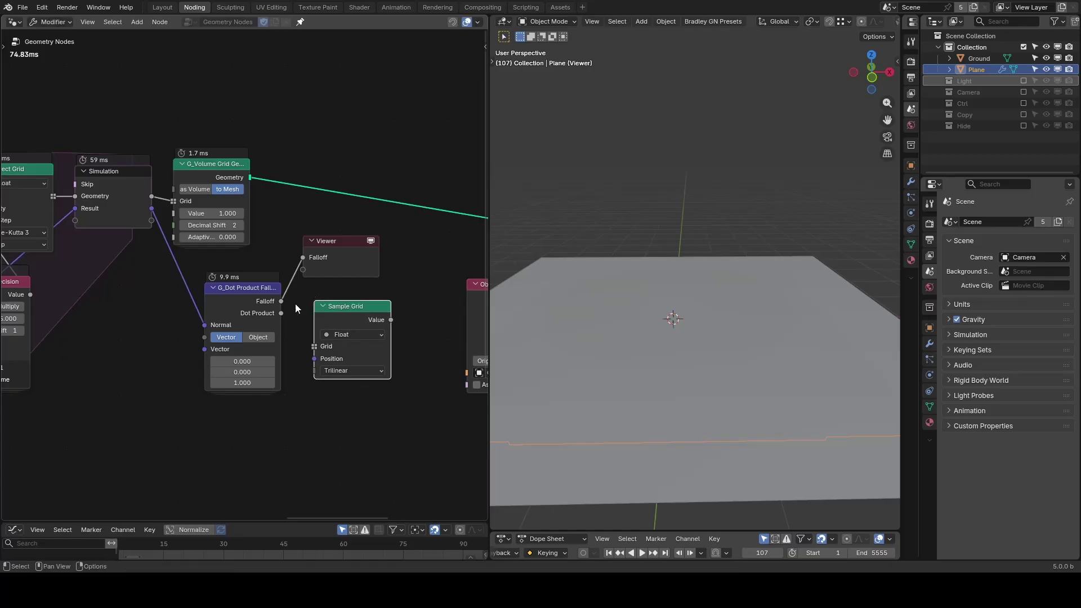
left_click_drag(281, 301, 315, 346)
left_click(377, 309, "ctrl+shift")
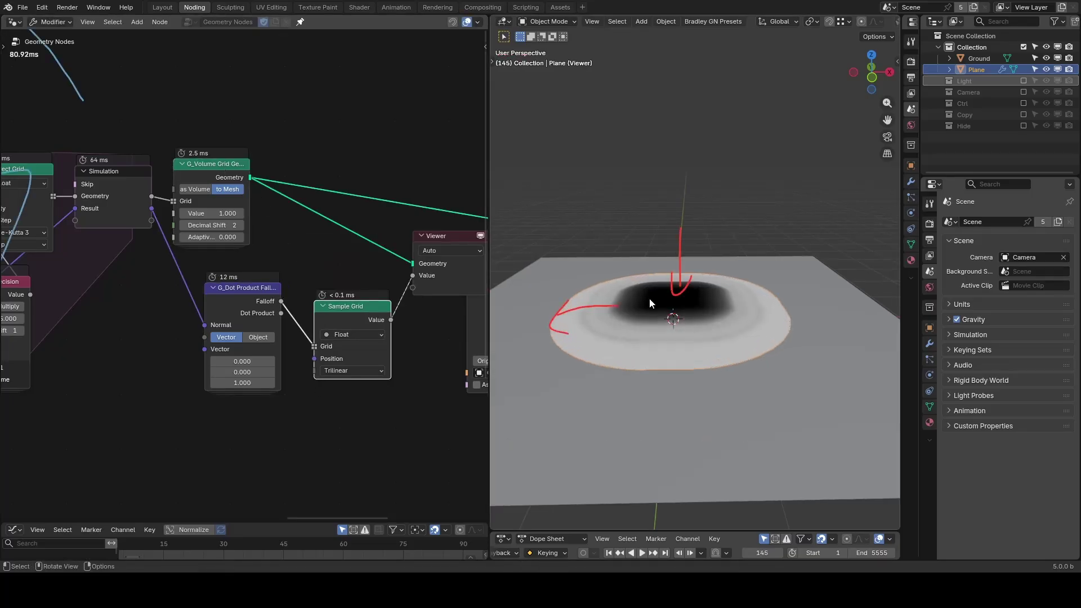
Insert a Blur Attribute node after Sample Grid and set its iterations to 30.
middle_click_drag(381, 287, 286, 299)
key("shift+a")
type("blur")
key("Return")
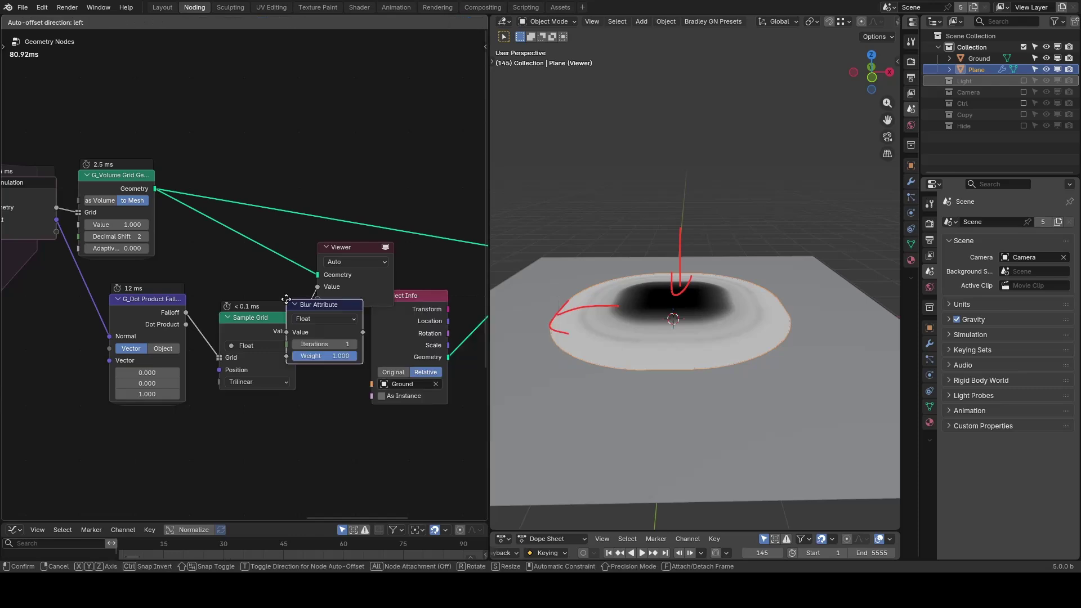
left_click(286, 288)
left_click_drag(255, 332, 304, 332)
Store the blurred value in a Store Named Attribute node named F after G_Volume Grid Geometry, and delete the Viewer.
key("shift+a")
type("store")
key("Return")
left_click(324, 161)
left_click_drag(295, 320, 323, 244)
left_click(345, 232)
type("F")
key("Return")
left_click(335, 278)
key("x")
Insert a Set Material node before Group Output and create a material that shows attribute F's color on the surface.
middle_click_drag(378, 273, 52, 264)
key("shift+a")
type("set m")
key("Return")
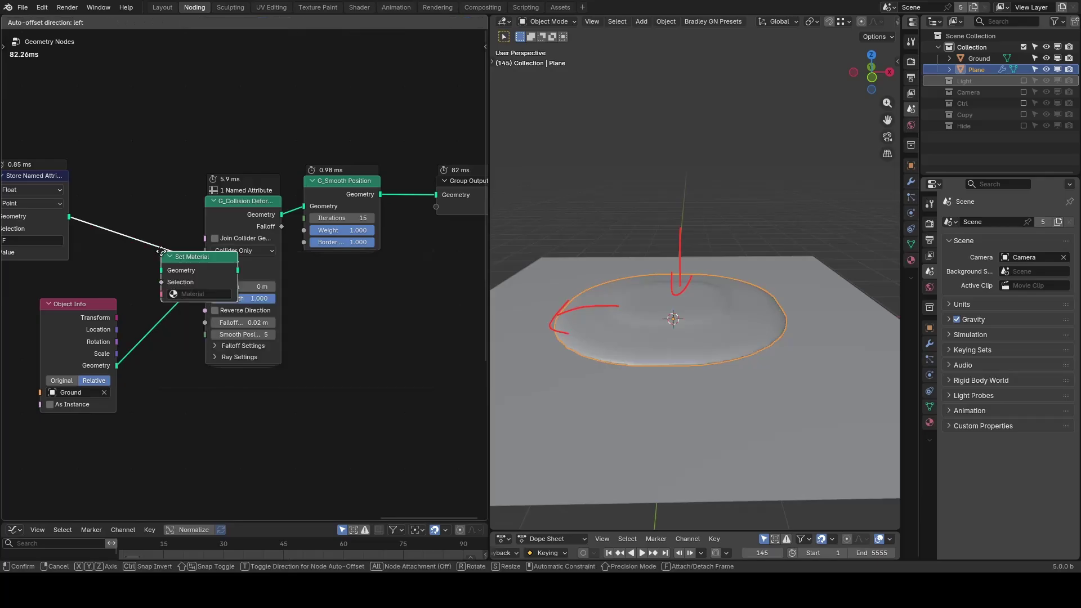
left_click(375, 162)
left_click(1021, 269)
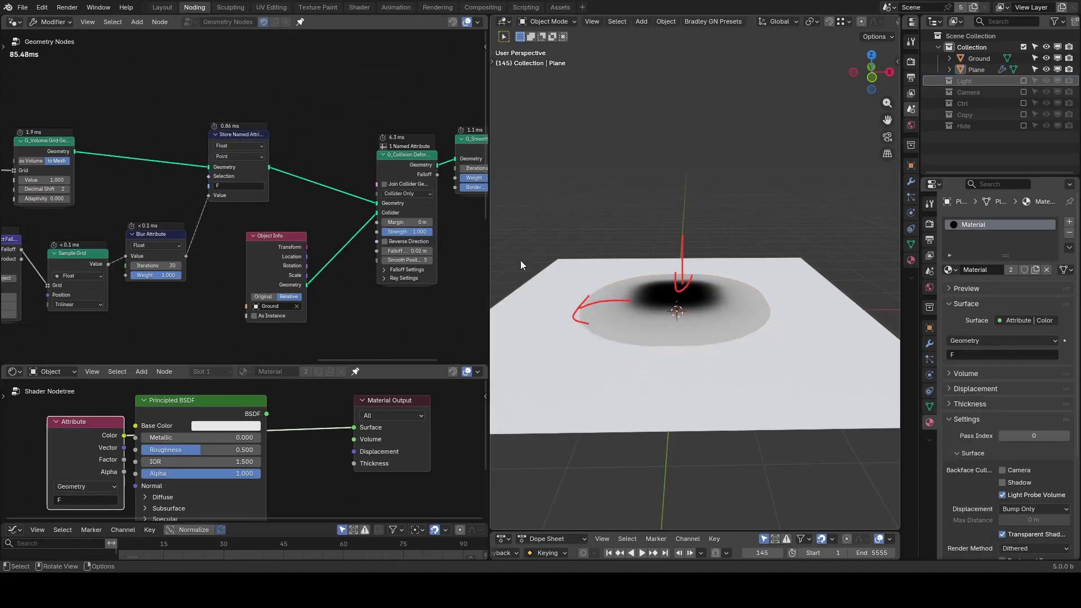
Frame the whole geometry node tree and switch the 3D view to Solid shading.
key("Home")
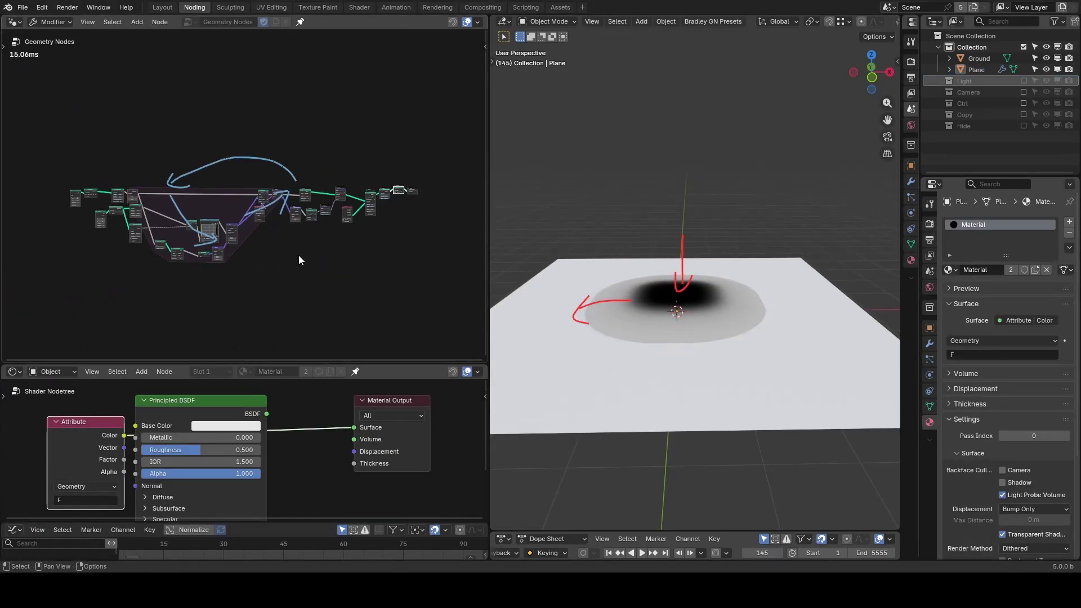
key("z")
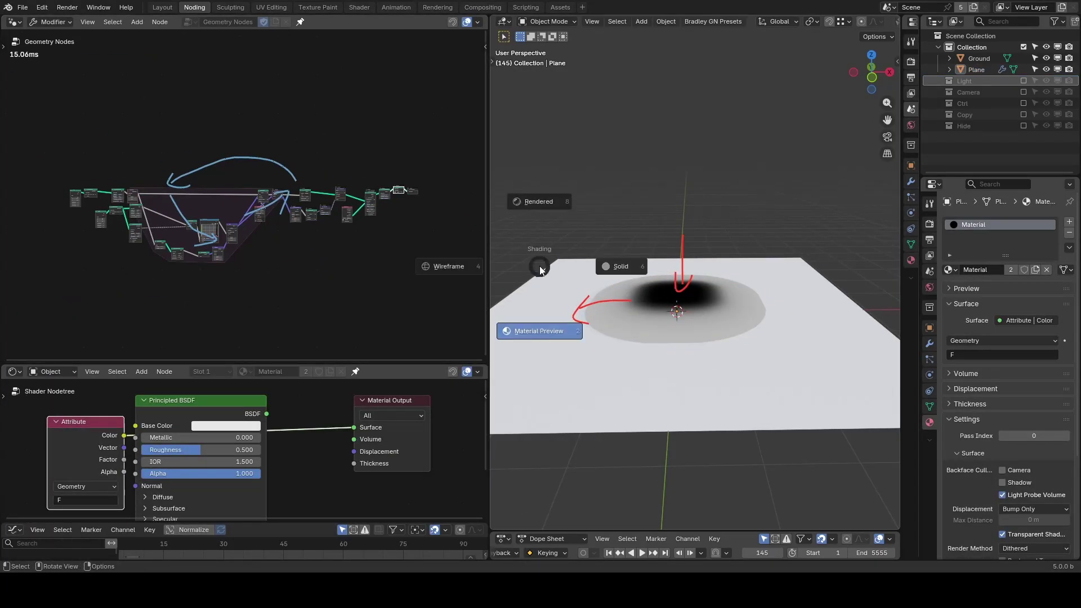
left_click(611, 266)
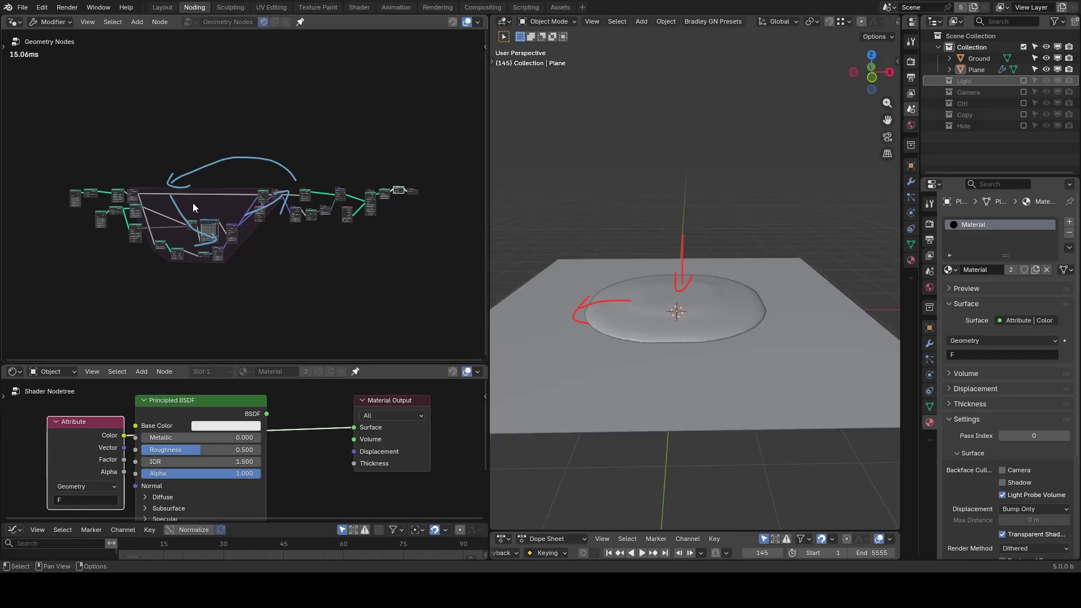
Add a Monkey mesh to the scene and raise it along Z above the melted mesh.
scroll(89, 226, "up", 3)
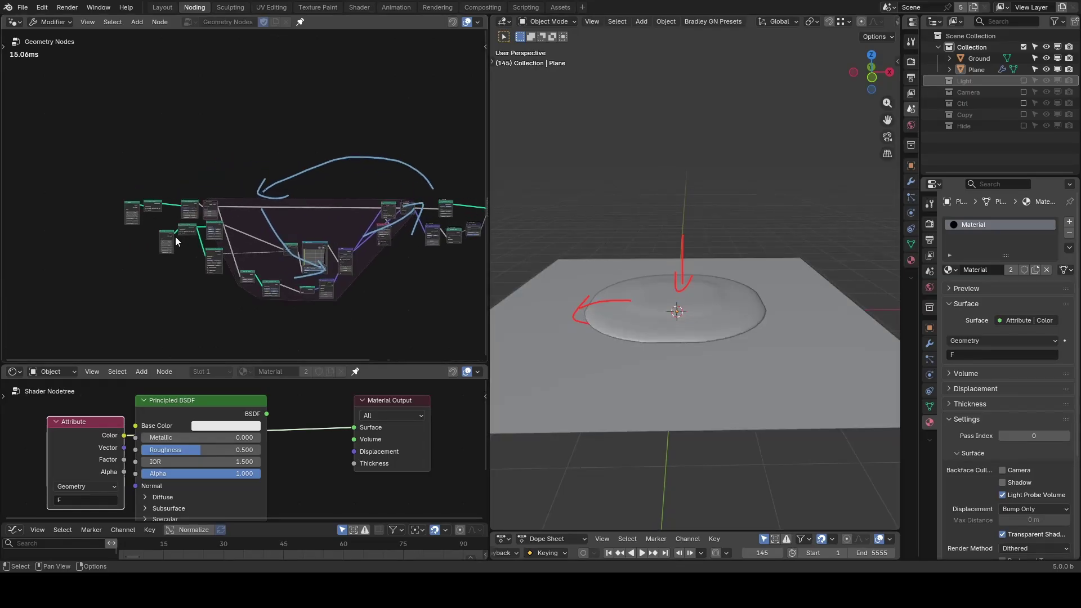
scroll(180, 238, "up", 4)
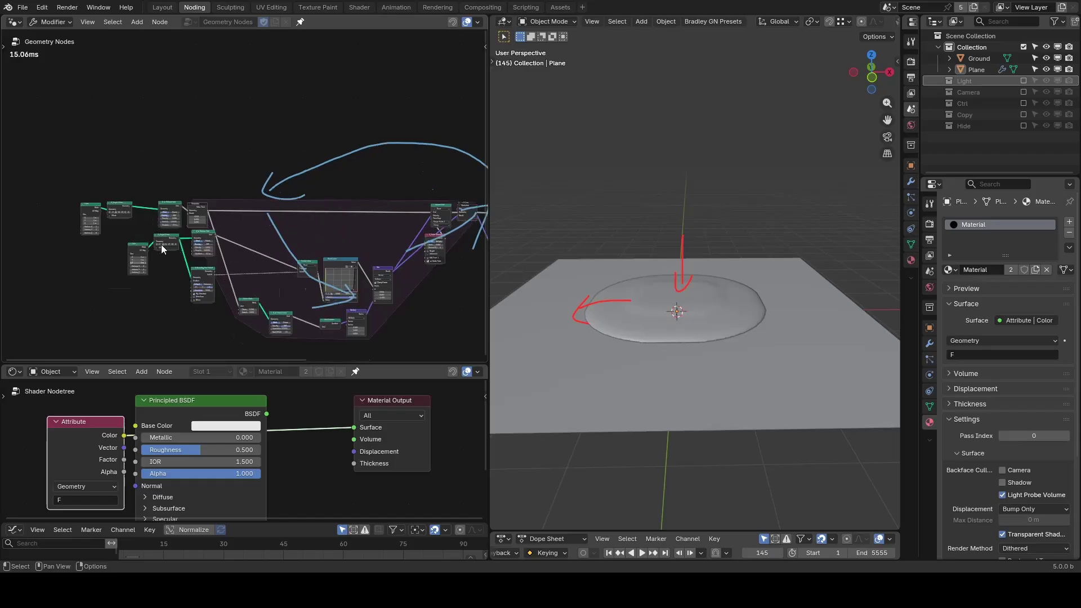
middle_click_drag(113, 241, 258, 217)
scroll(258, 218, "up", 5)
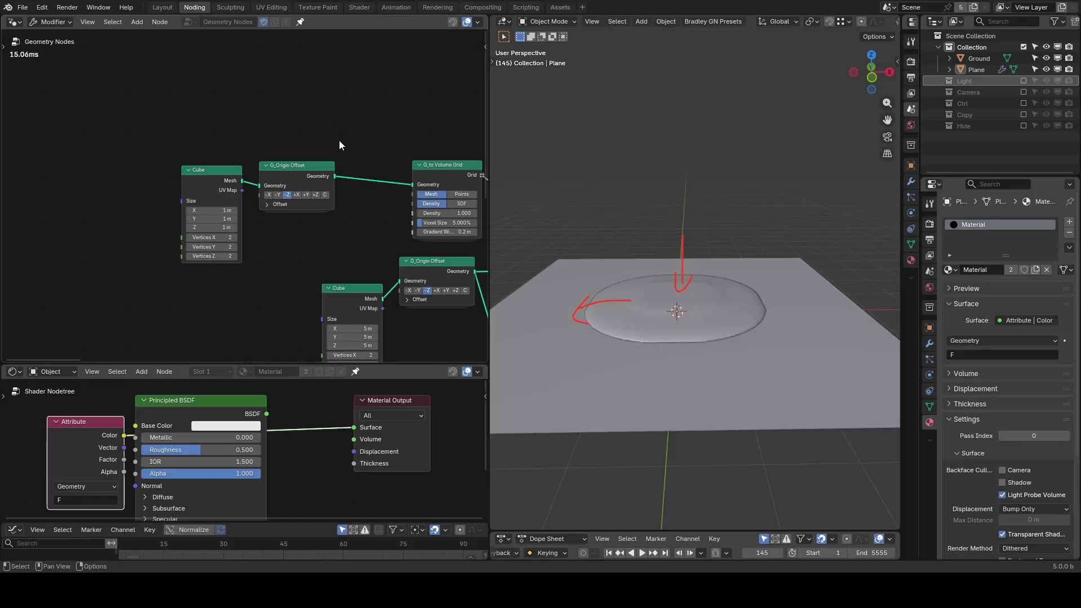
key("shift+a")
mouse_move(623, 144)
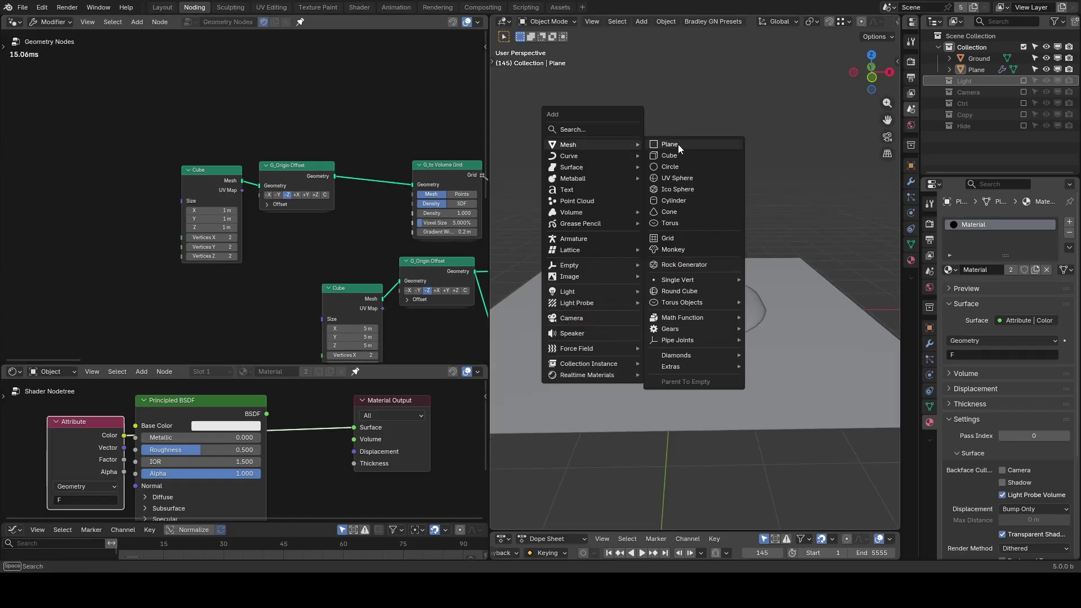
left_click(706, 247)
key("g")
key("z")
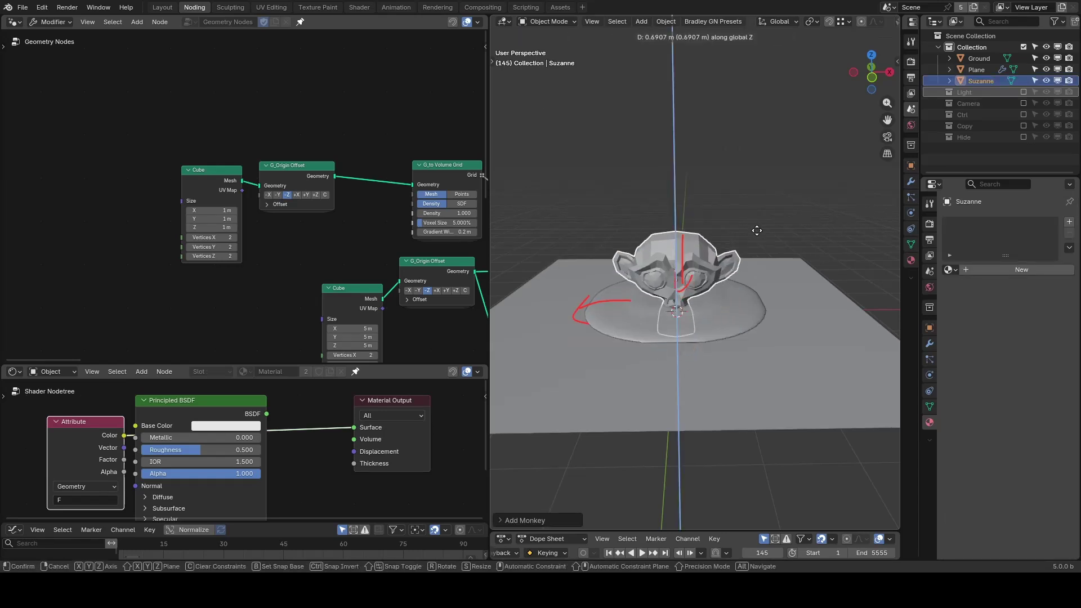
left_click(771, 193)
Tilt the monkey about the Y axis and adjust its height along Z above the ground.
key("r")
key("y")
left_click(816, 288)
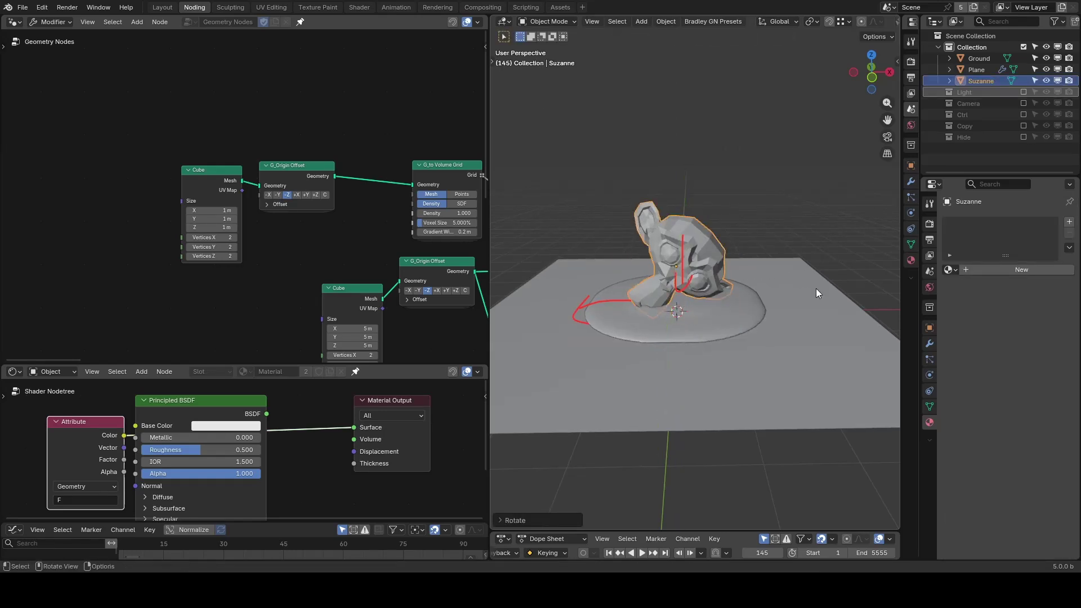
key("g")
key("z")
left_click(779, 269)
middle_click_drag(778, 269, 778, 246)
Bring Suzanne in as an Object Info node set to Relative, and replace the 1 m cube as the G_to Volume Grid source.
left_click_drag(963, 78, 256, 236)
left_click_drag(303, 284, 412, 184)
left_click(284, 295)
Disable Suzanne in the viewport and play the melting simulation from the first frame, viewing it from above.
key("shift+Left")
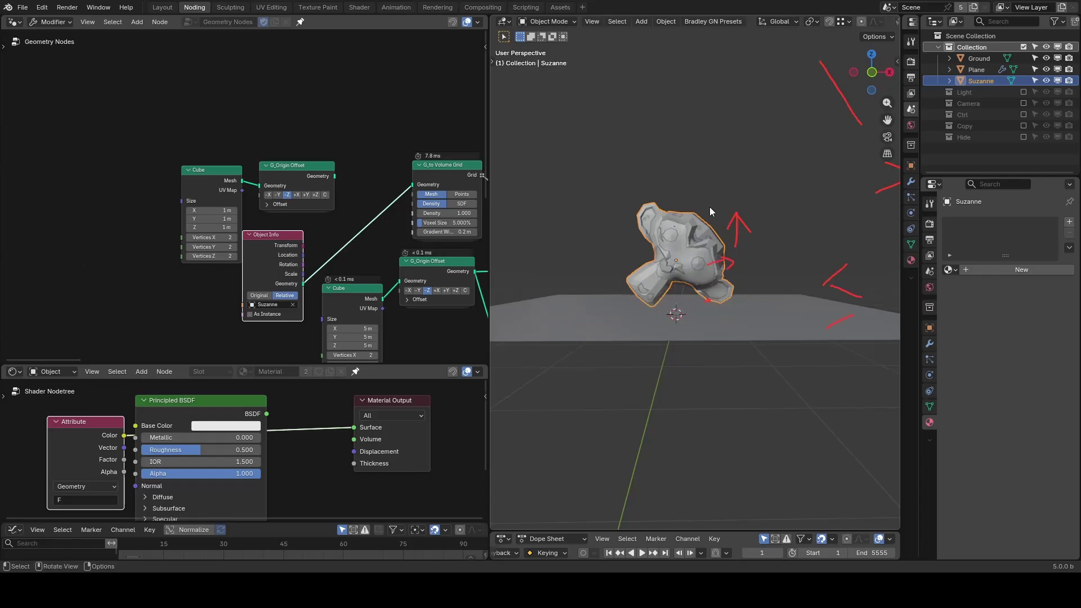
left_click(1057, 81)
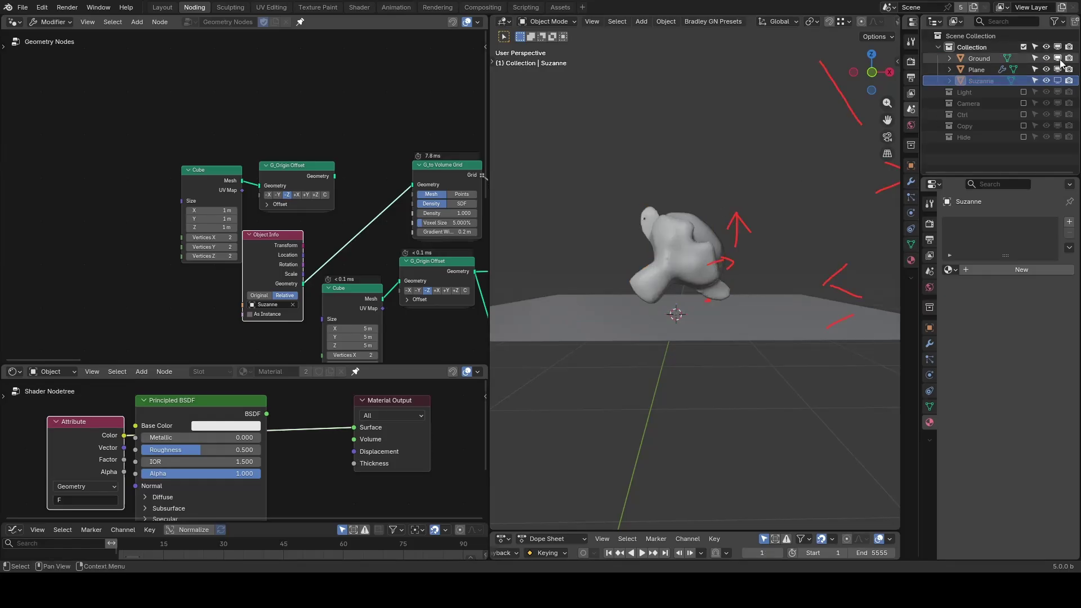
key("space")
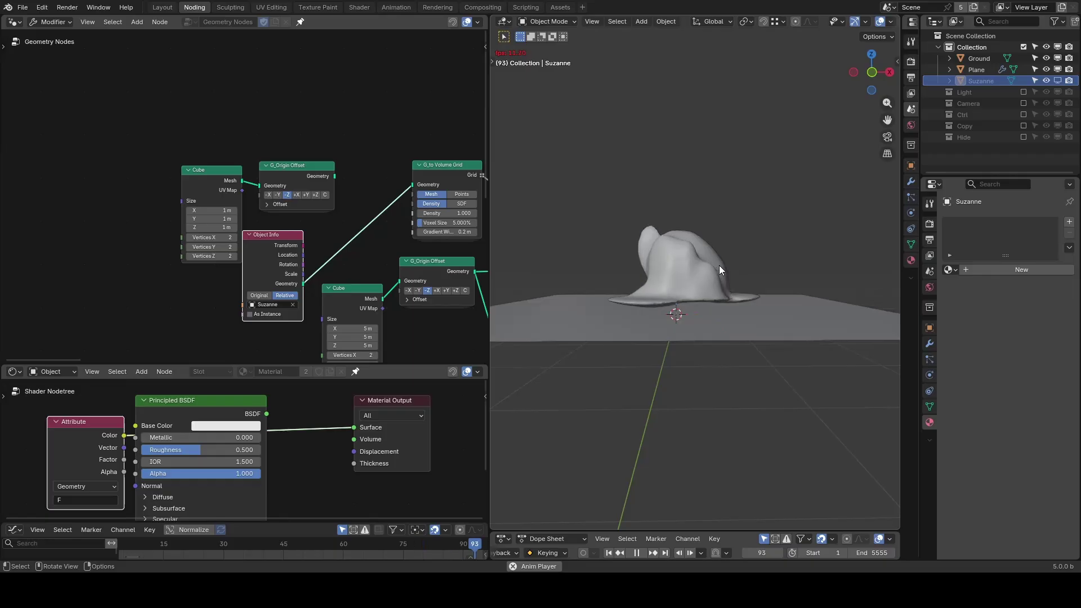
middle_click_drag(726, 255, 730, 299)
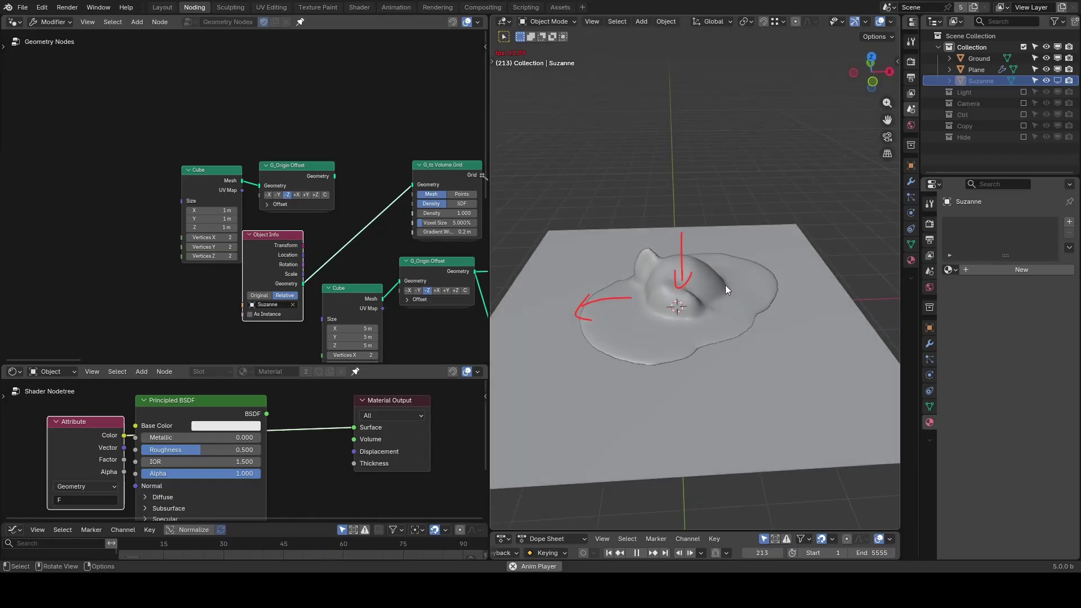
key("space")
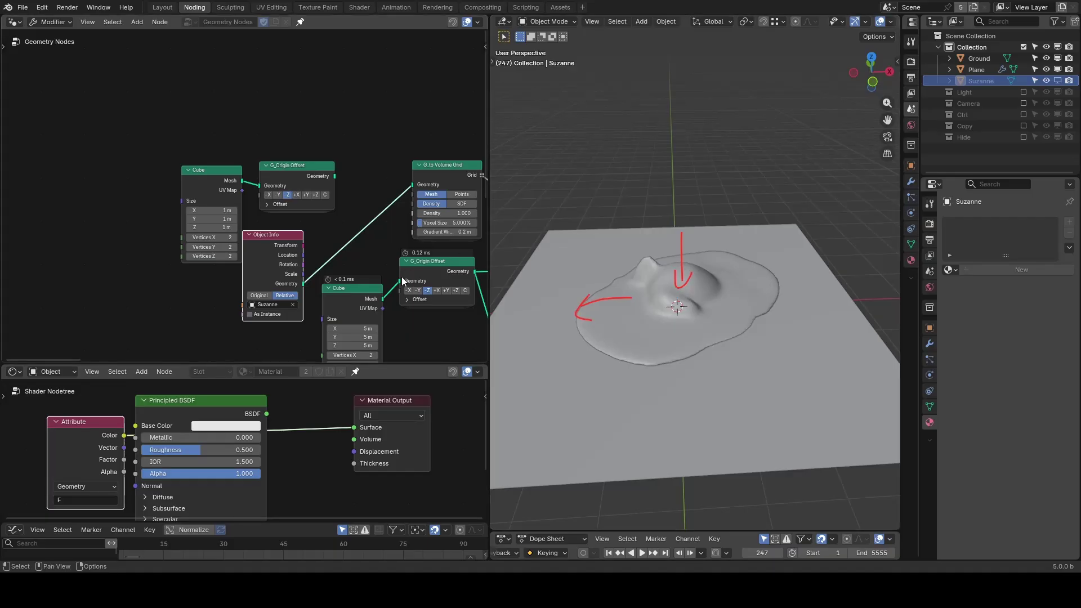
Erase the blue annotation strokes drawn over the nodes inside the simulation zone.
scroll(265, 218, "down", 4)
mouse_move(265, 218)
middle_mouse_down()
mouse_move(291, 184)
mouse_move(56, 144)
middle_mouse_up()
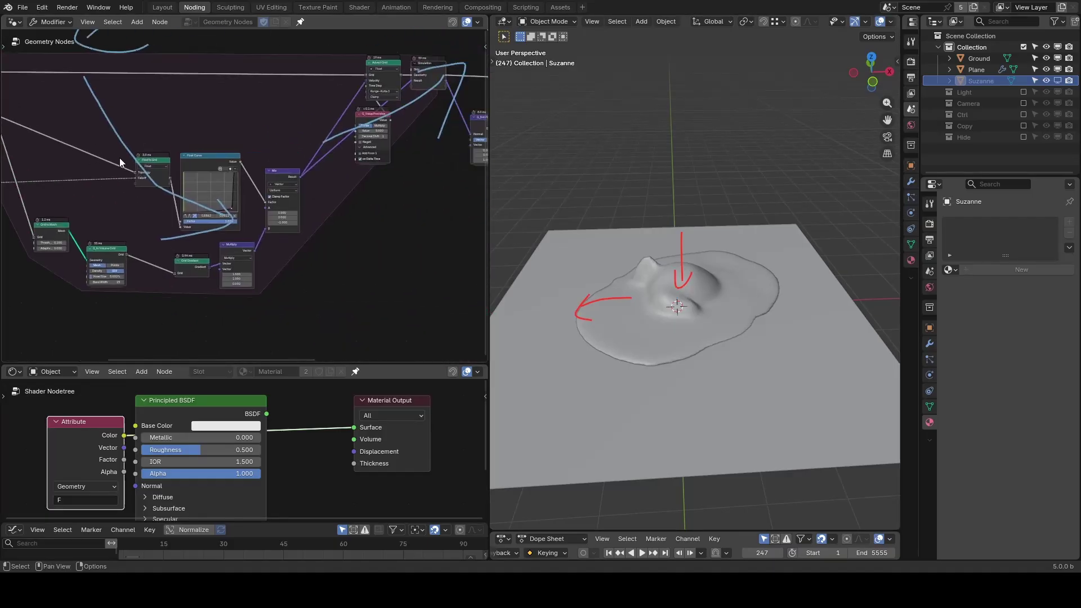
right_click_drag(92, 61, 86, 62)
mouse_move(168, 255)
right_mouse_down()
mouse_move(445, 71)
mouse_move(388, 169)
right_mouse_up()
Shift the Mix, Multiply and bounding-box falloff nodes slightly to tidy the velocity branch.
left_click_drag(286, 177, 298, 190)
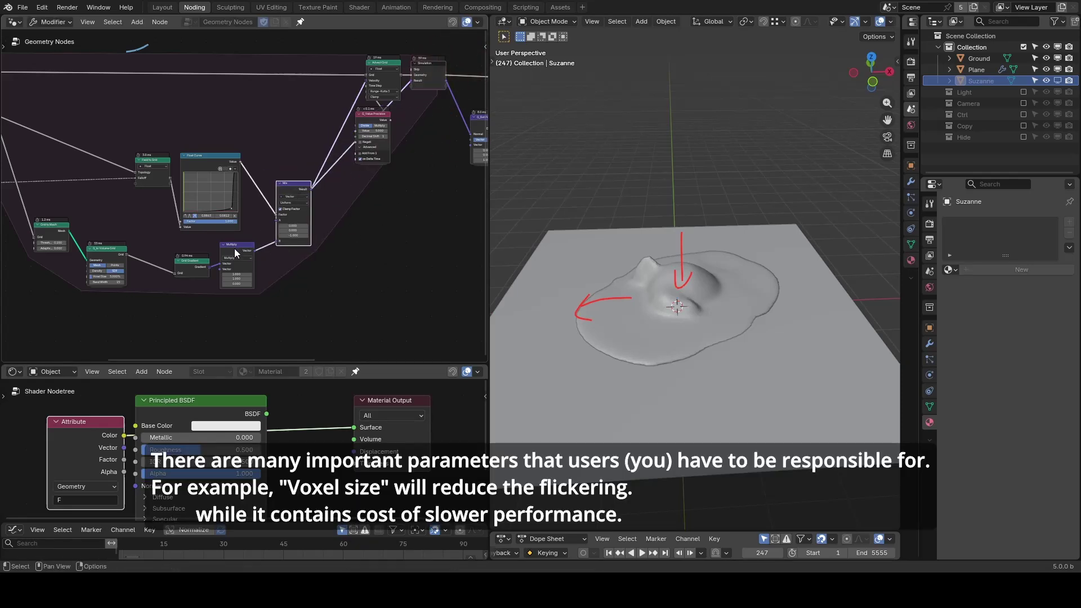
left_click_drag(235, 248, 241, 257)
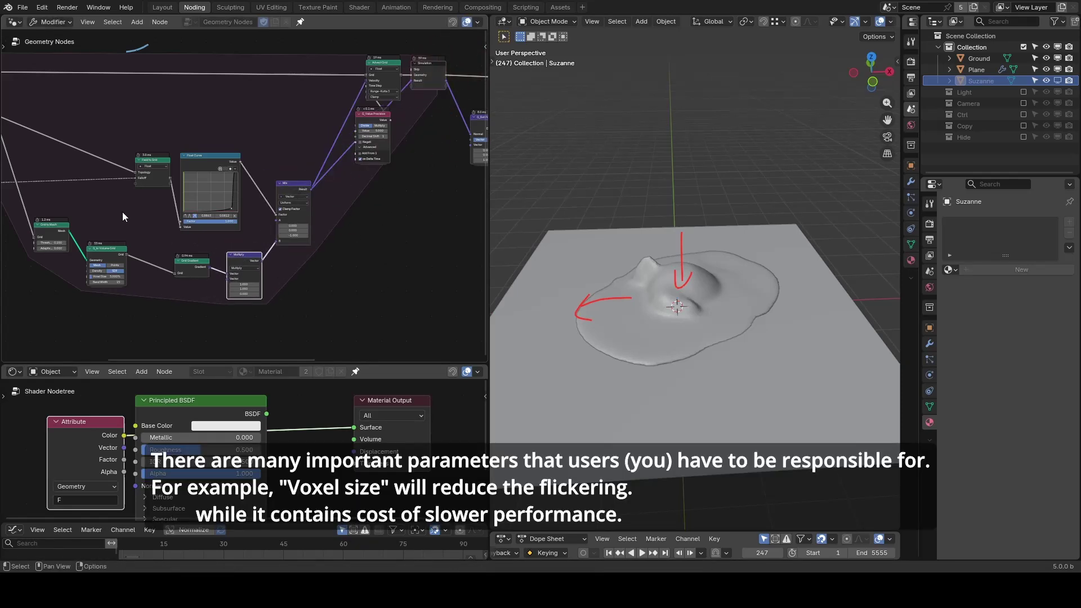
middle_click_drag(122, 212, 258, 229)
left_click_drag(110, 200, 113, 203)
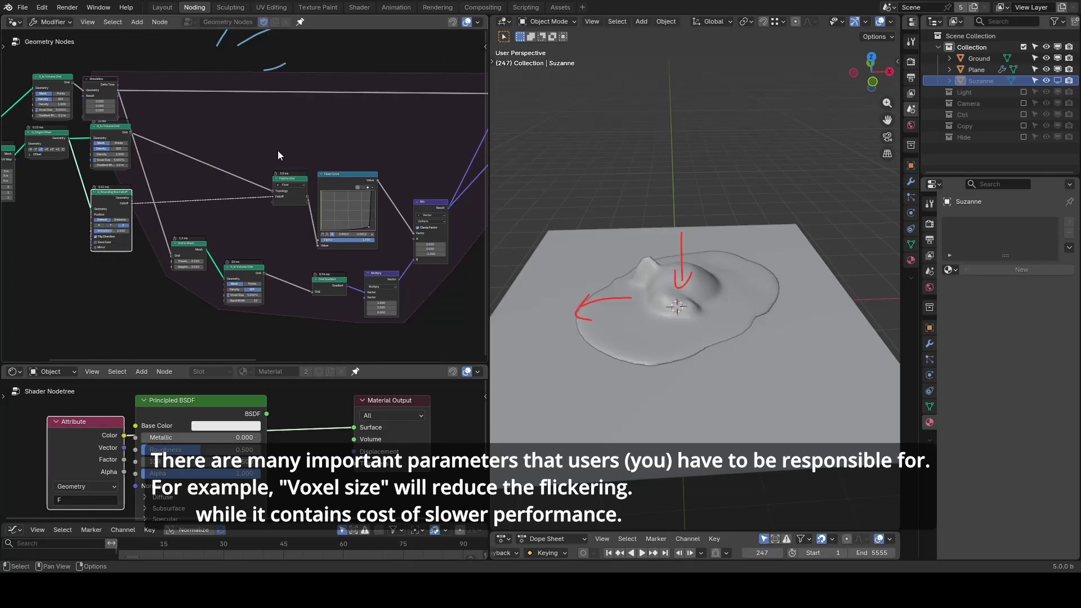
Shift the Advect Grid, Field to Grid, lower G_to Volume Grid and Grid Gradient nodes slightly within the simulation zone.
middle_click_drag(278, 150, 186, 174)
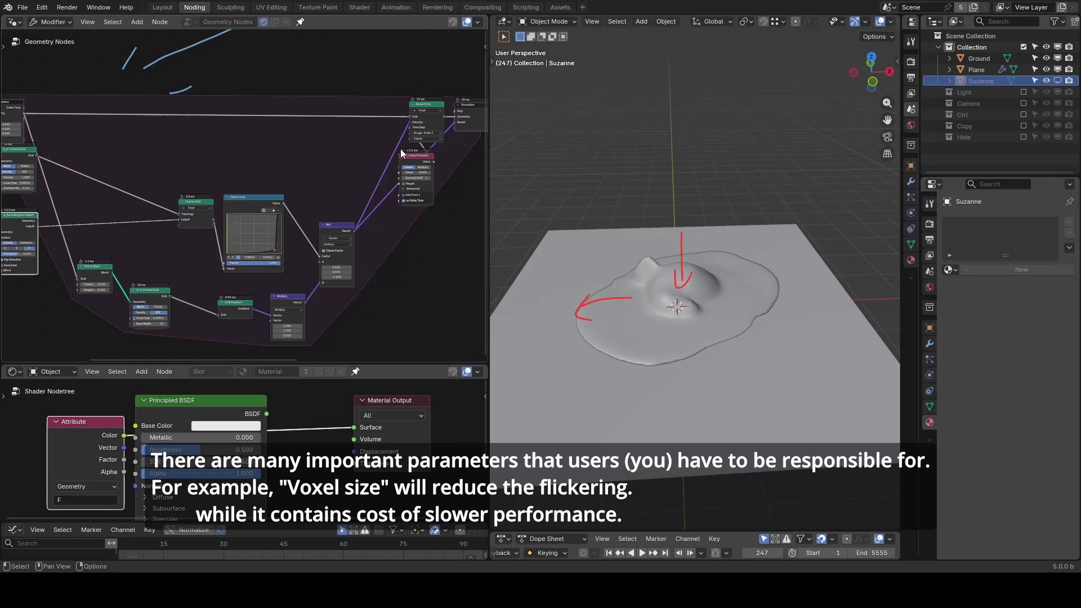
middle_click_drag(425, 157, 403, 147)
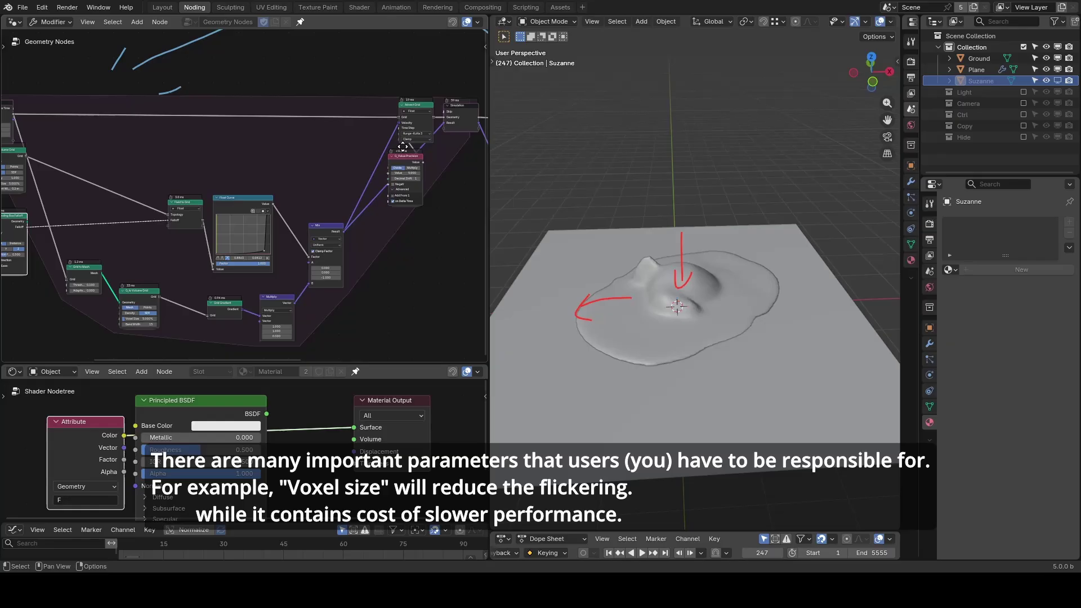
left_click(413, 106)
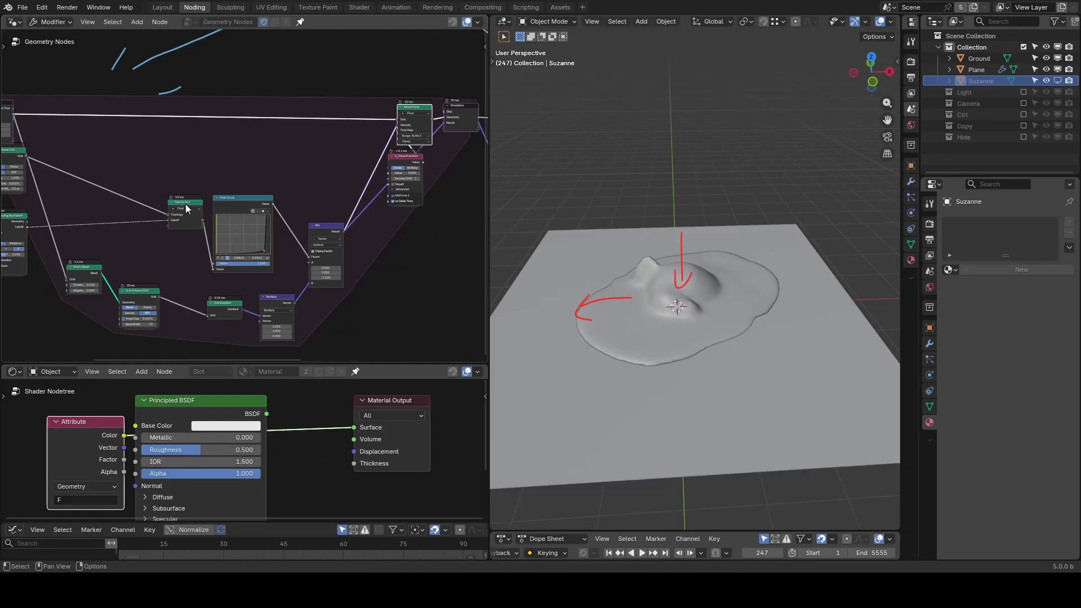
left_click_drag(185, 203, 172, 205)
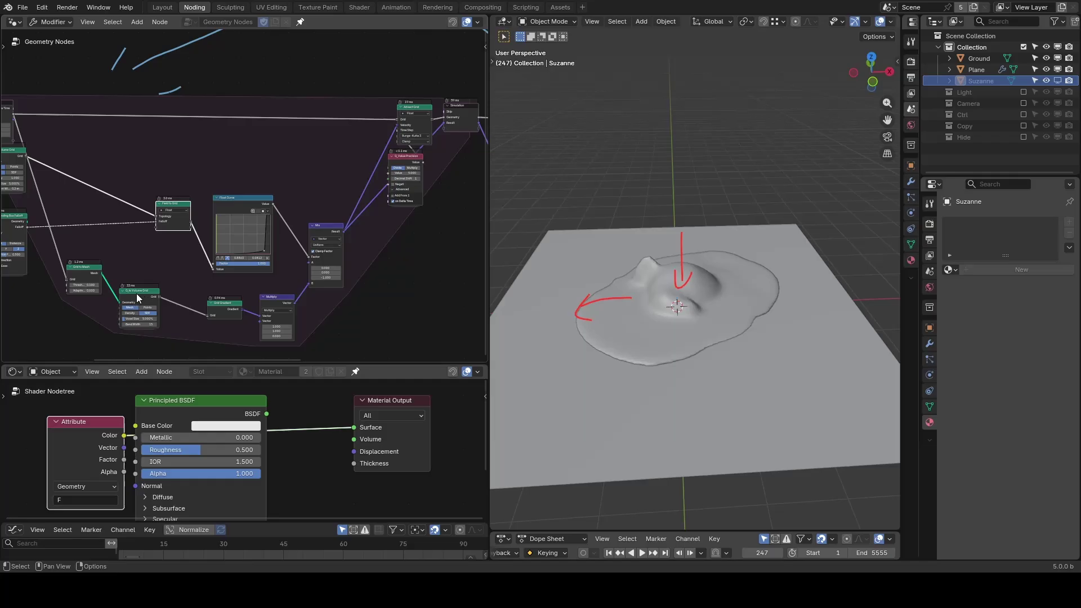
mouse_move(142, 292)
left_mouse_down()
mouse_move(149, 277)
mouse_move(147, 291)
left_mouse_up()
left_click_drag(220, 314, 200, 304)
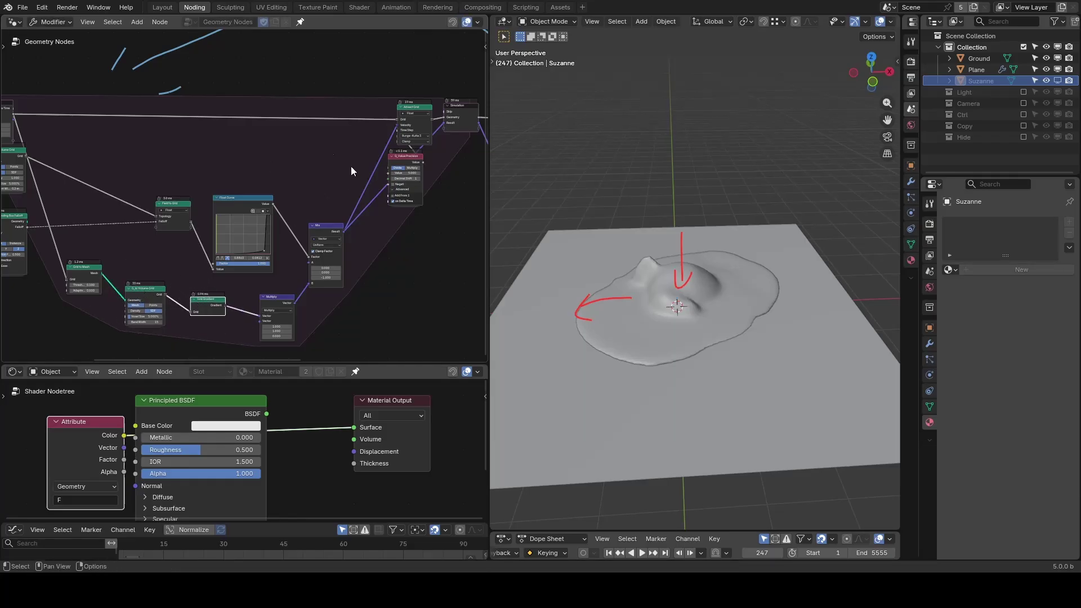